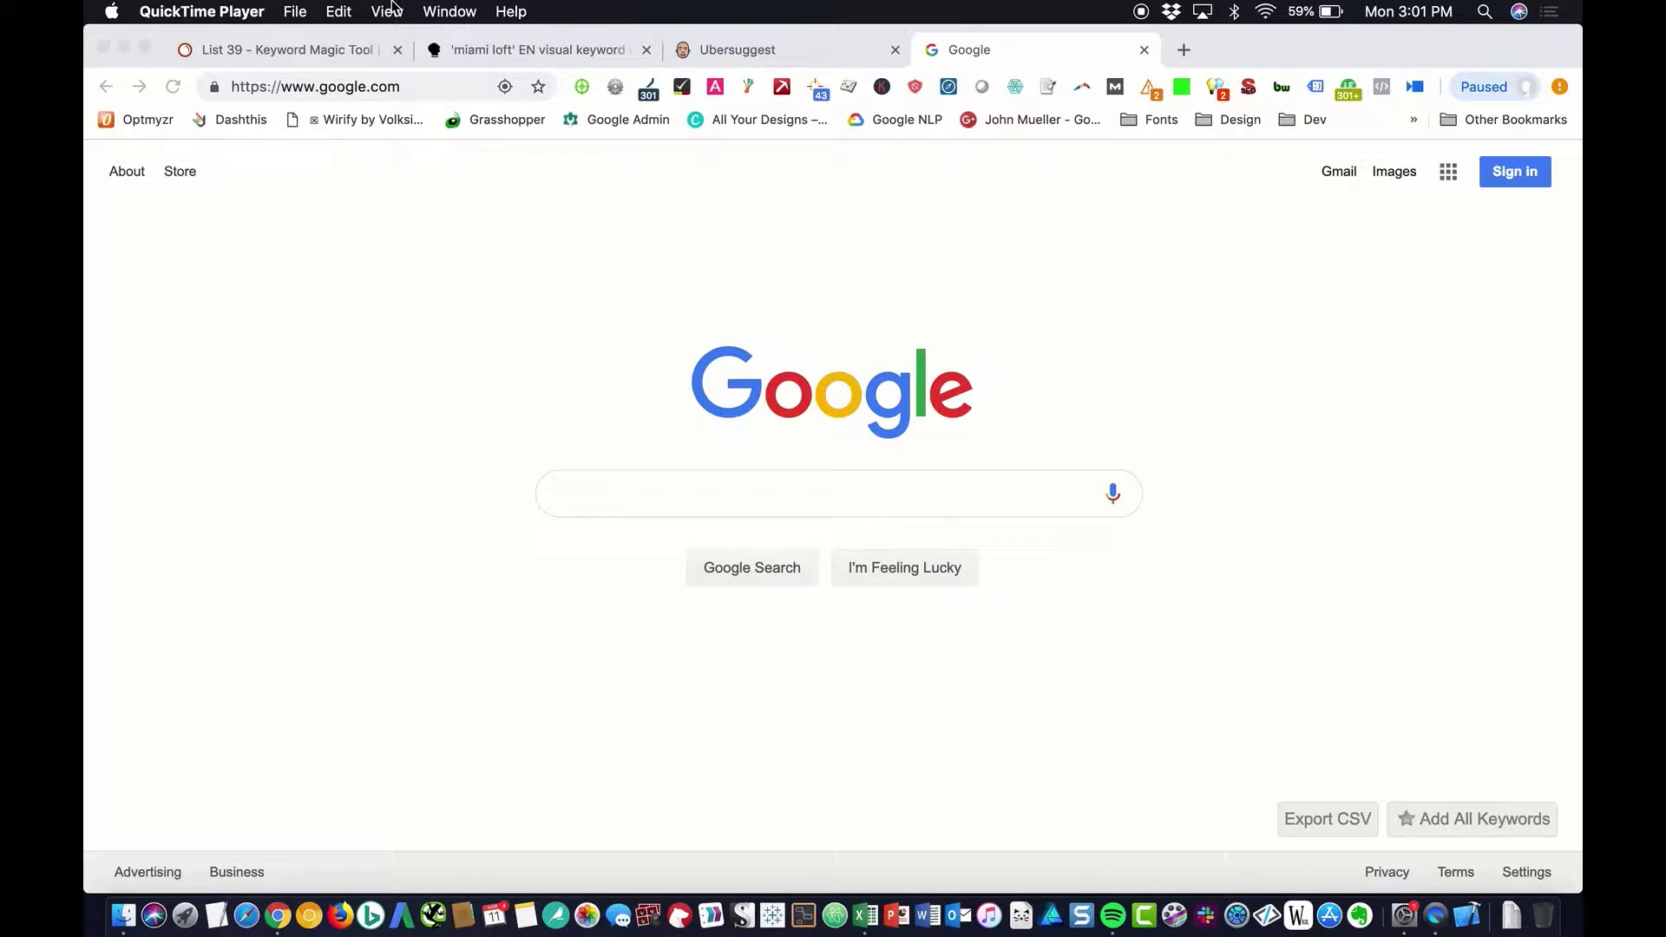
Switch to SEMrush and open Organic Research, ready to enter a competitor's domain.
left_click(267, 46)
left_click(267, 45)
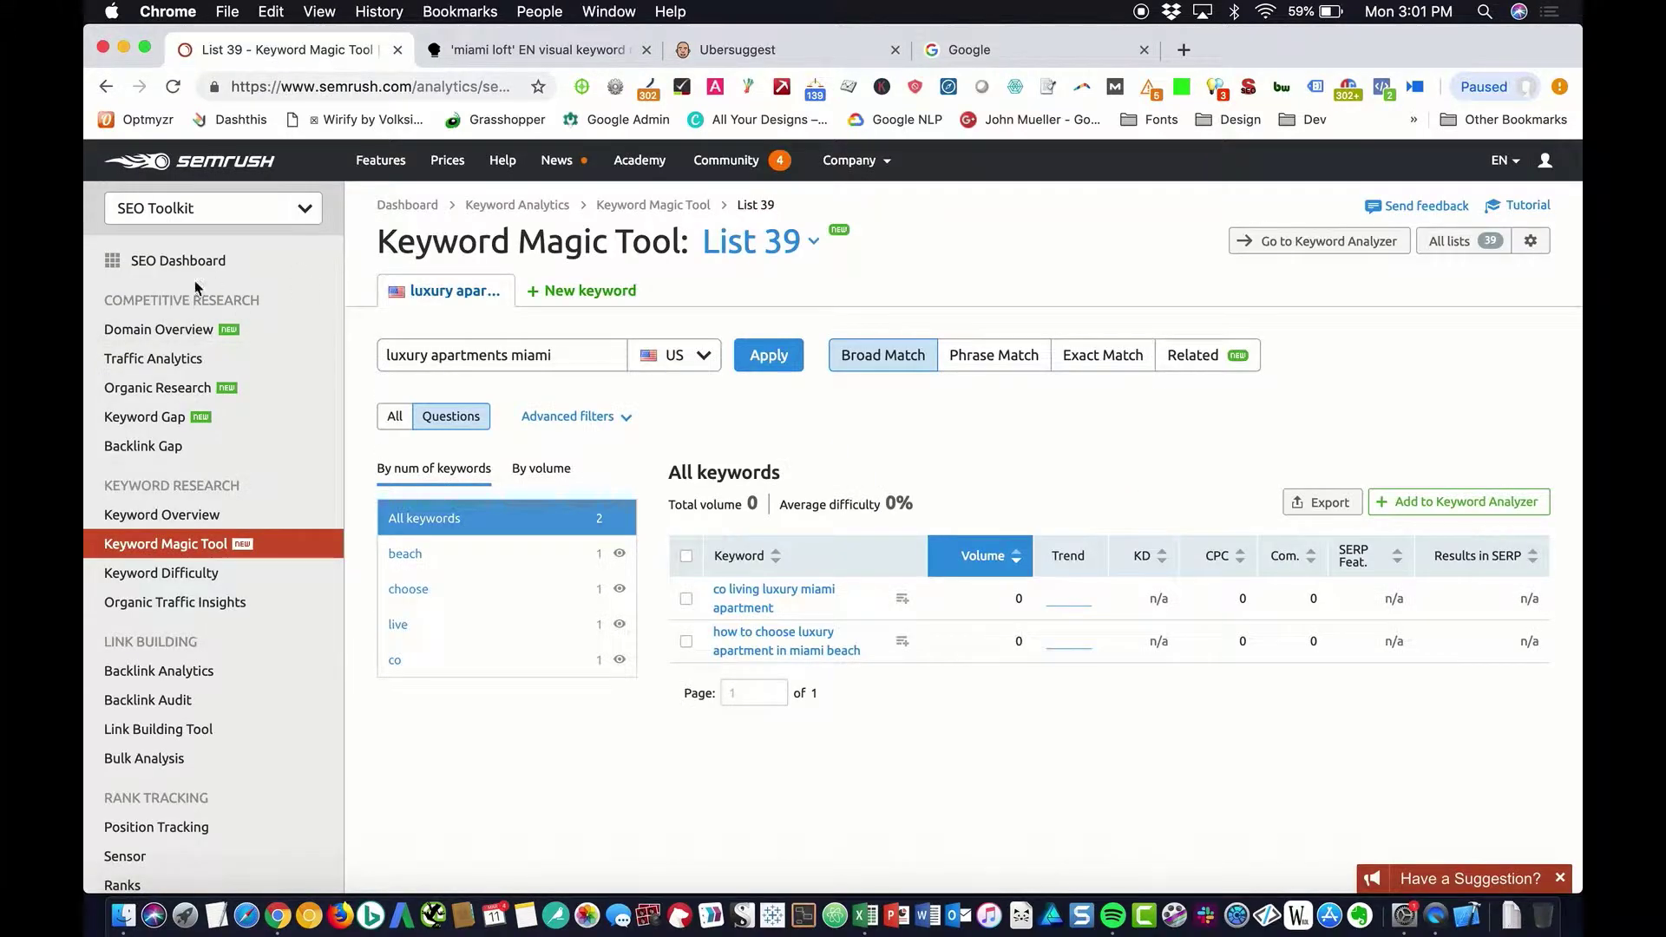
left_click(176, 387)
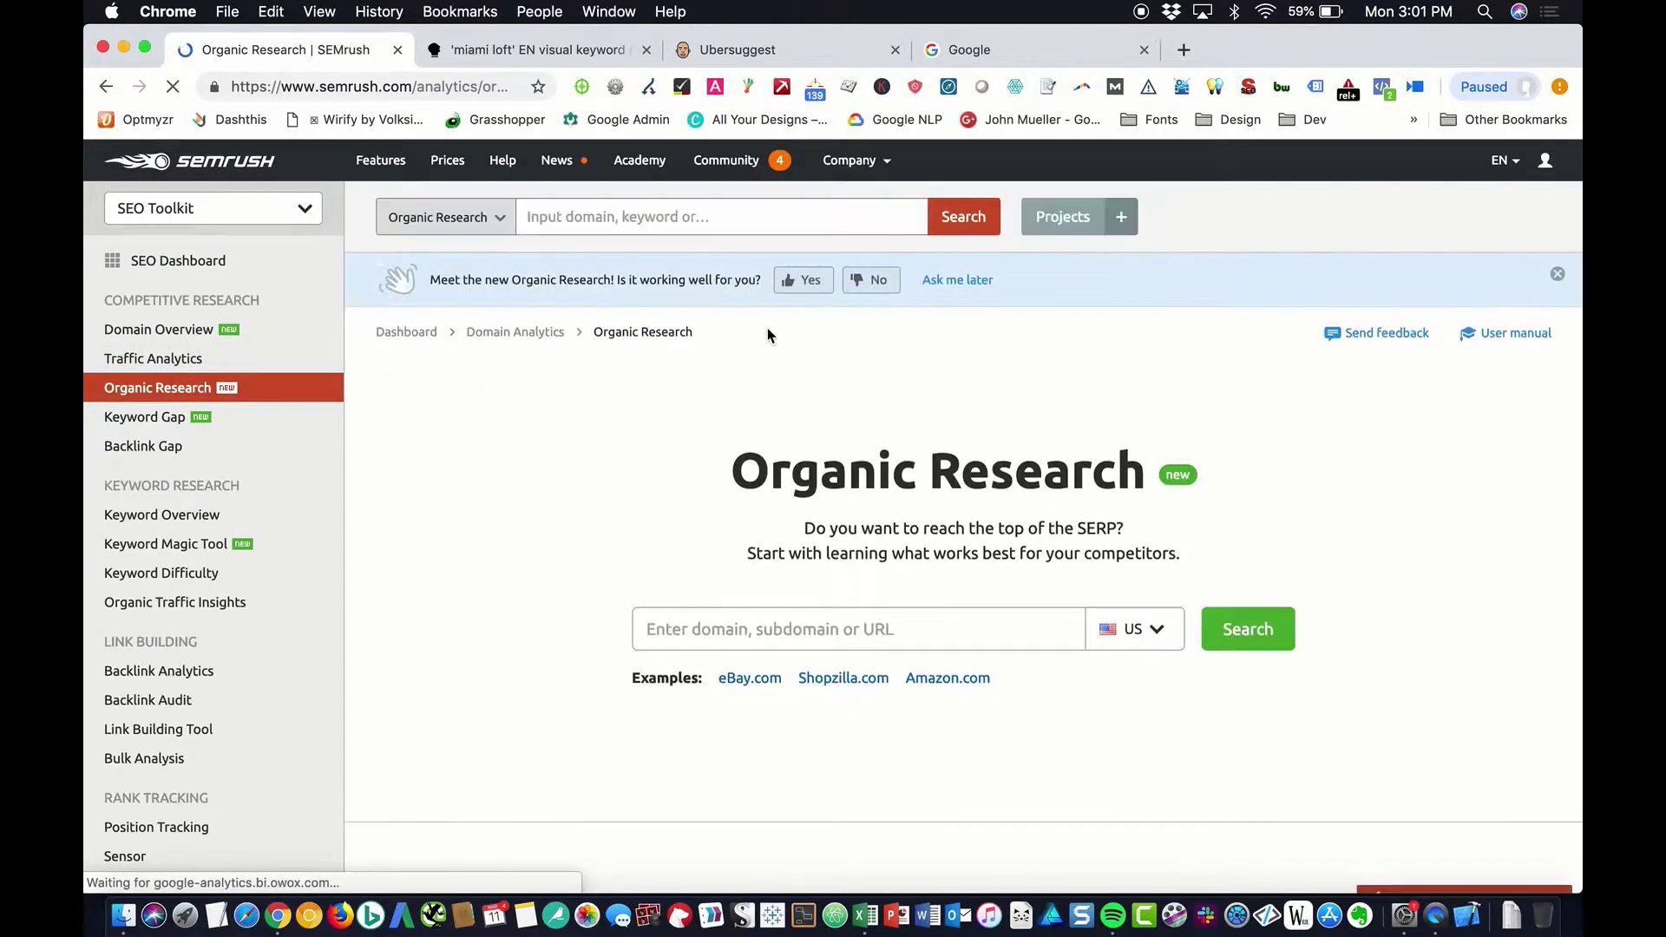
left_click(787, 640)
Switch to Google and search for "luxury lofts in miami".
left_click(970, 49)
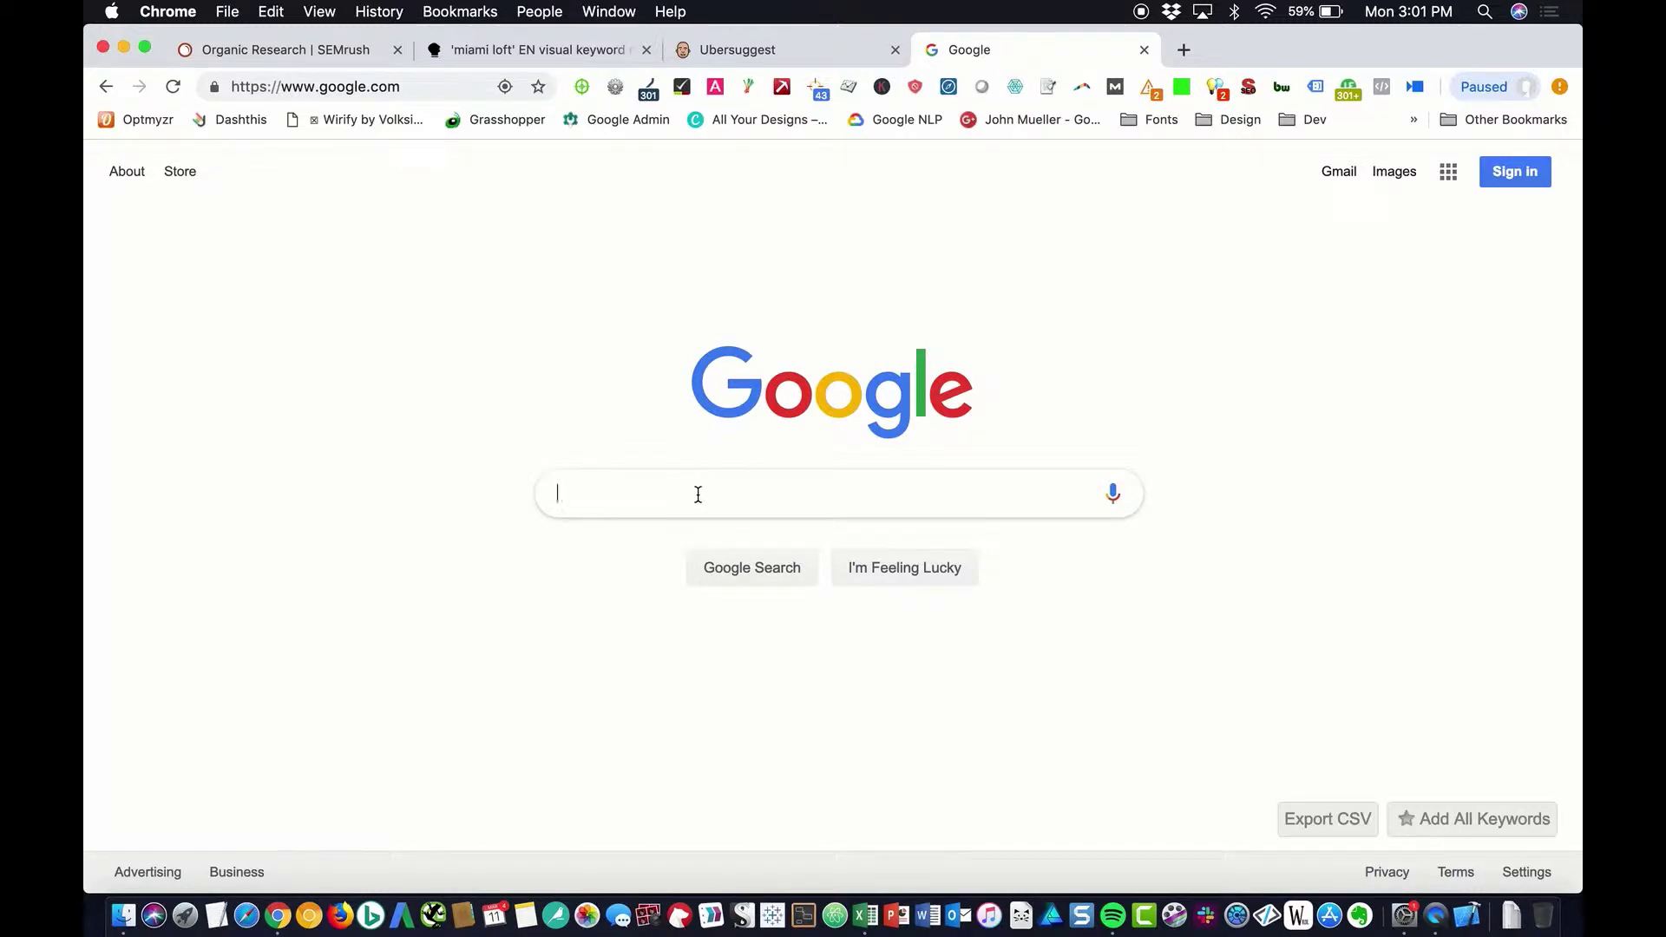
type("luxury ap")
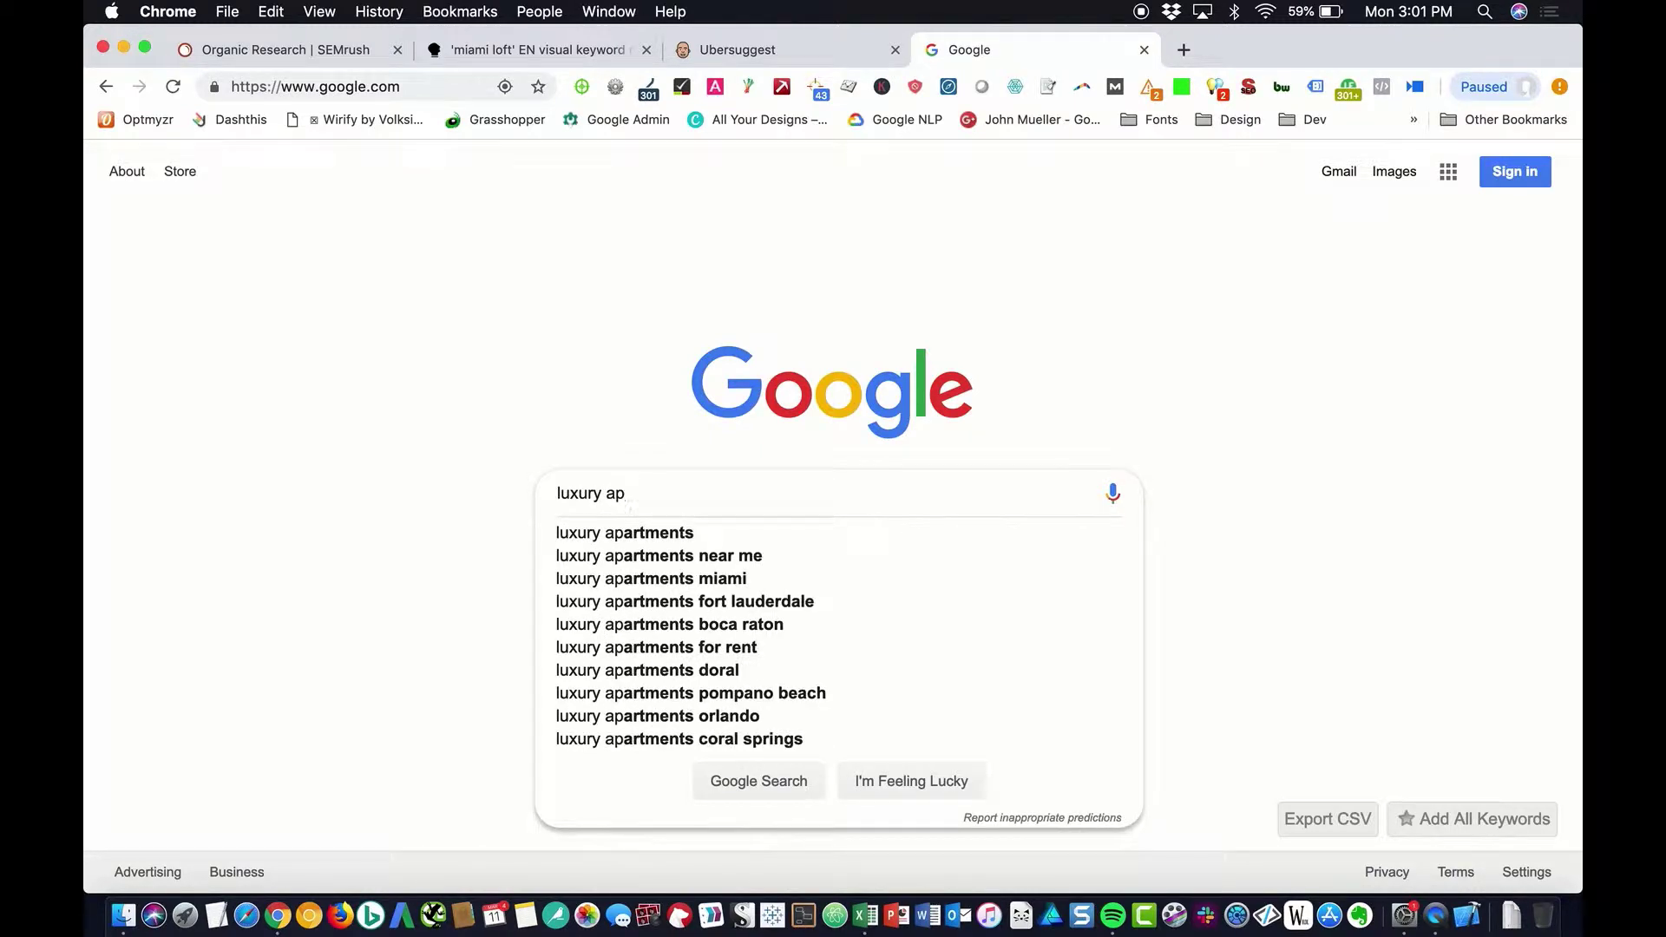
type("artments in ")
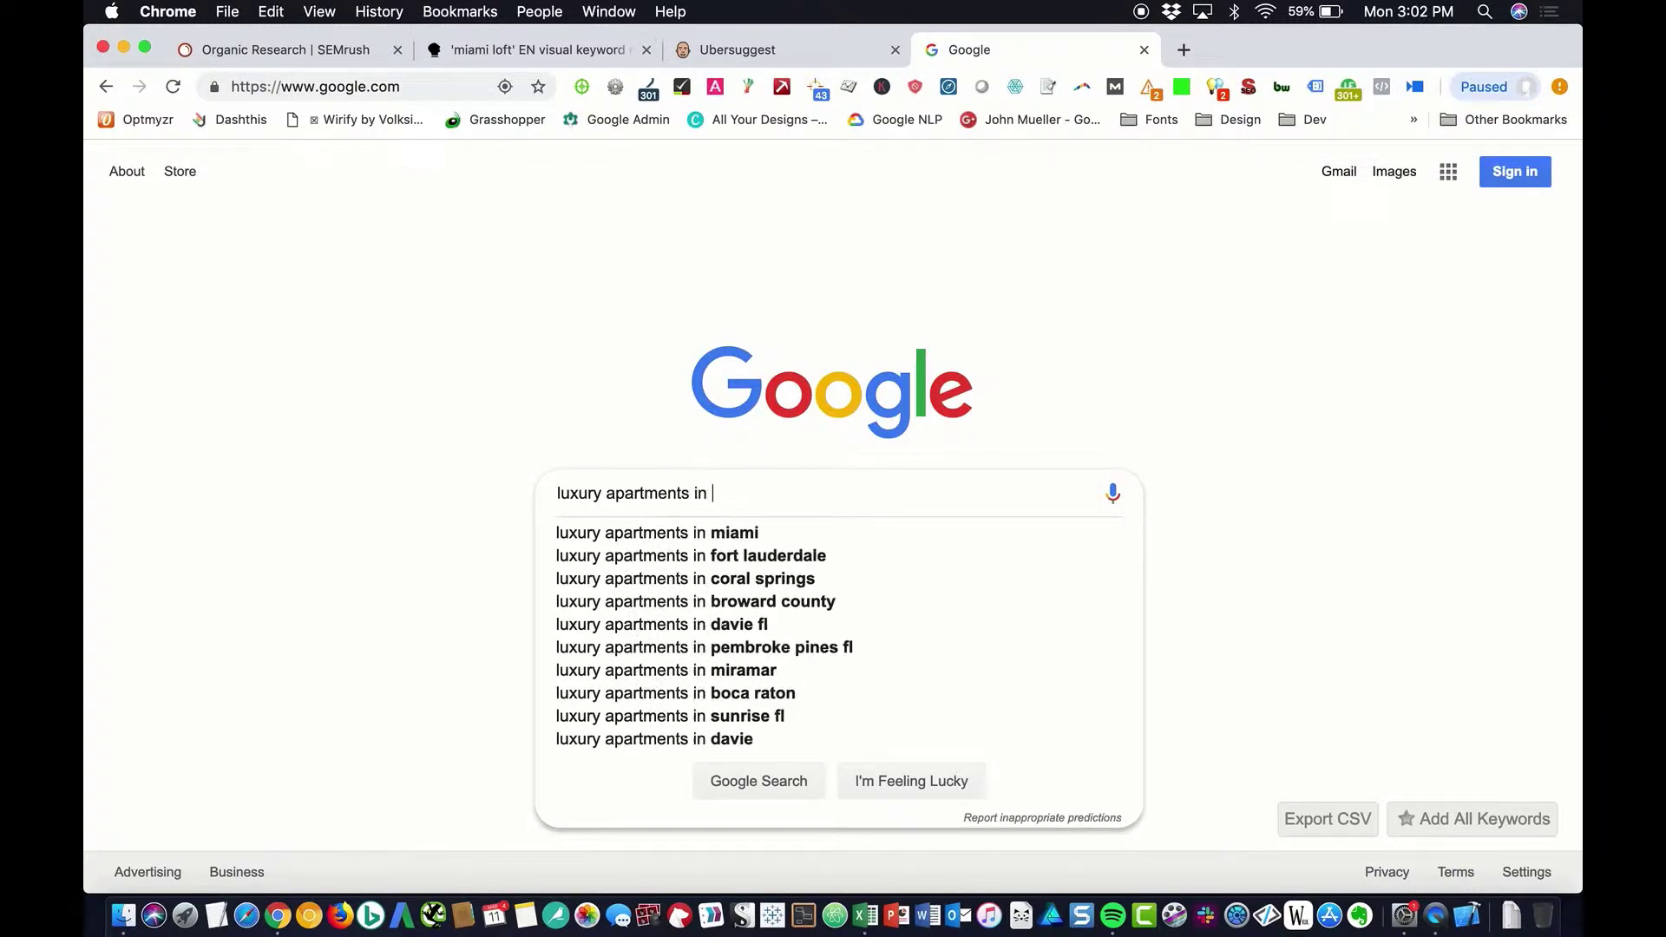
type("miami")
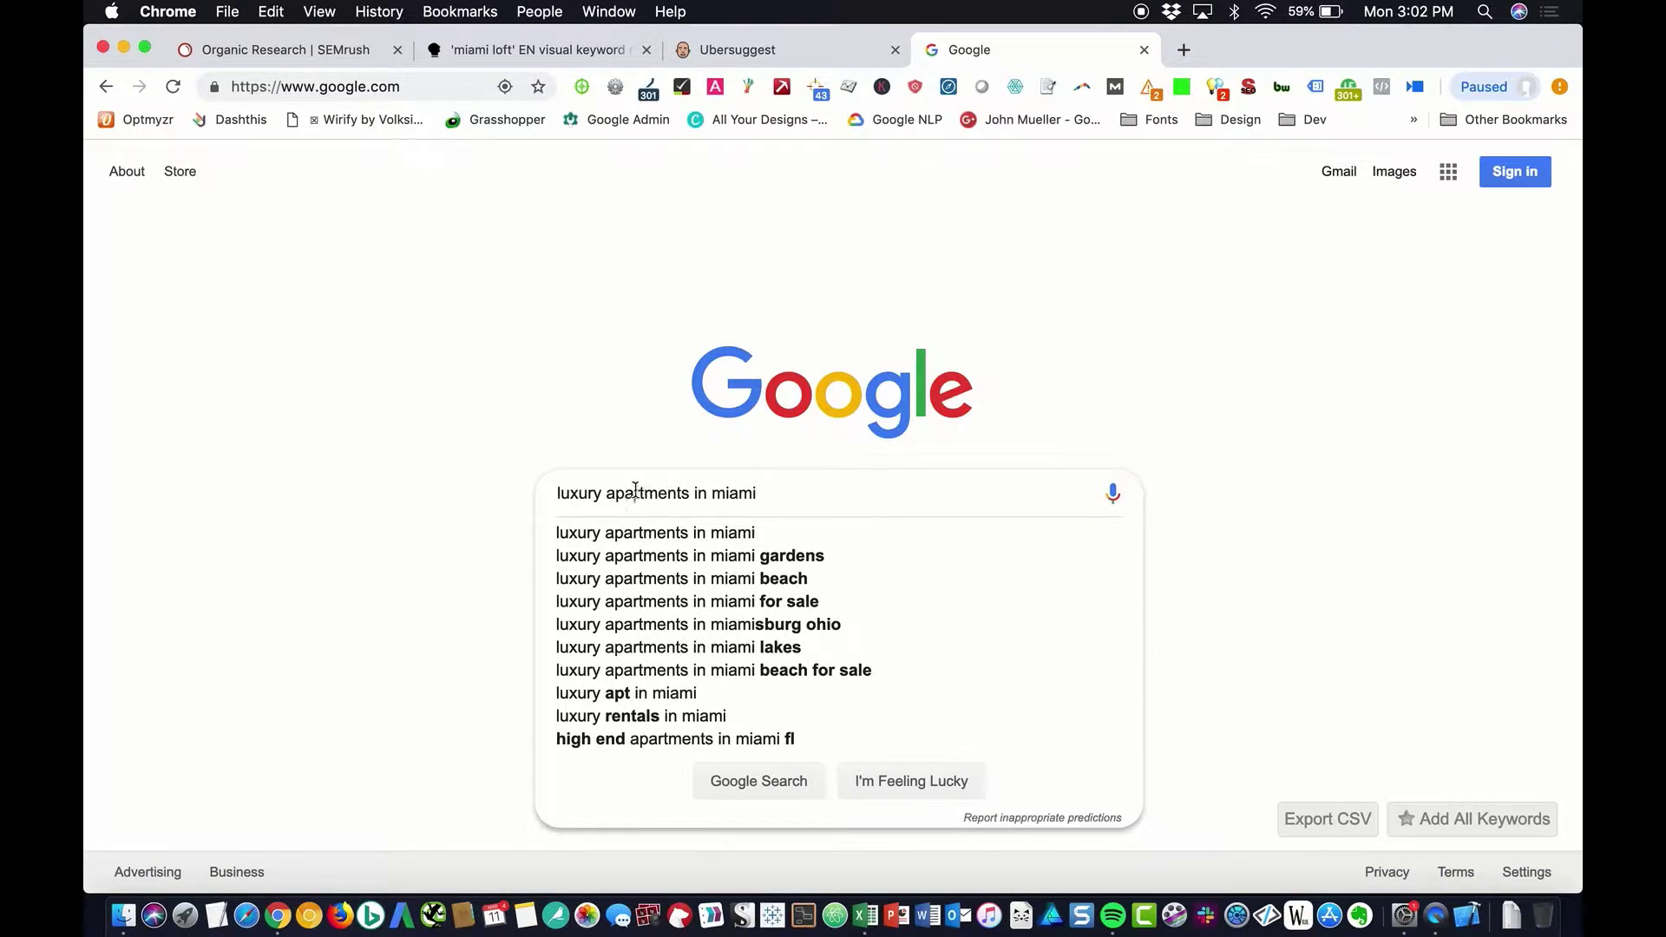
double_click(635, 491)
type("lofts")
key("Return")
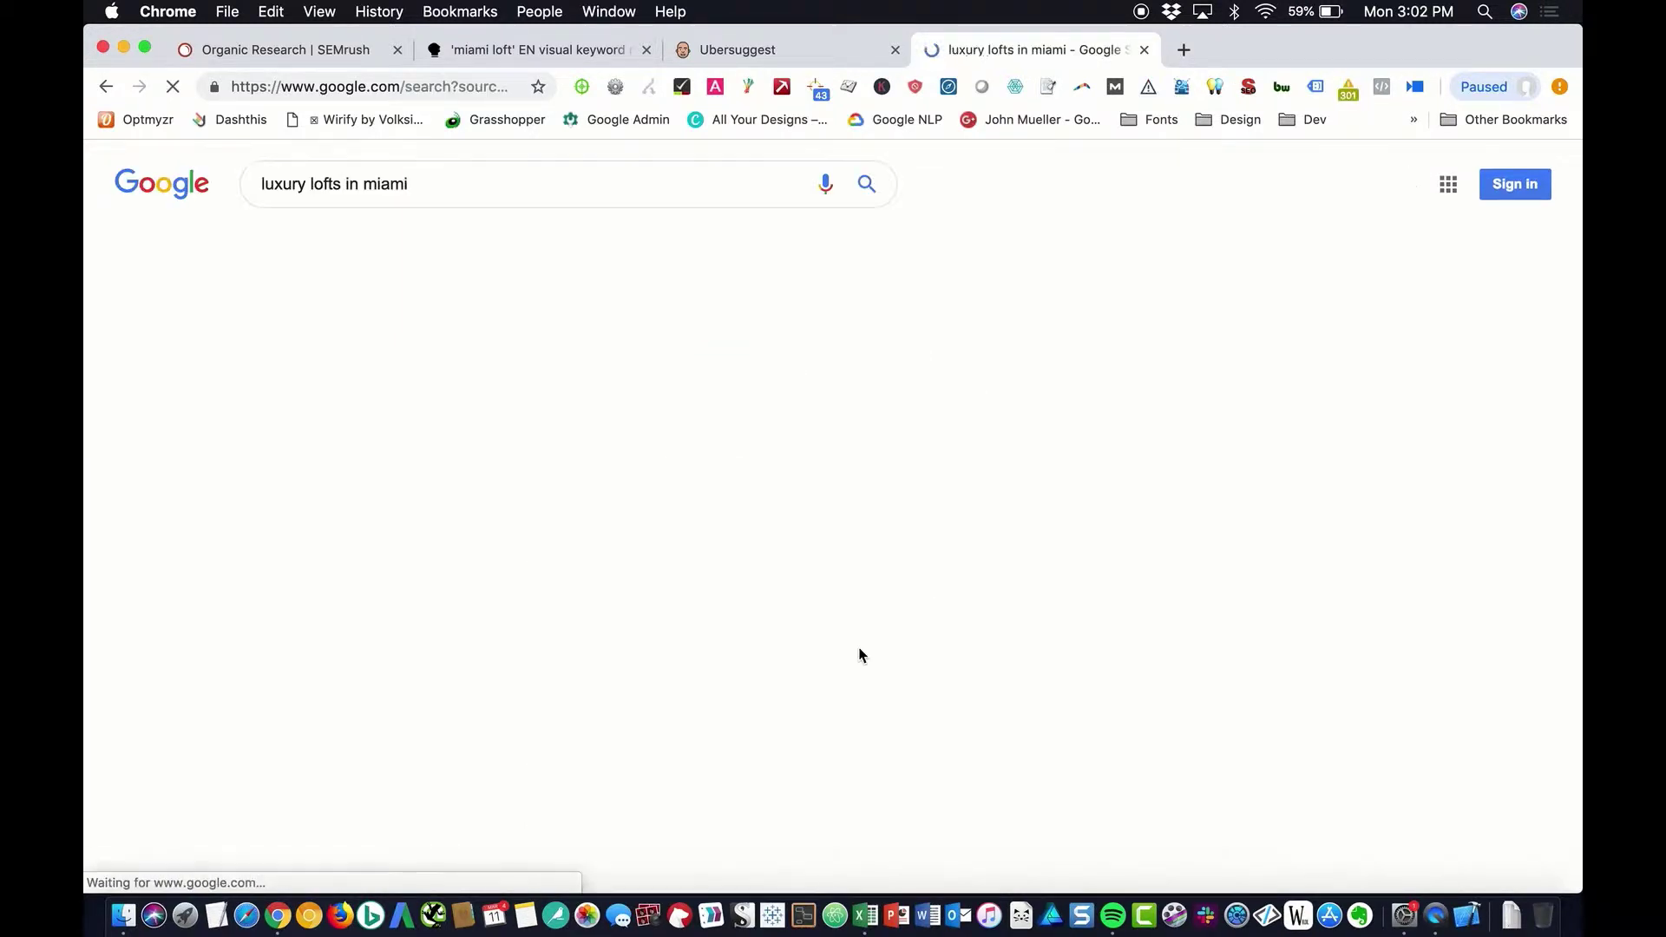
Open the organic result "Miami Luxury Condos & Penthouses For Sale" from miamicondoinvestments.com.
scroll(1041, 608, "down", 7)
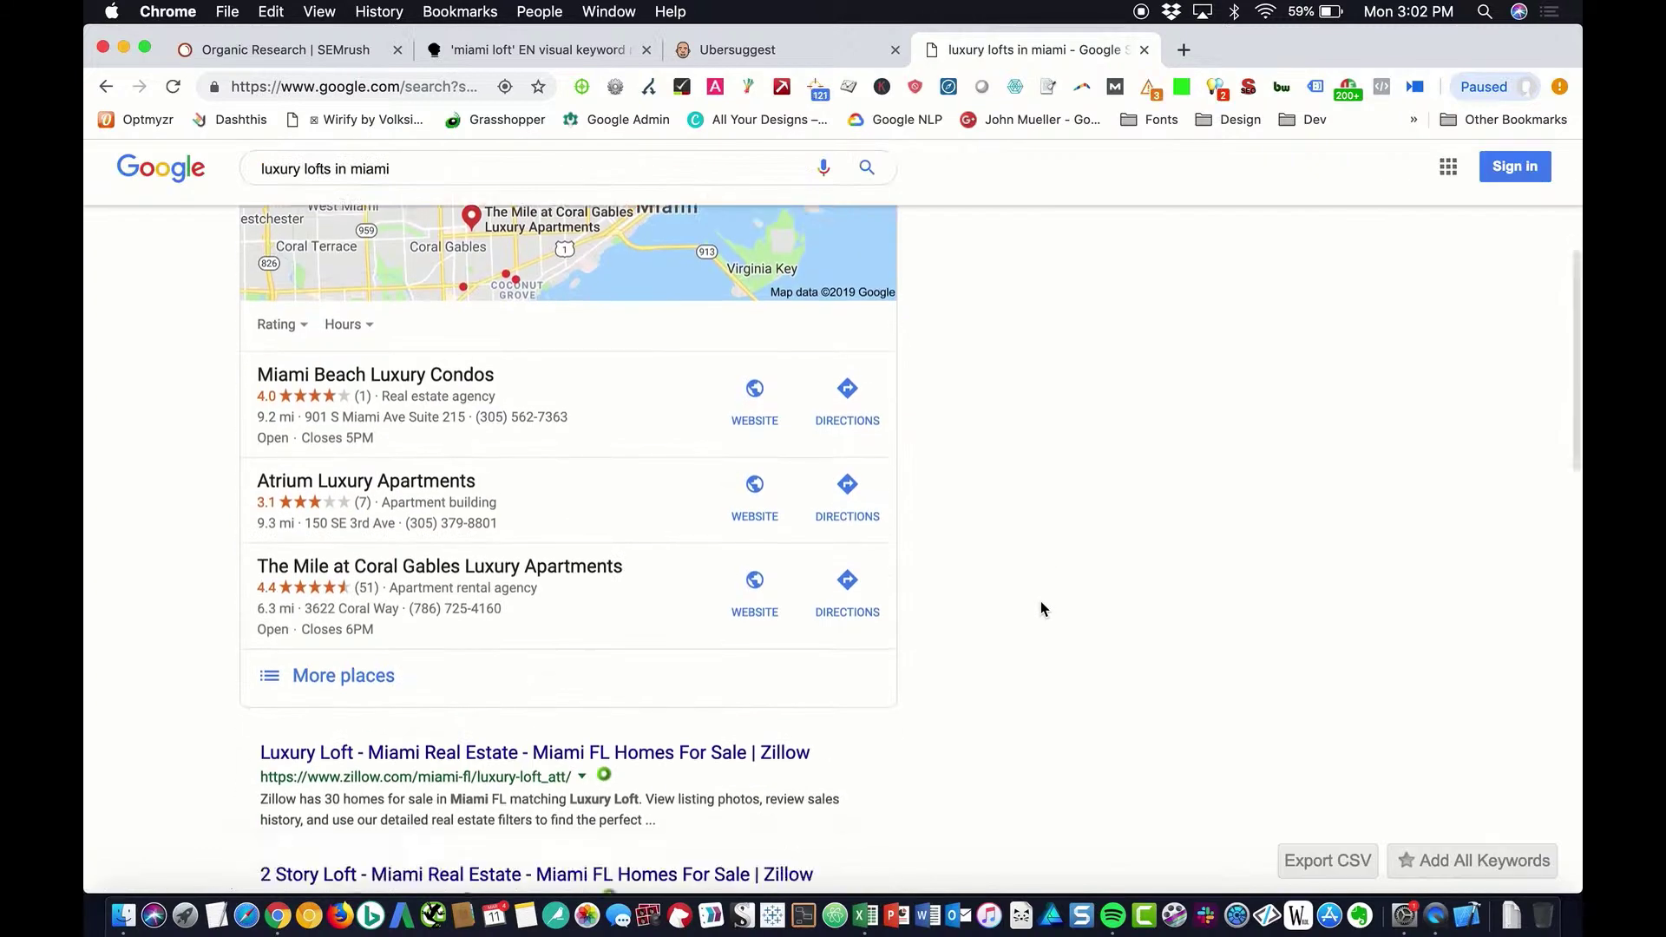
scroll(657, 799, "down", 3)
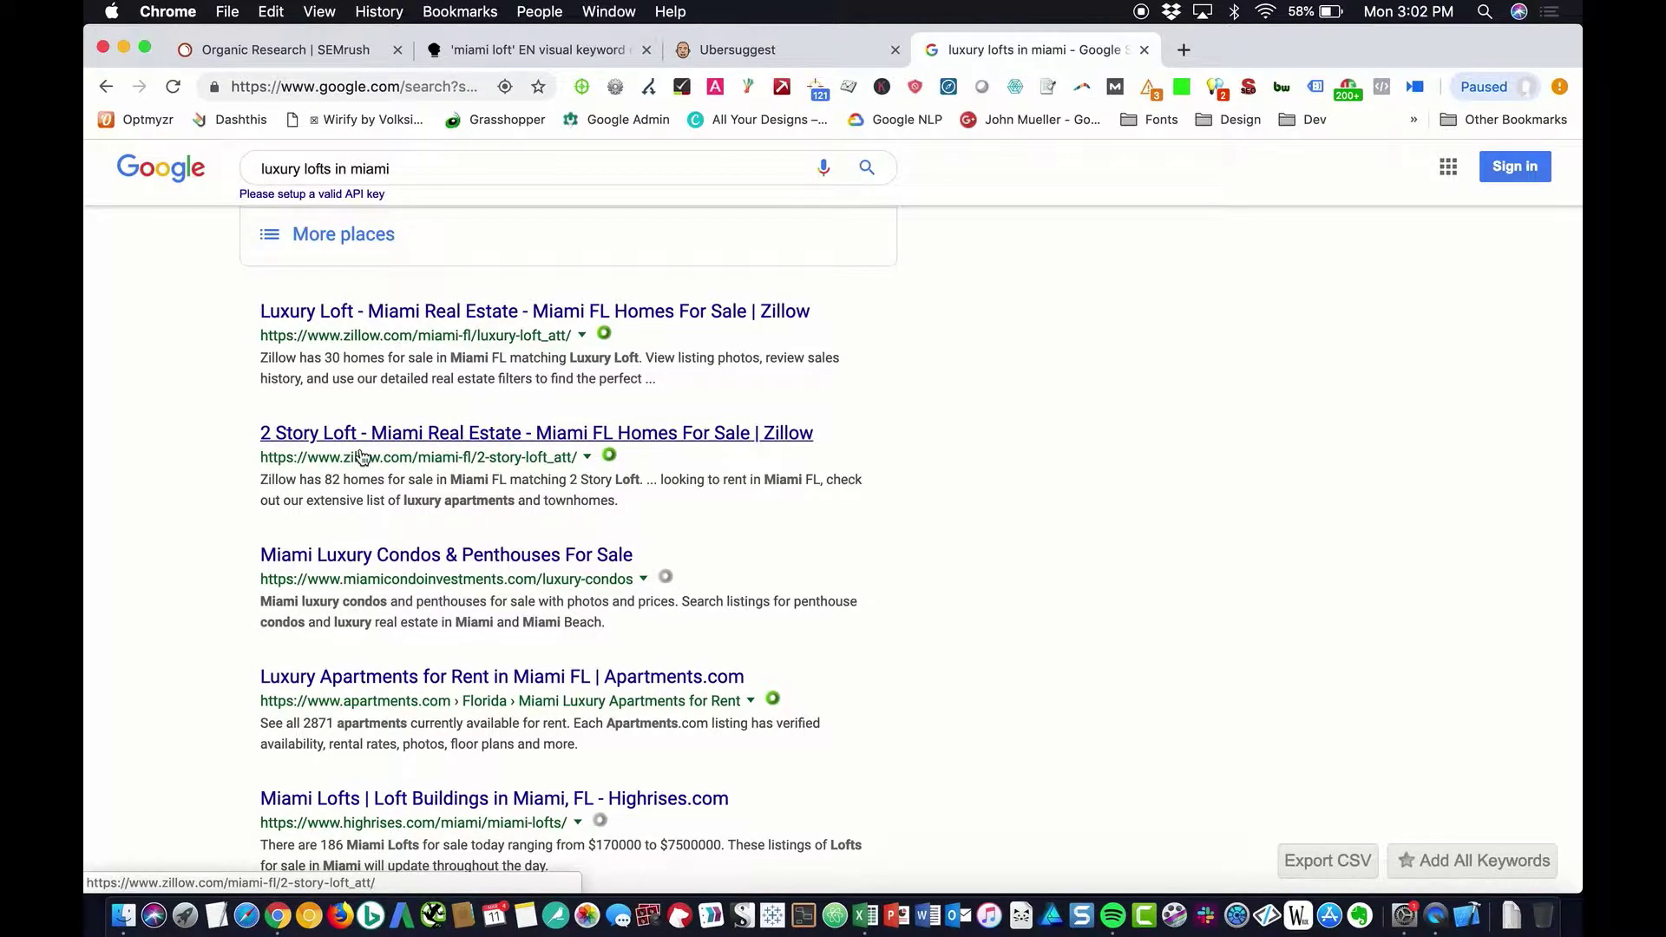
scroll(492, 583, "down", 2)
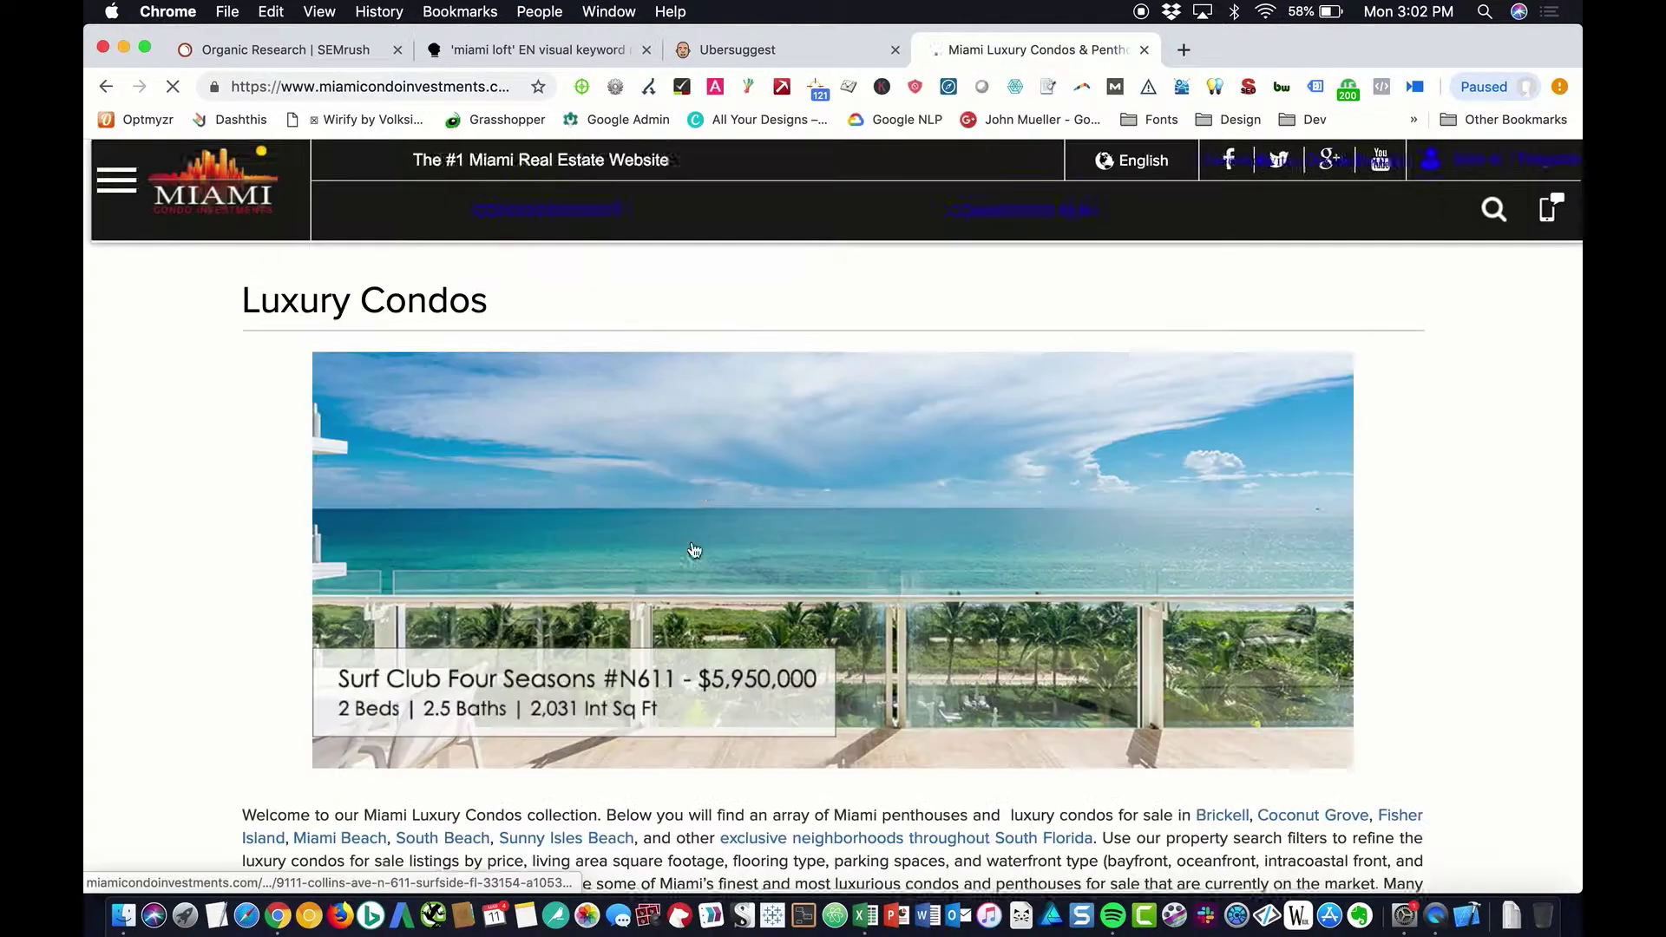
key("super+l")
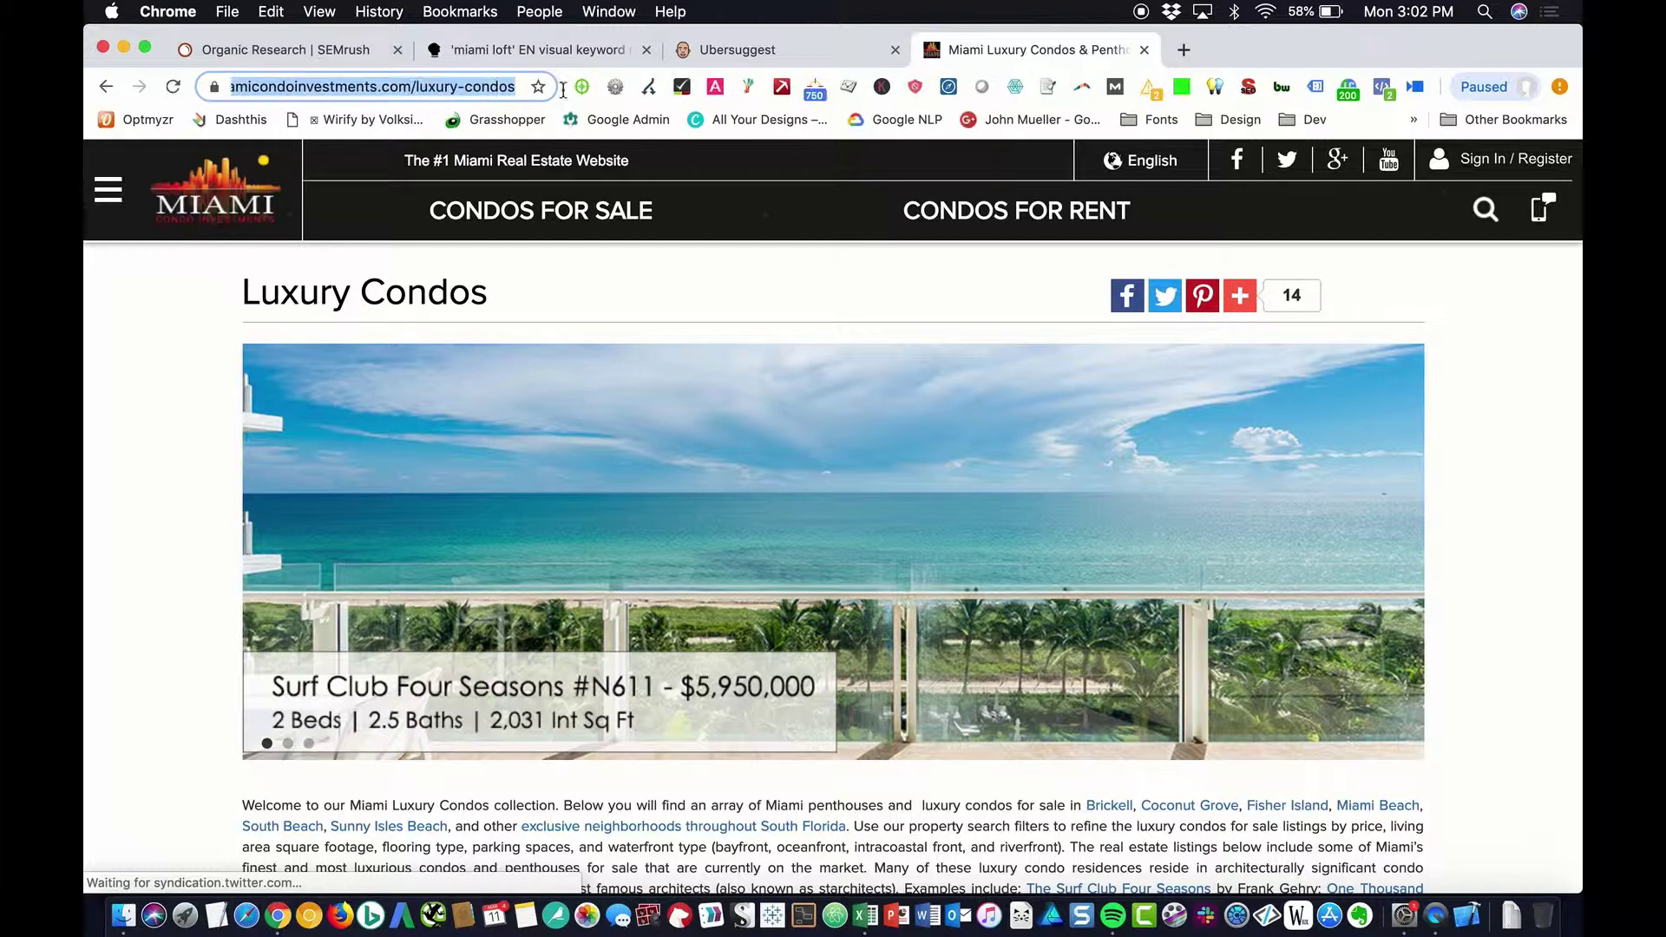
left_click(413, 86)
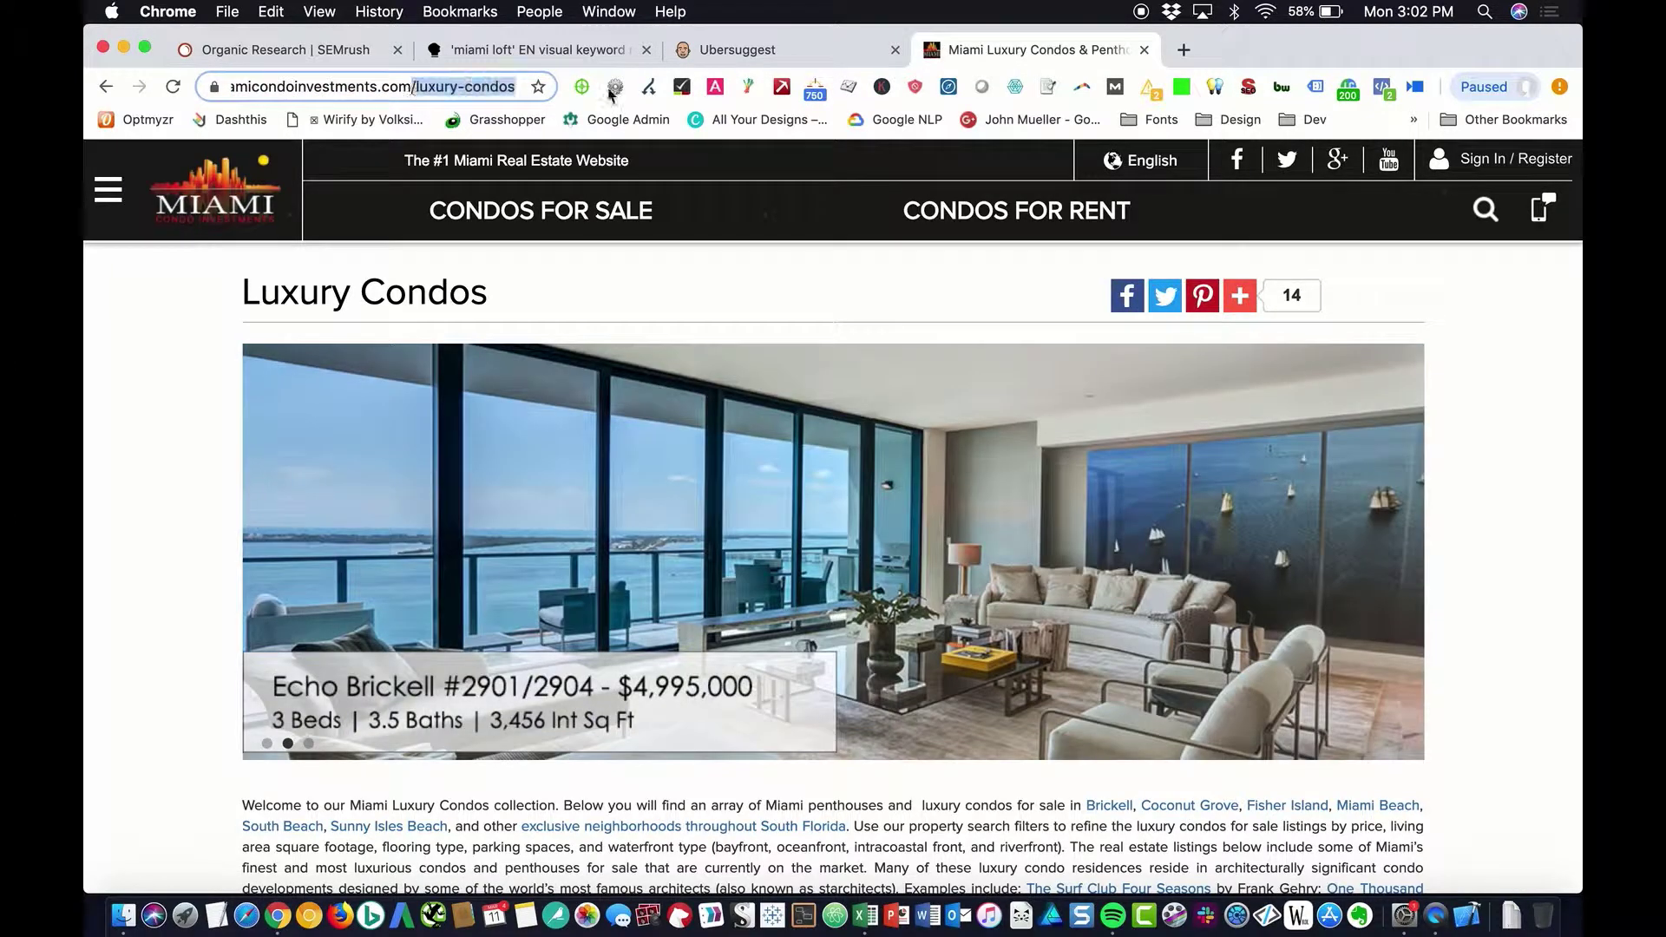
key("BackSpace")
left_click_drag(482, 87, 243, 87)
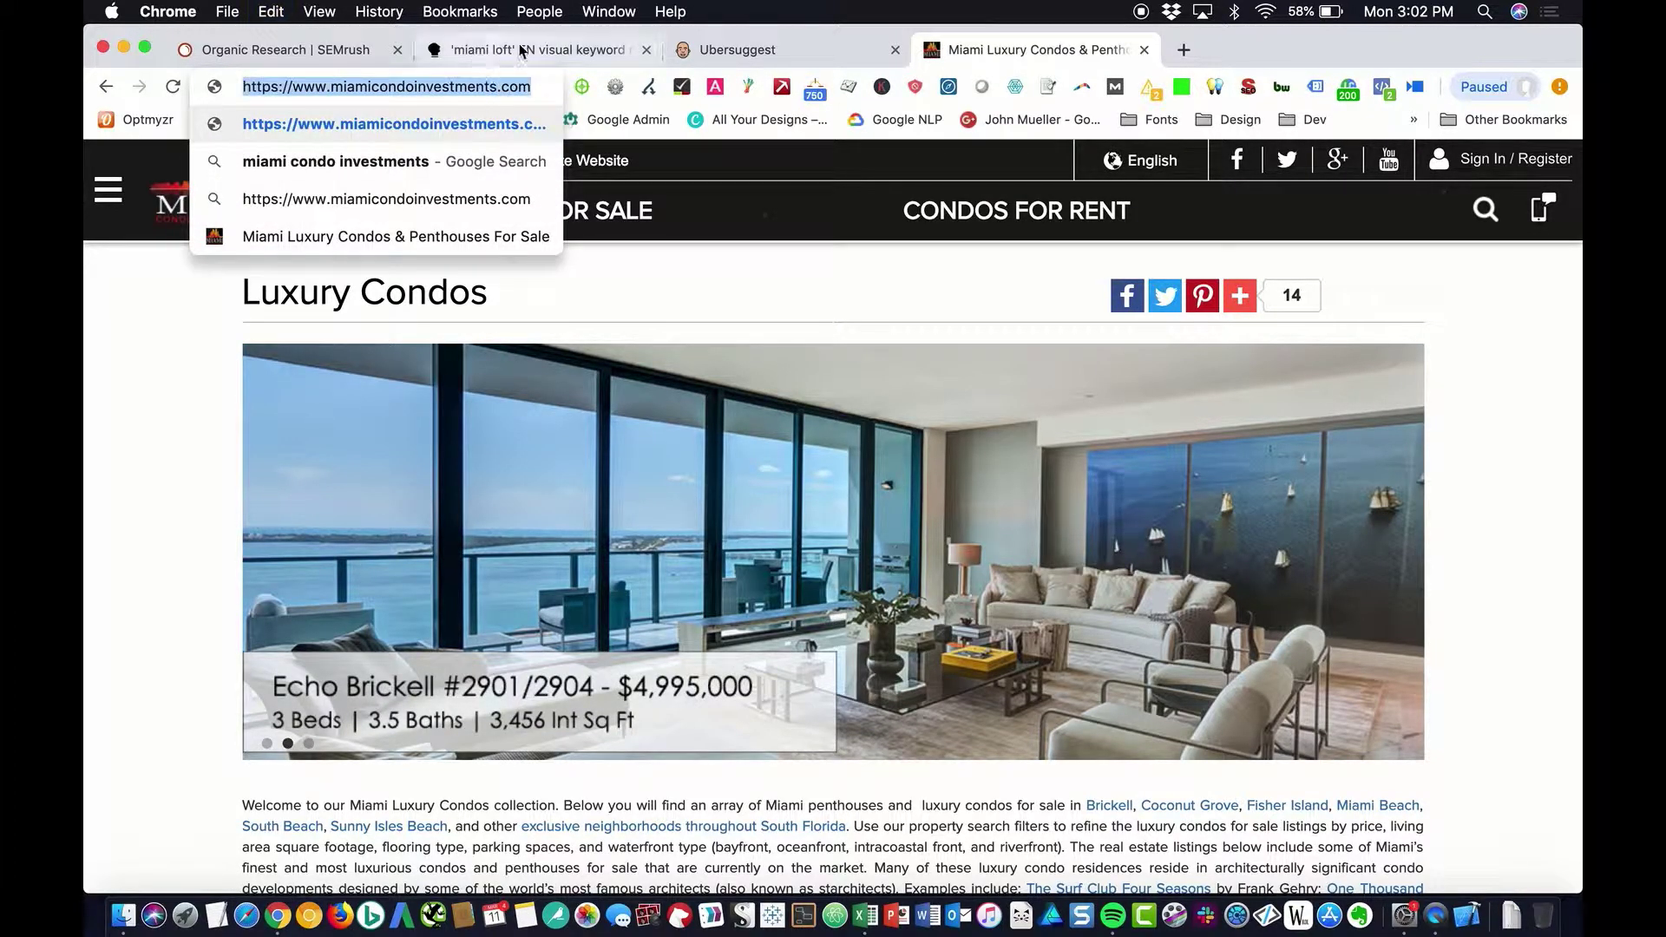
key("super+c")
Switch to SEMrush, run Organic Research on the copied domain, and open its full list of organic positions.
left_click(316, 49)
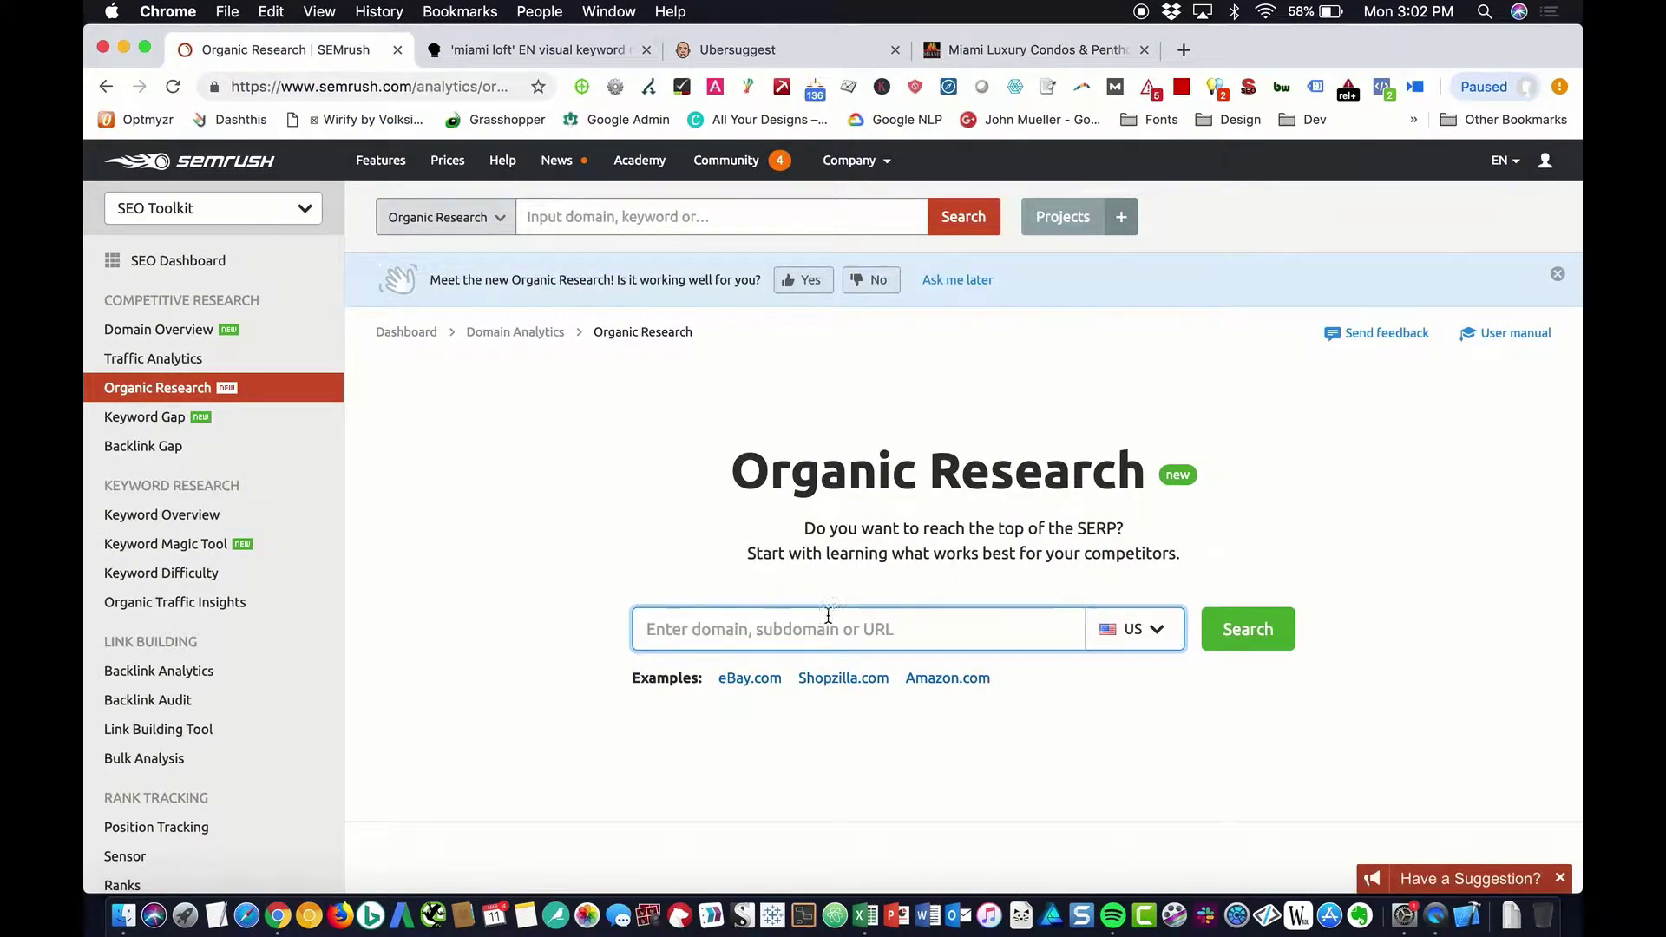
left_click(825, 618)
key("super+v")
key("Return")
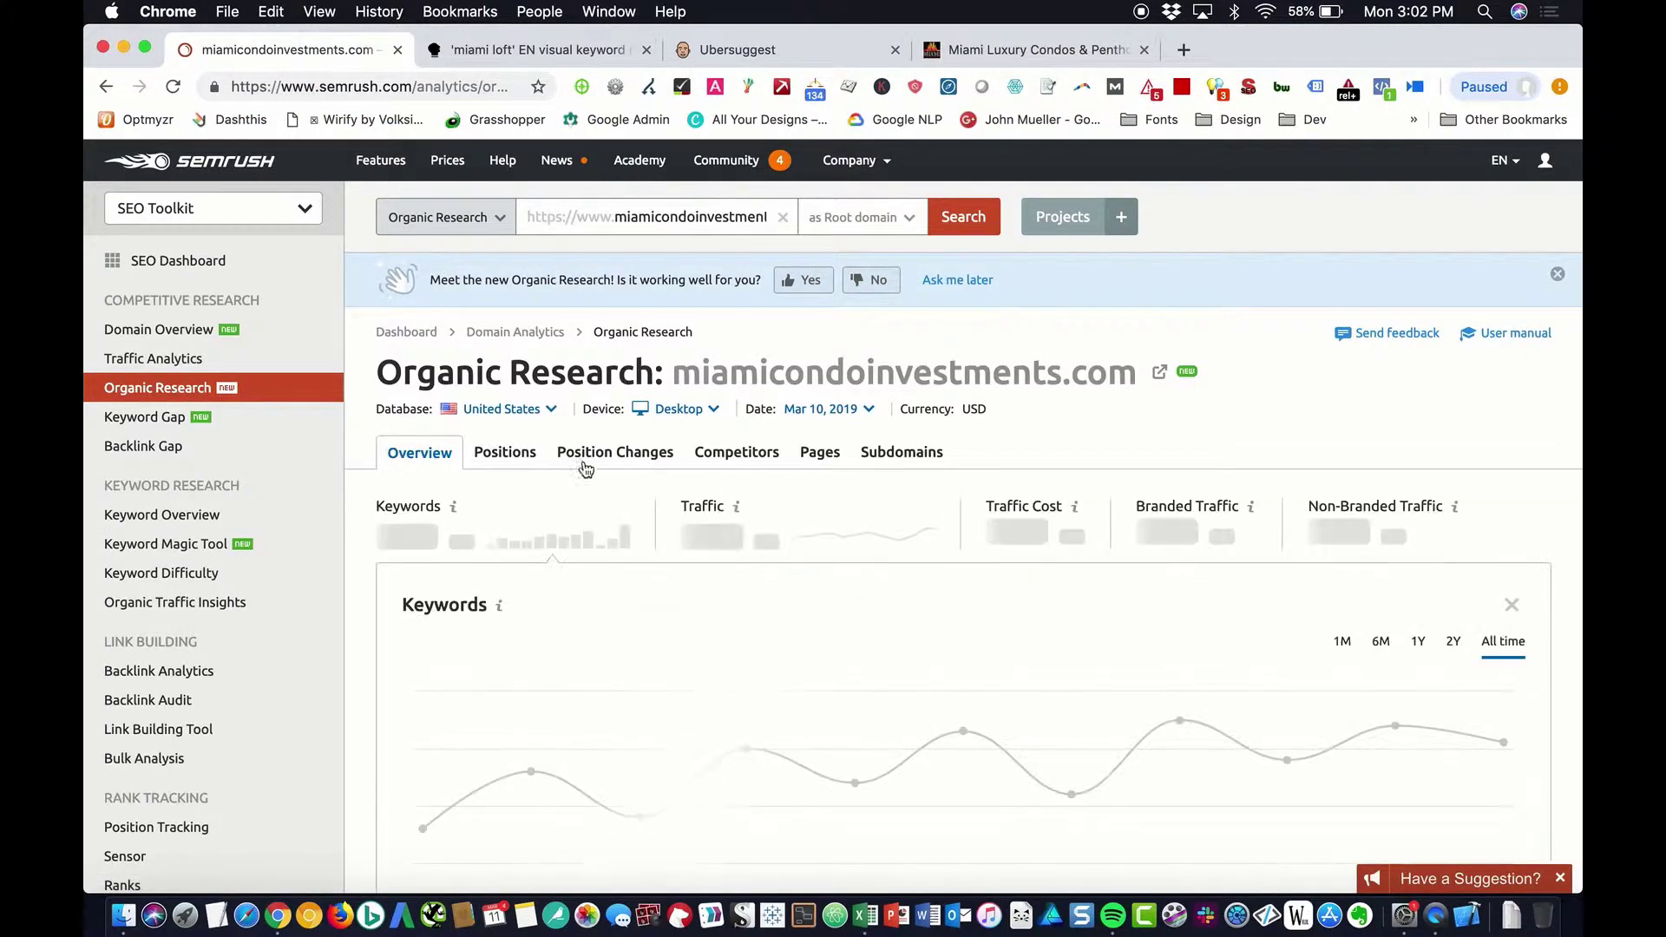
left_click(669, 659)
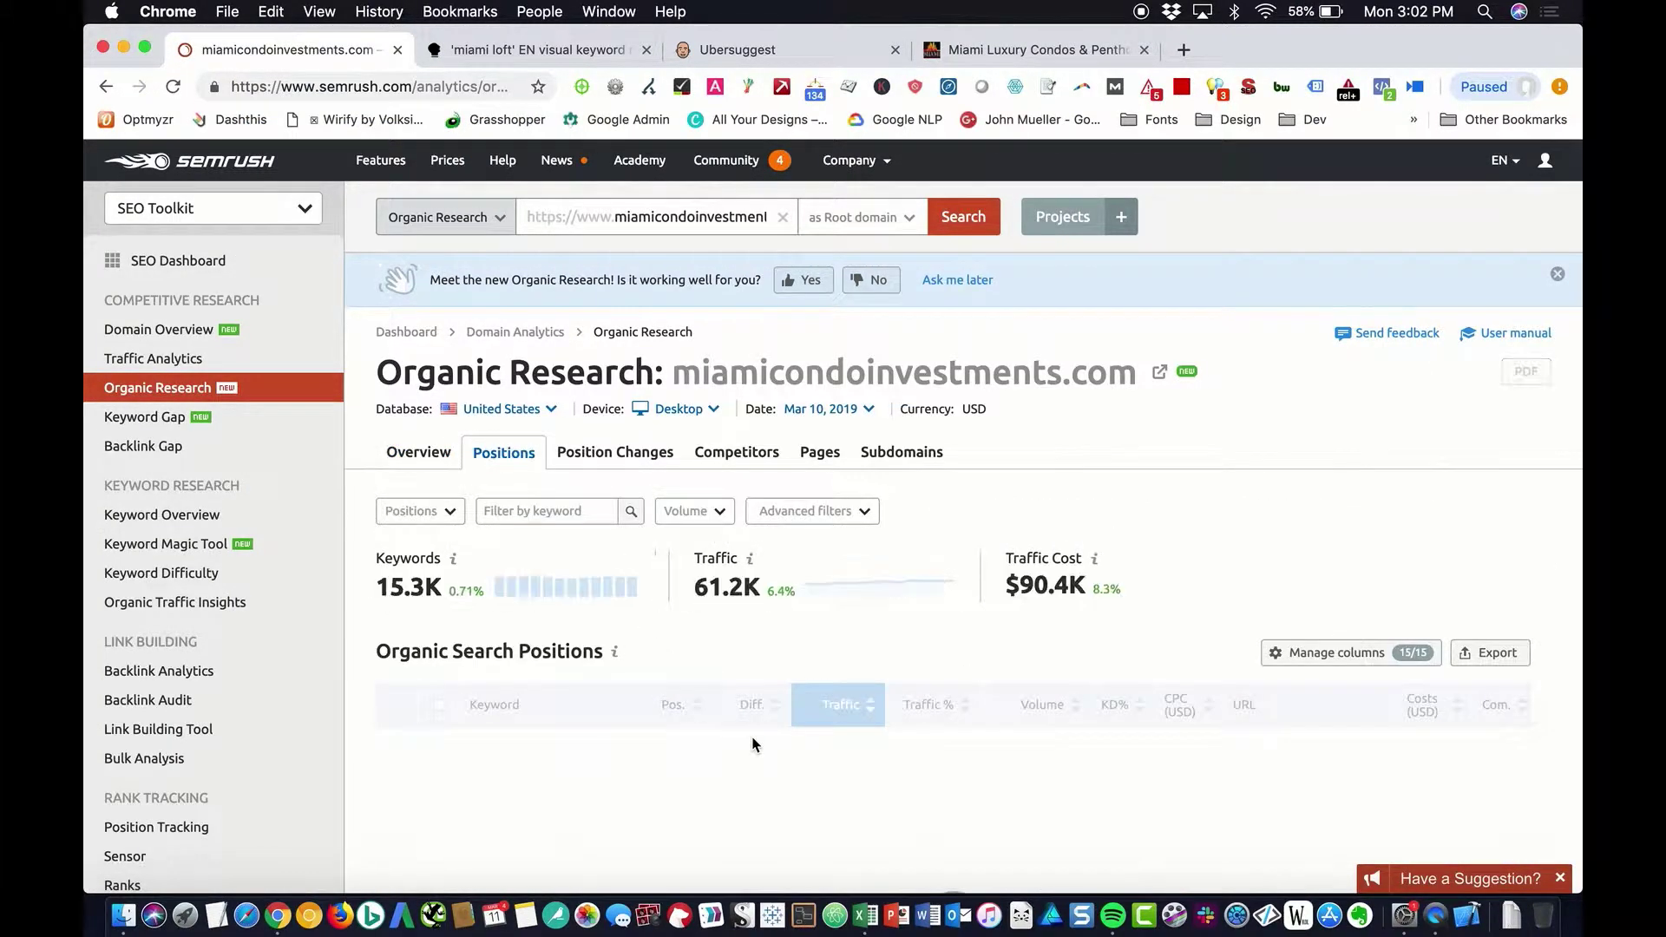
Examine the domain's organic search positions, including ranking keywords, traffic, volume and traffic cost.
scroll(790, 755, "down", 3)
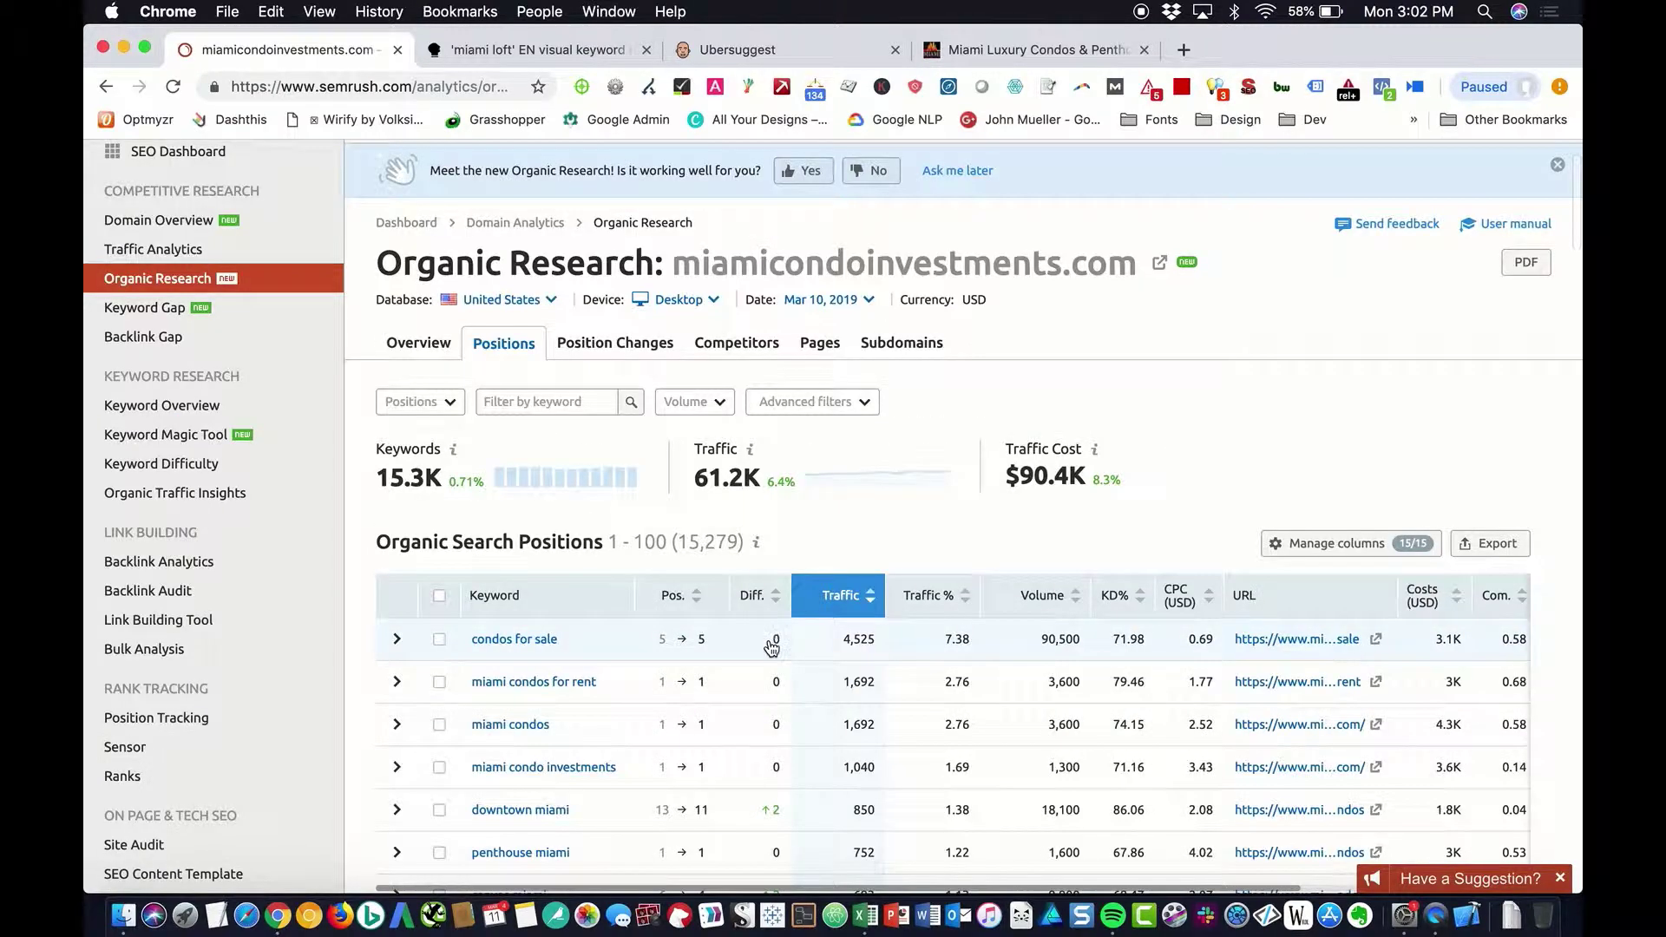
scroll(819, 740, "down", 1)
scroll(818, 740, "down", 6)
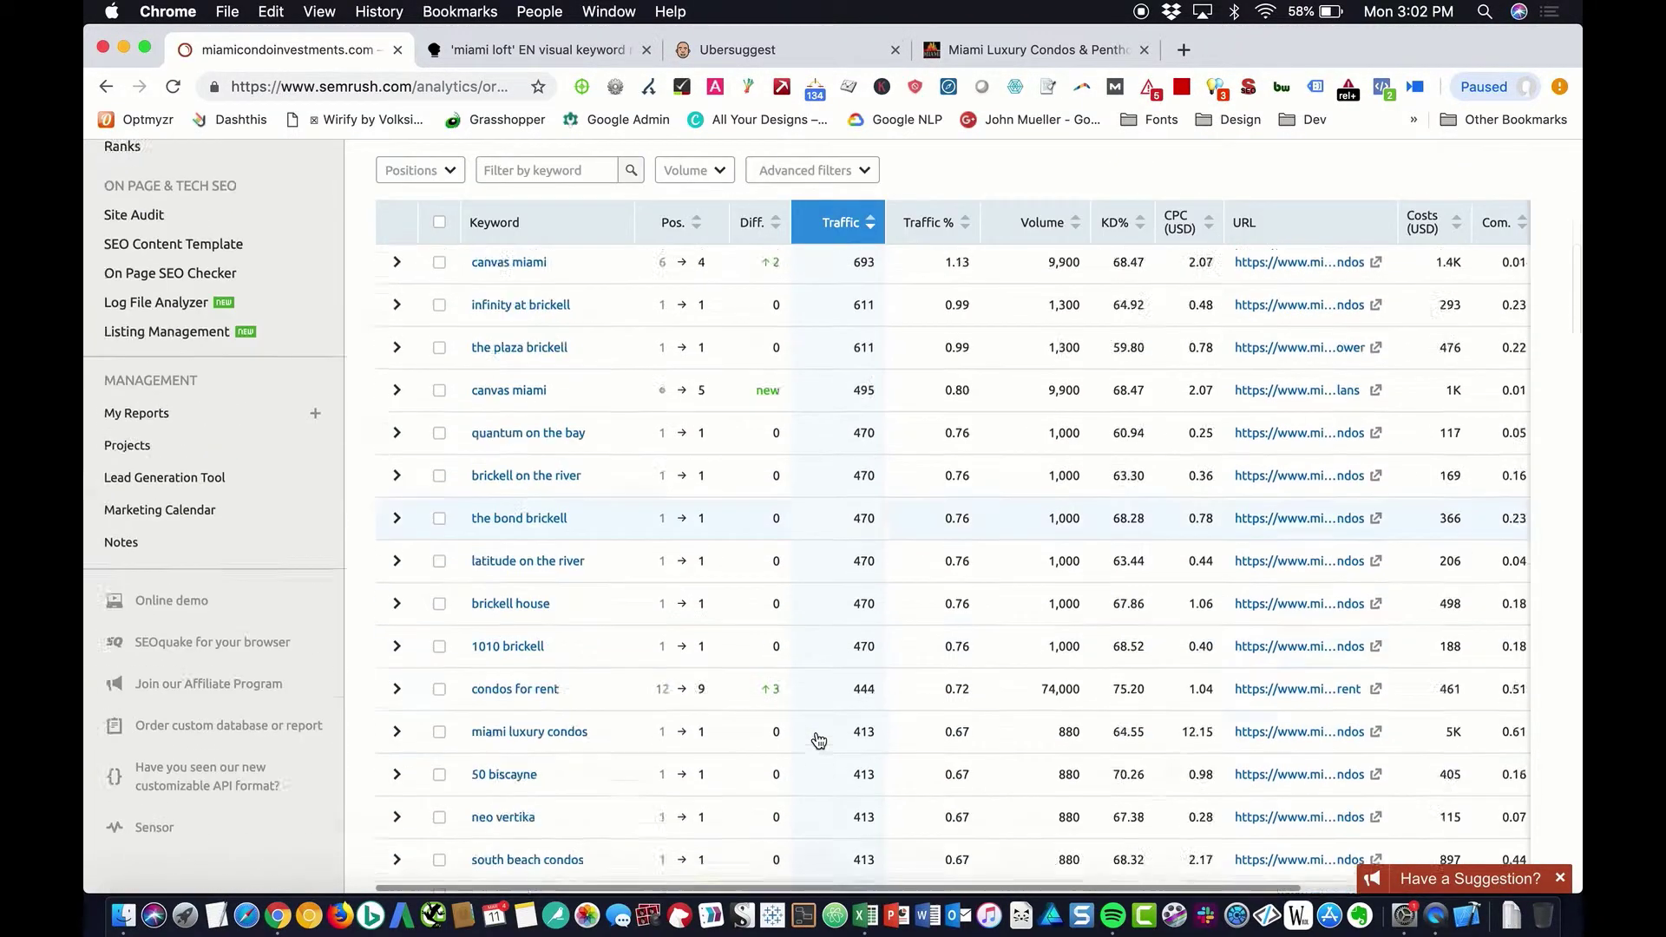
scroll(819, 738, "up", 6)
scroll(818, 740, "up", 1)
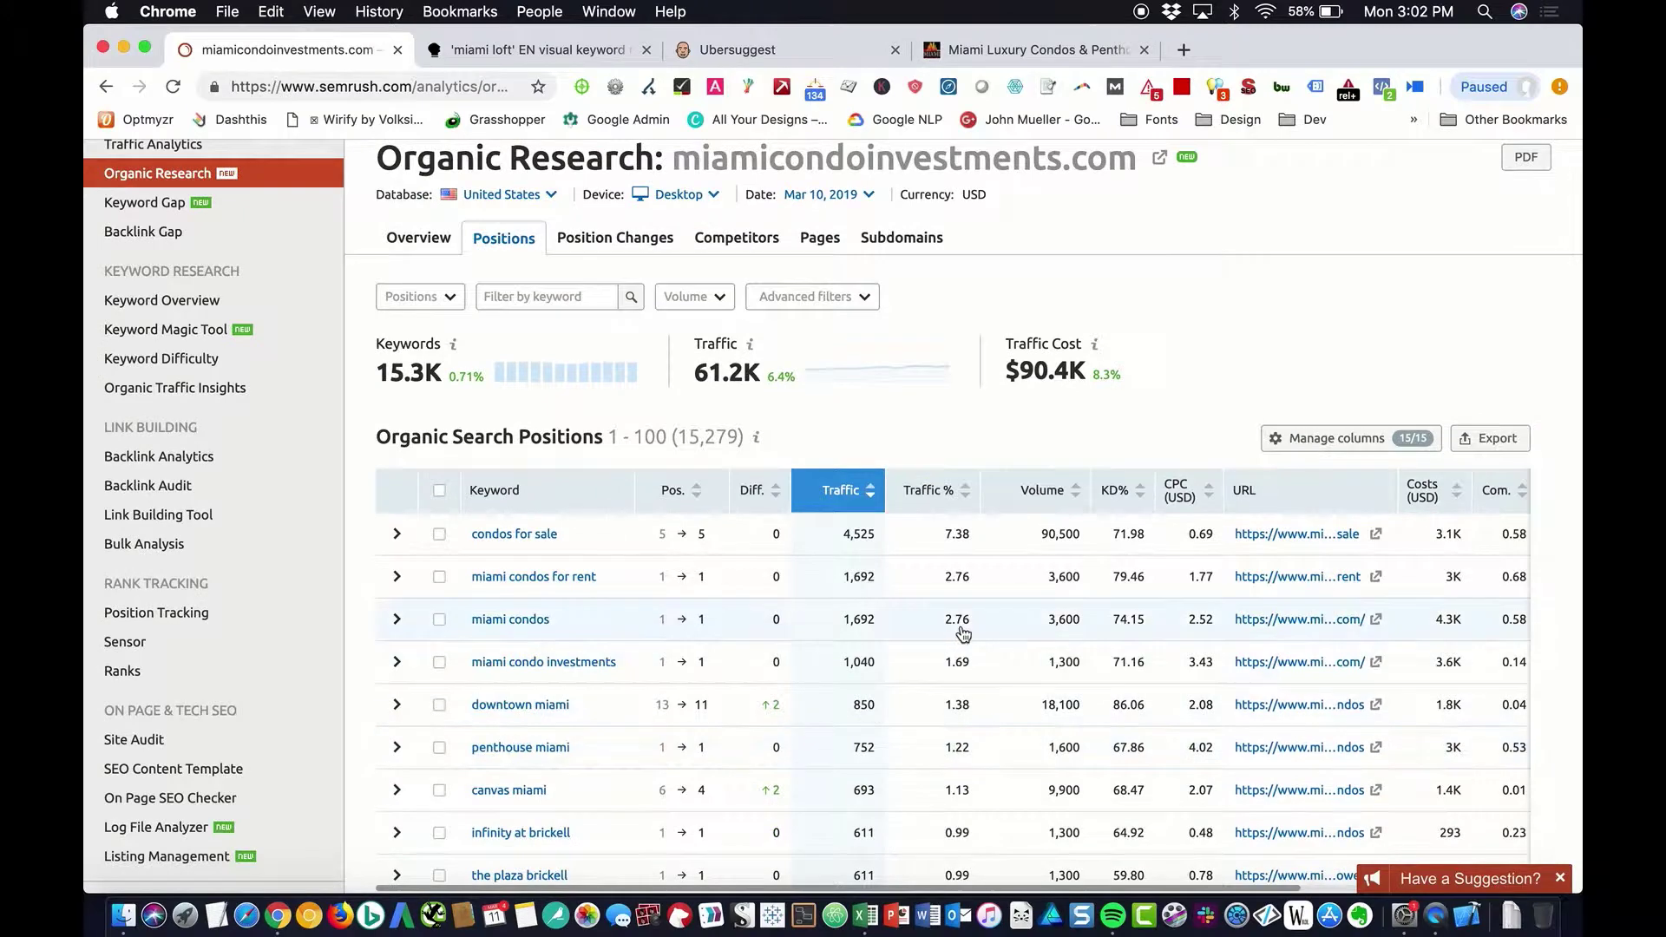
scroll(975, 764, "up", 1)
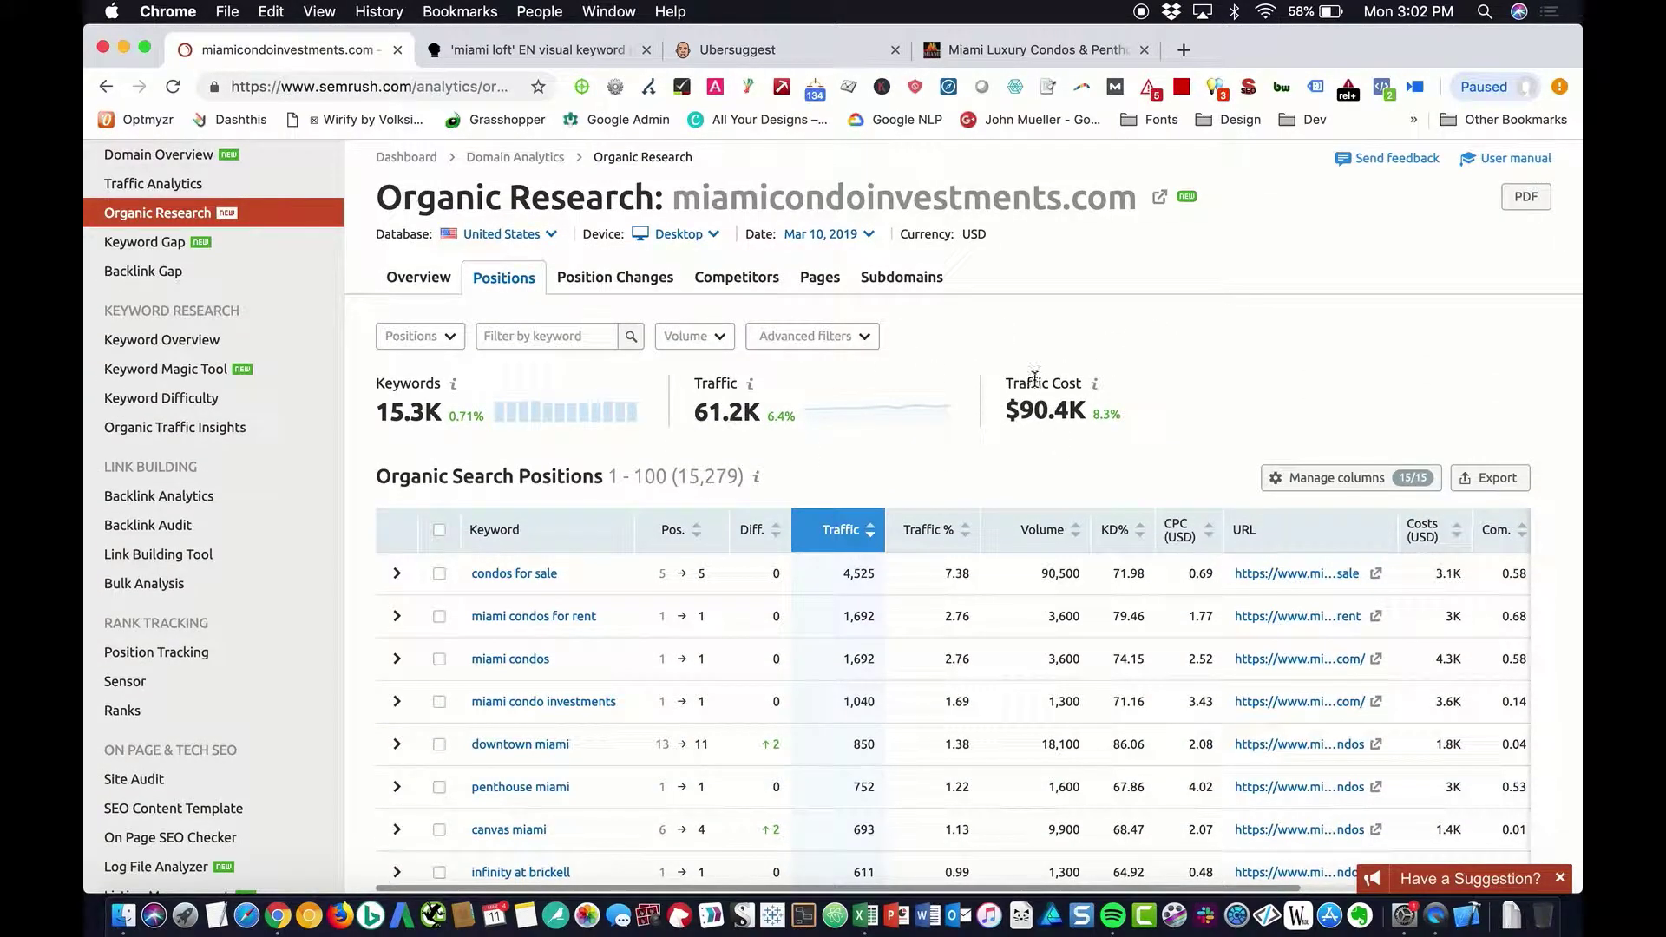
scroll(500, 336, "up", 1)
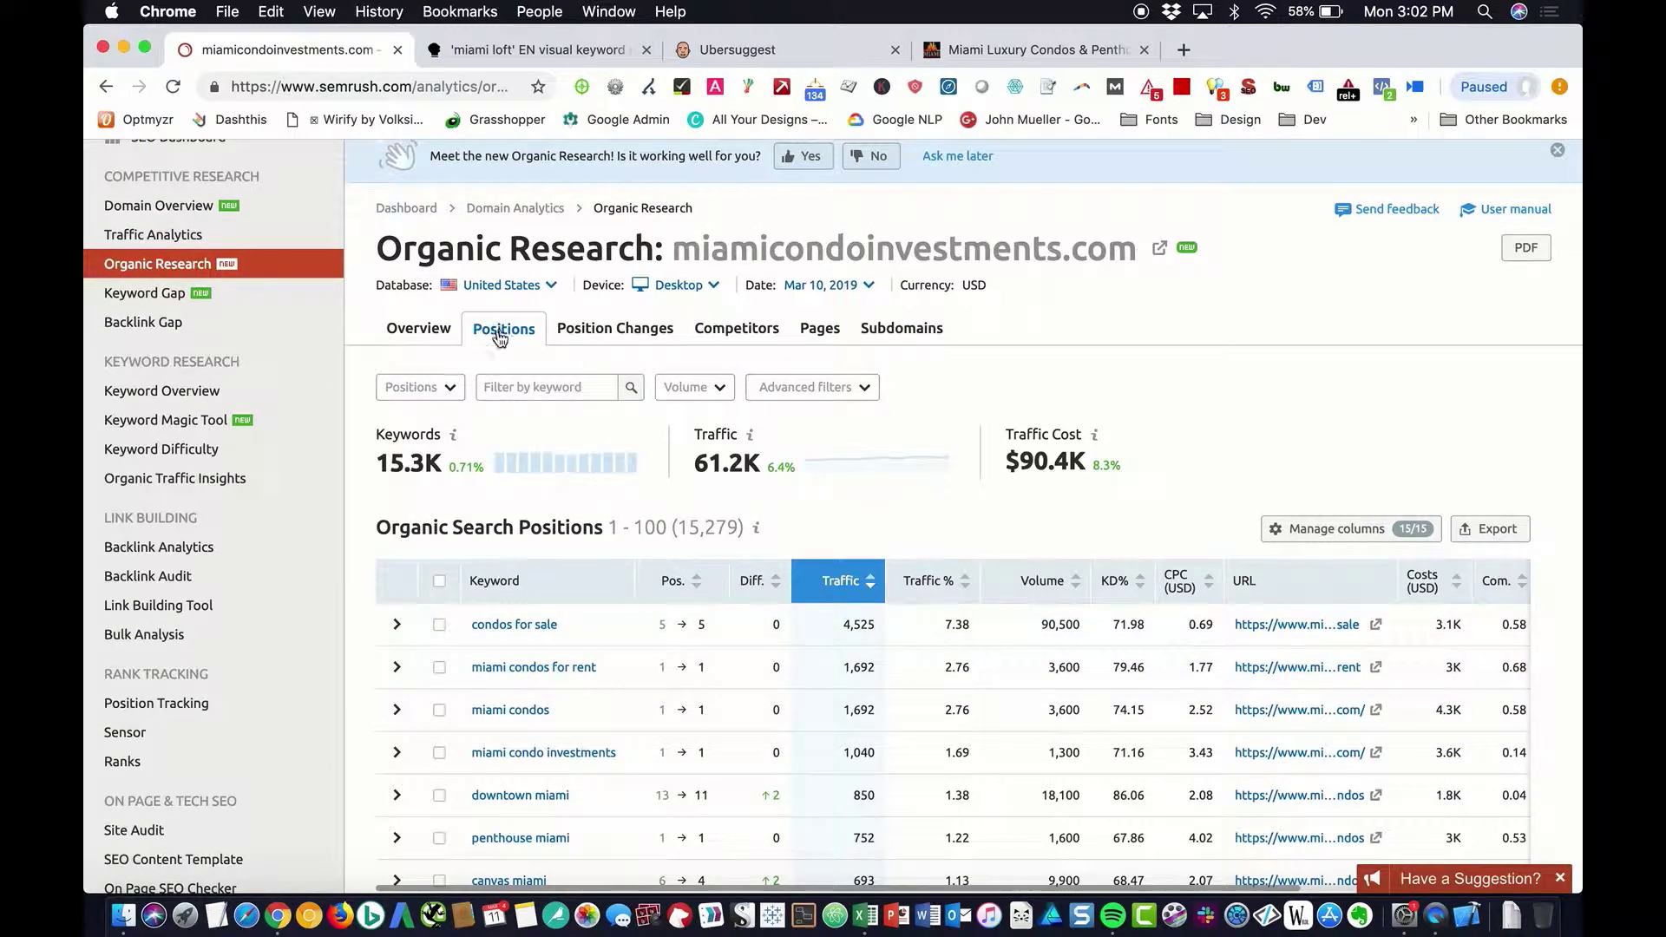
Review which keyword attributes the advanced filters offer for the organic positions.
left_click(815, 388)
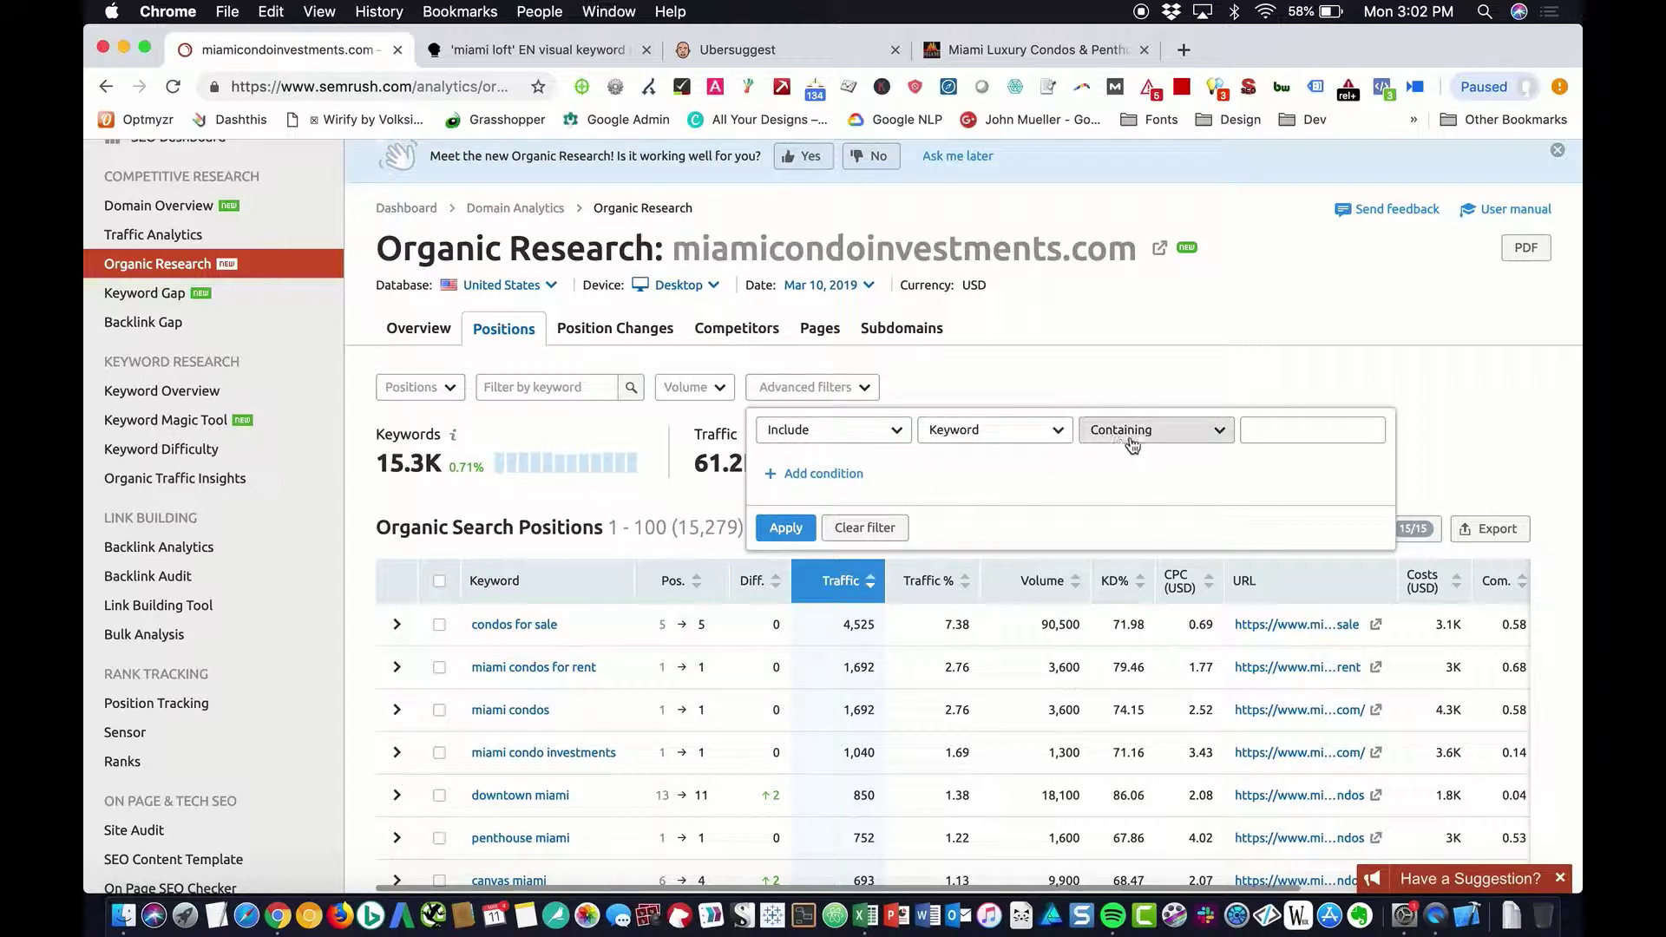
left_click(973, 434)
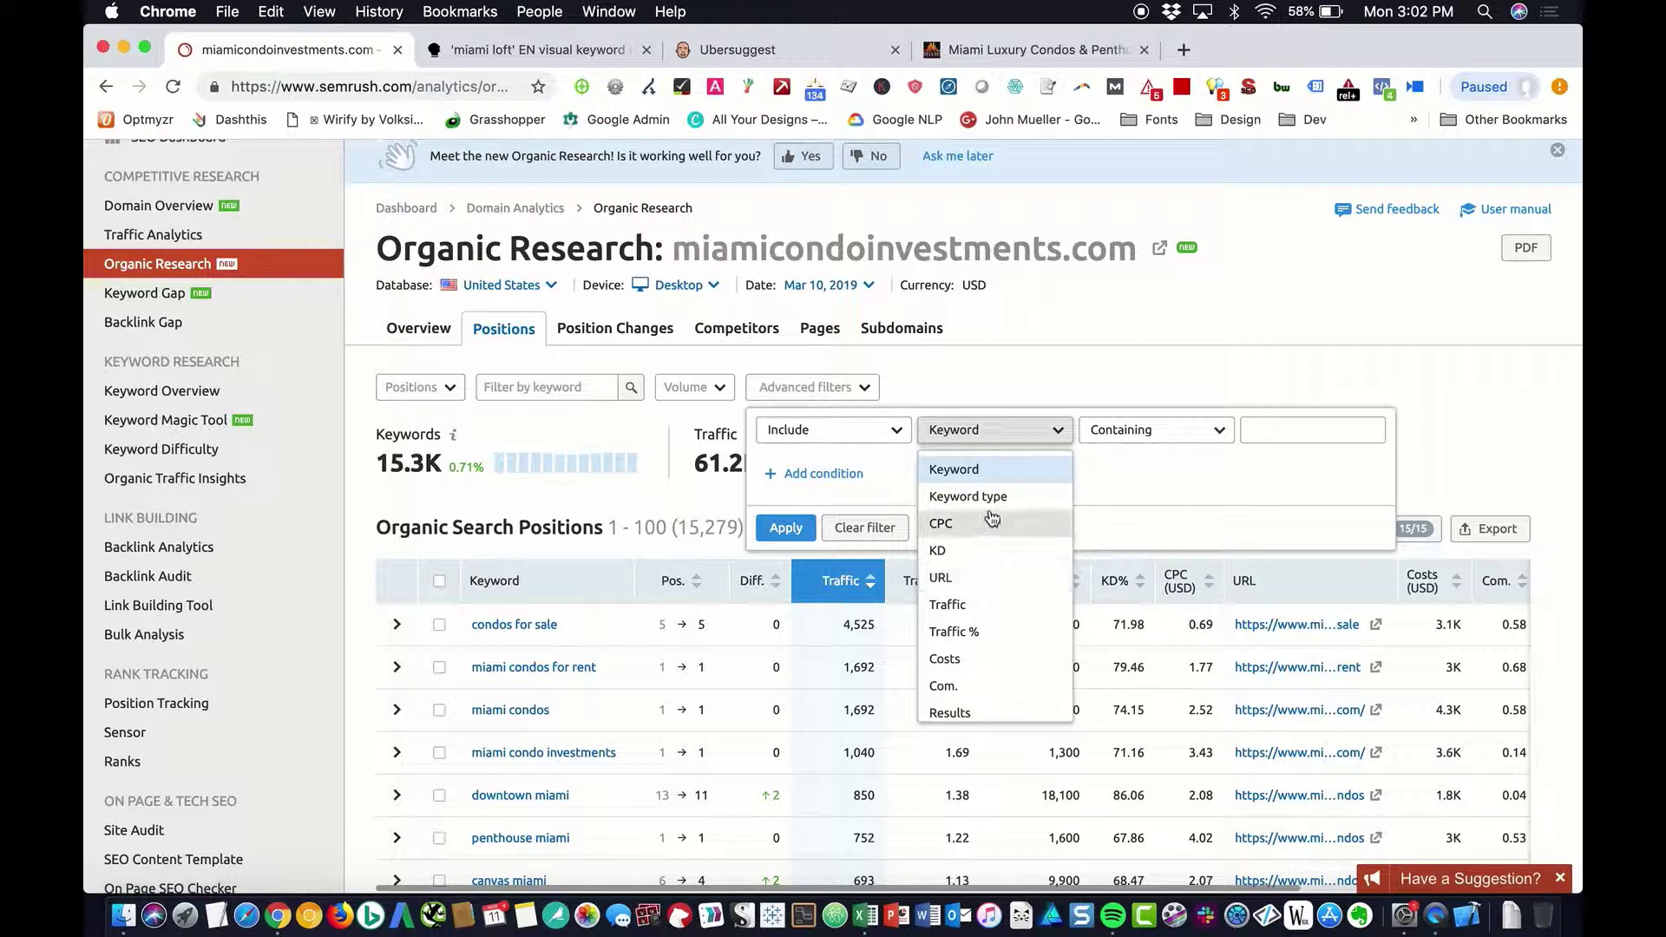
scroll(998, 668, "down", 2)
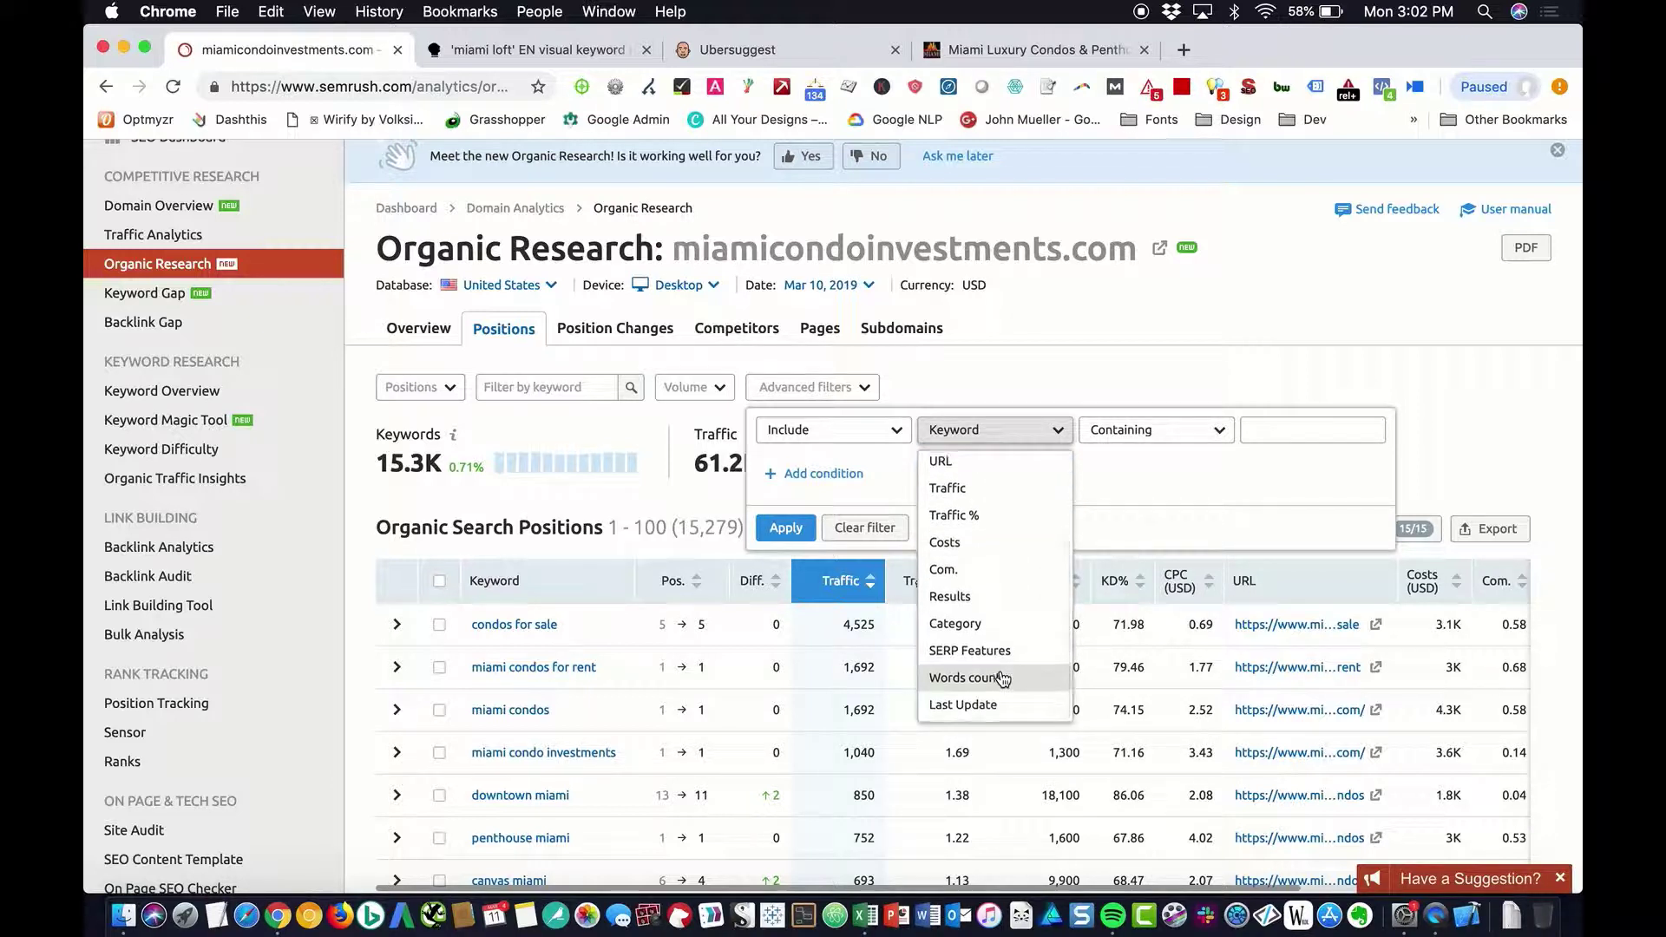
scroll(1000, 668, "up", 2)
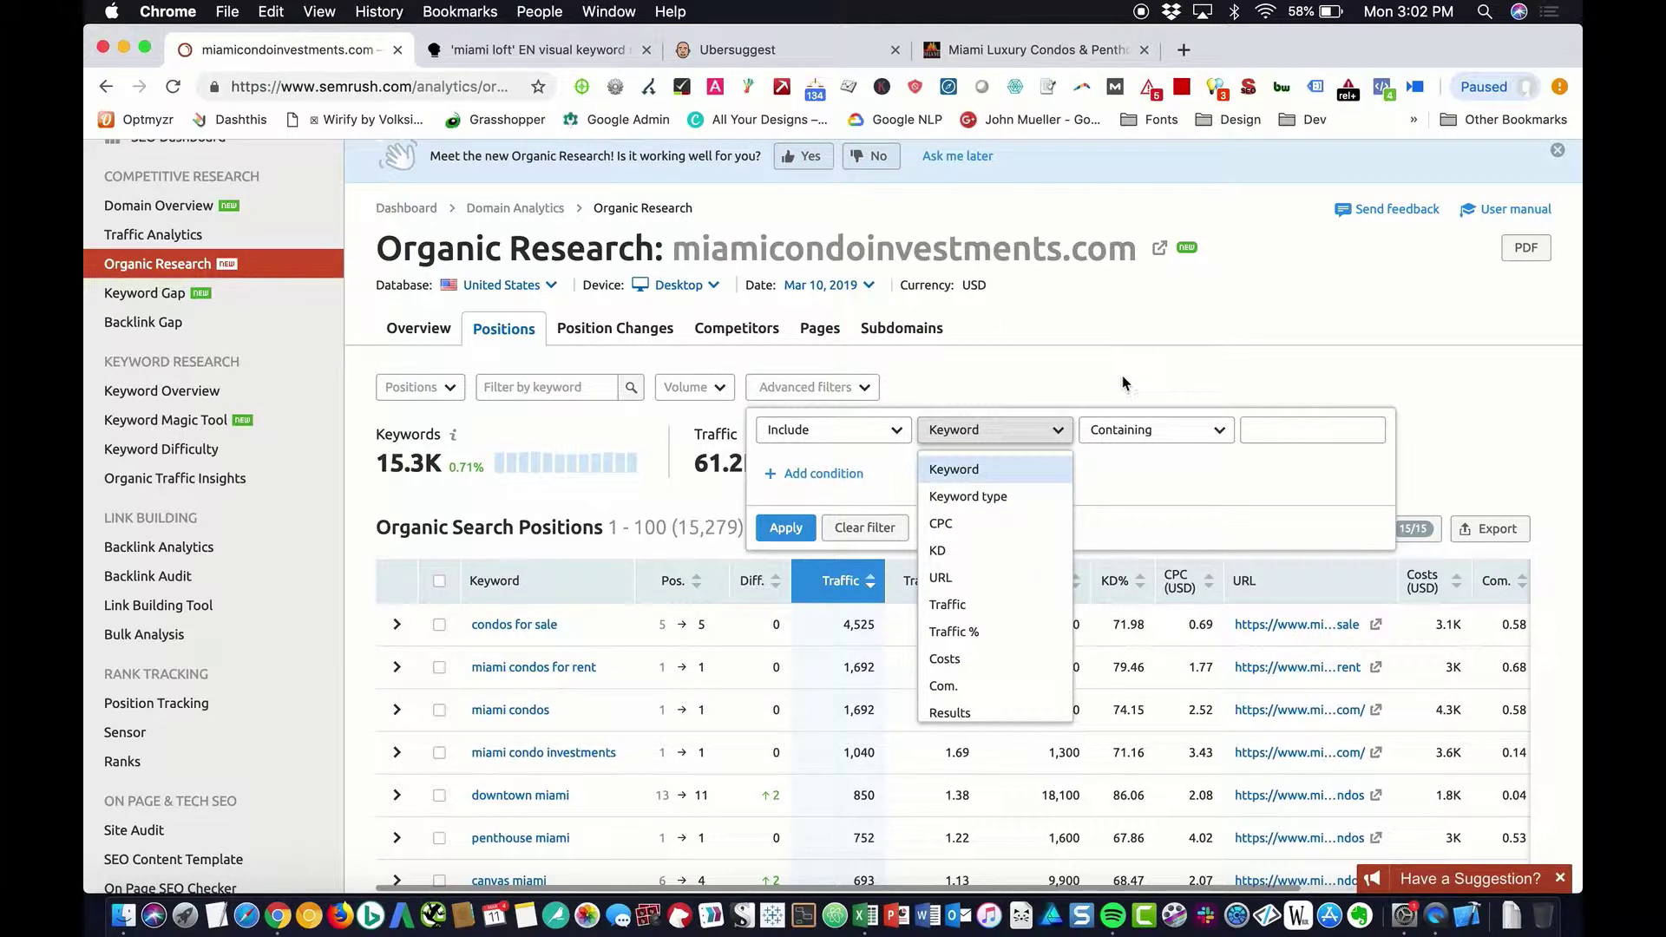
left_click(1378, 494)
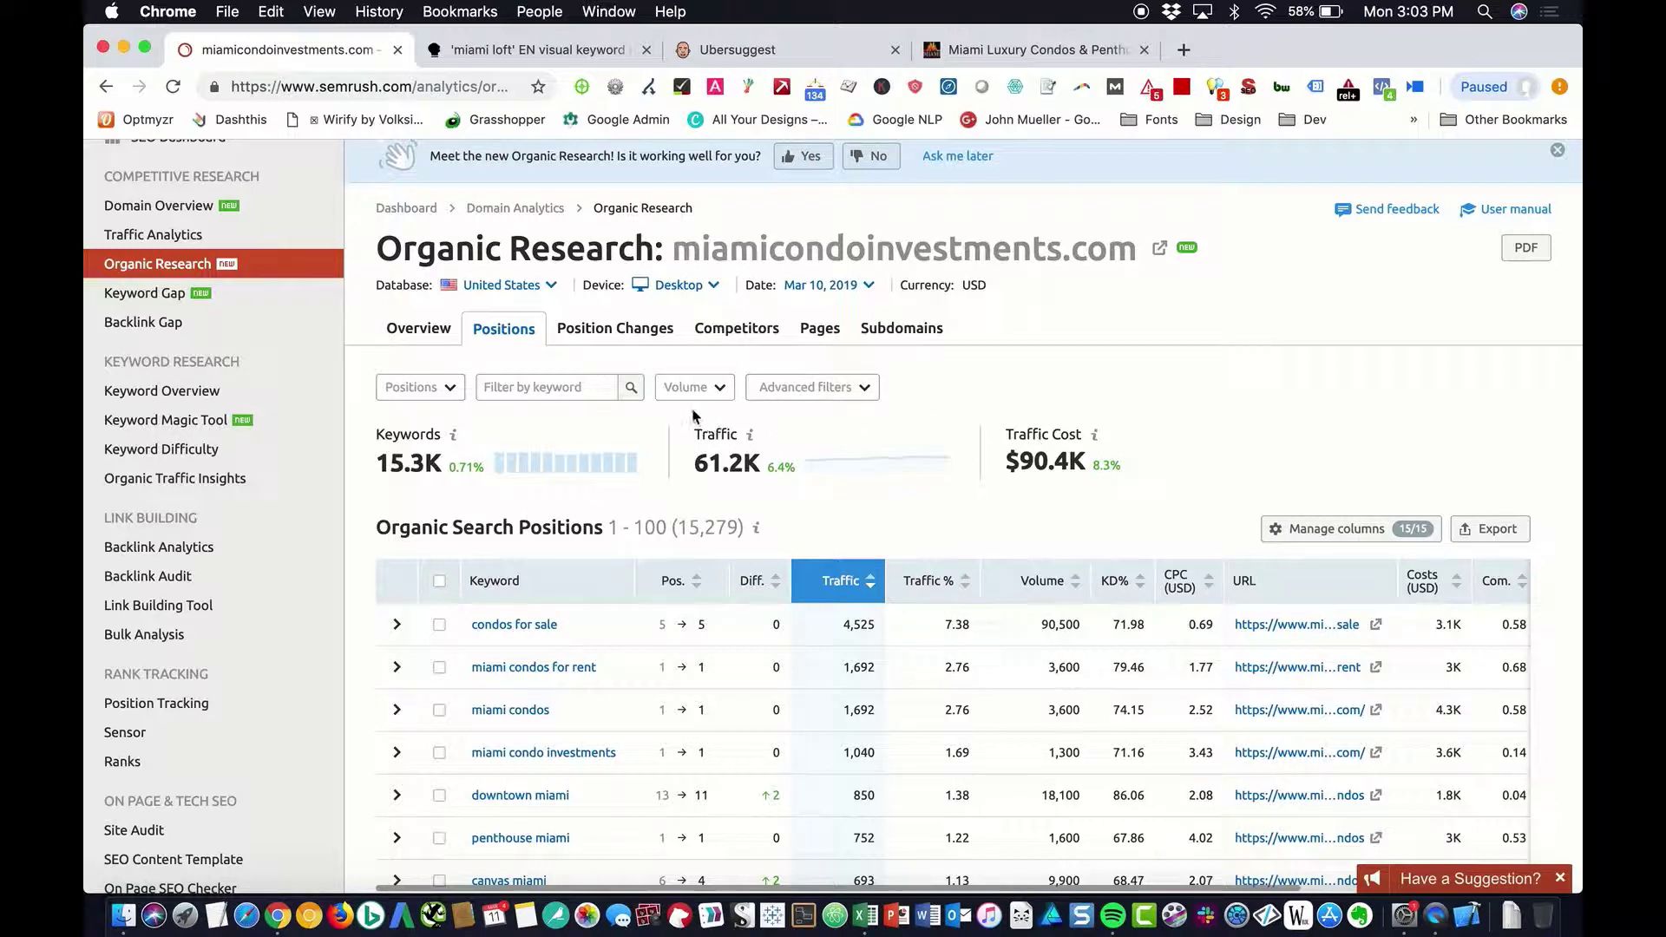
left_click(816, 397)
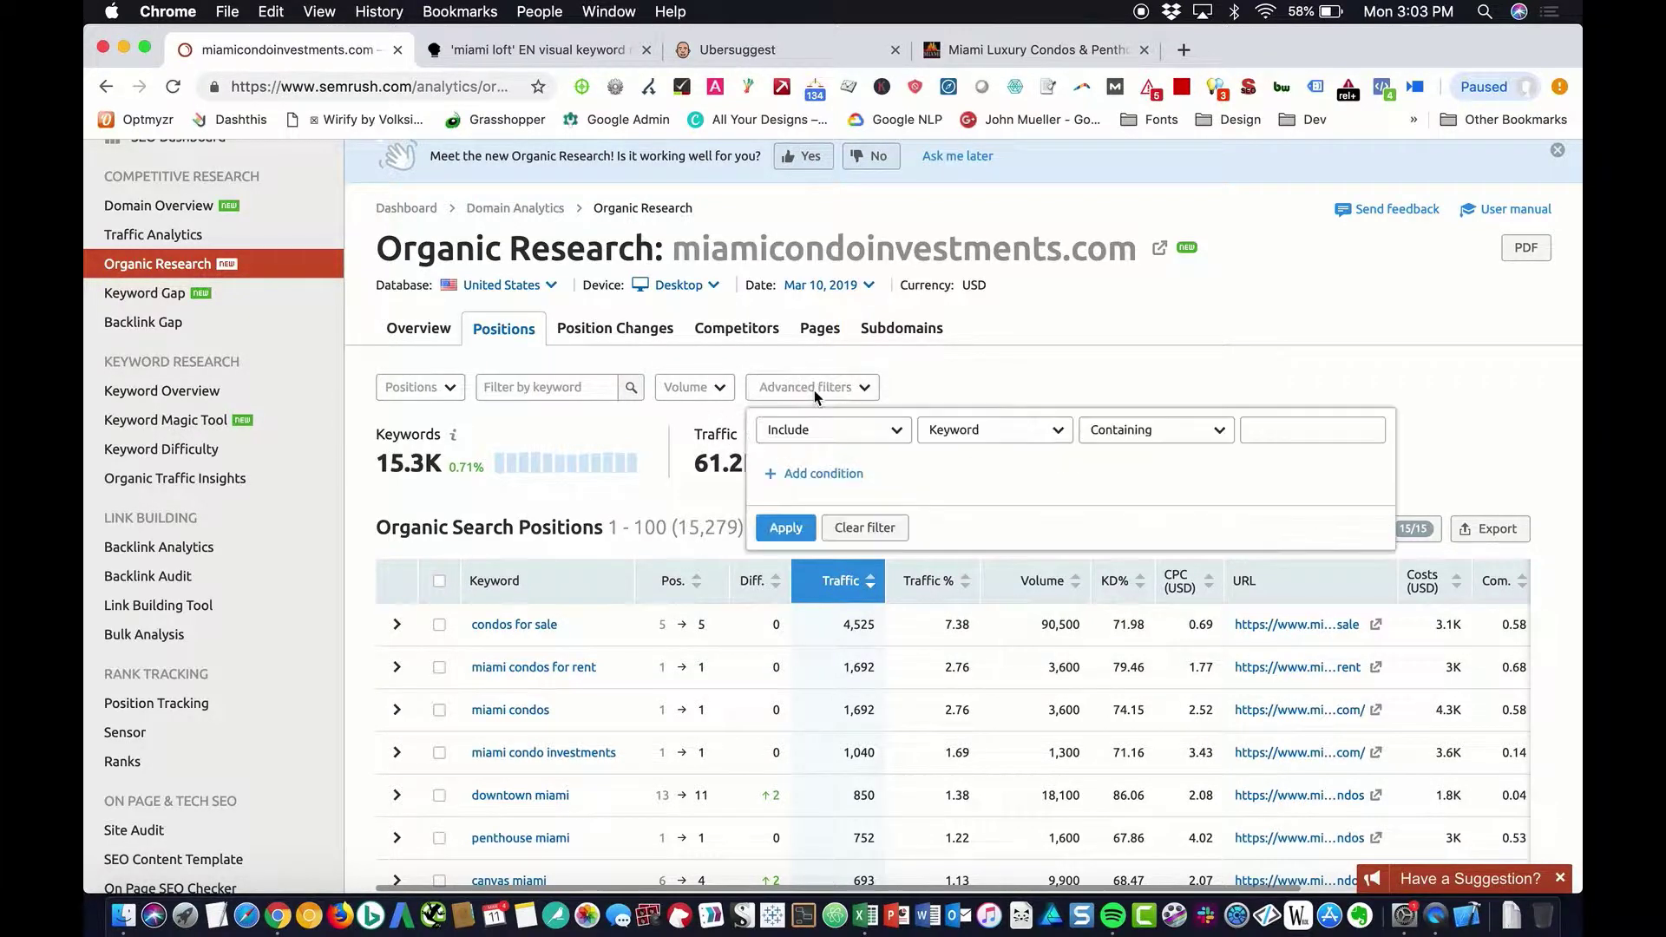
left_click(703, 370)
Filter the organic search positions to rankings #51–100.
left_click(403, 395)
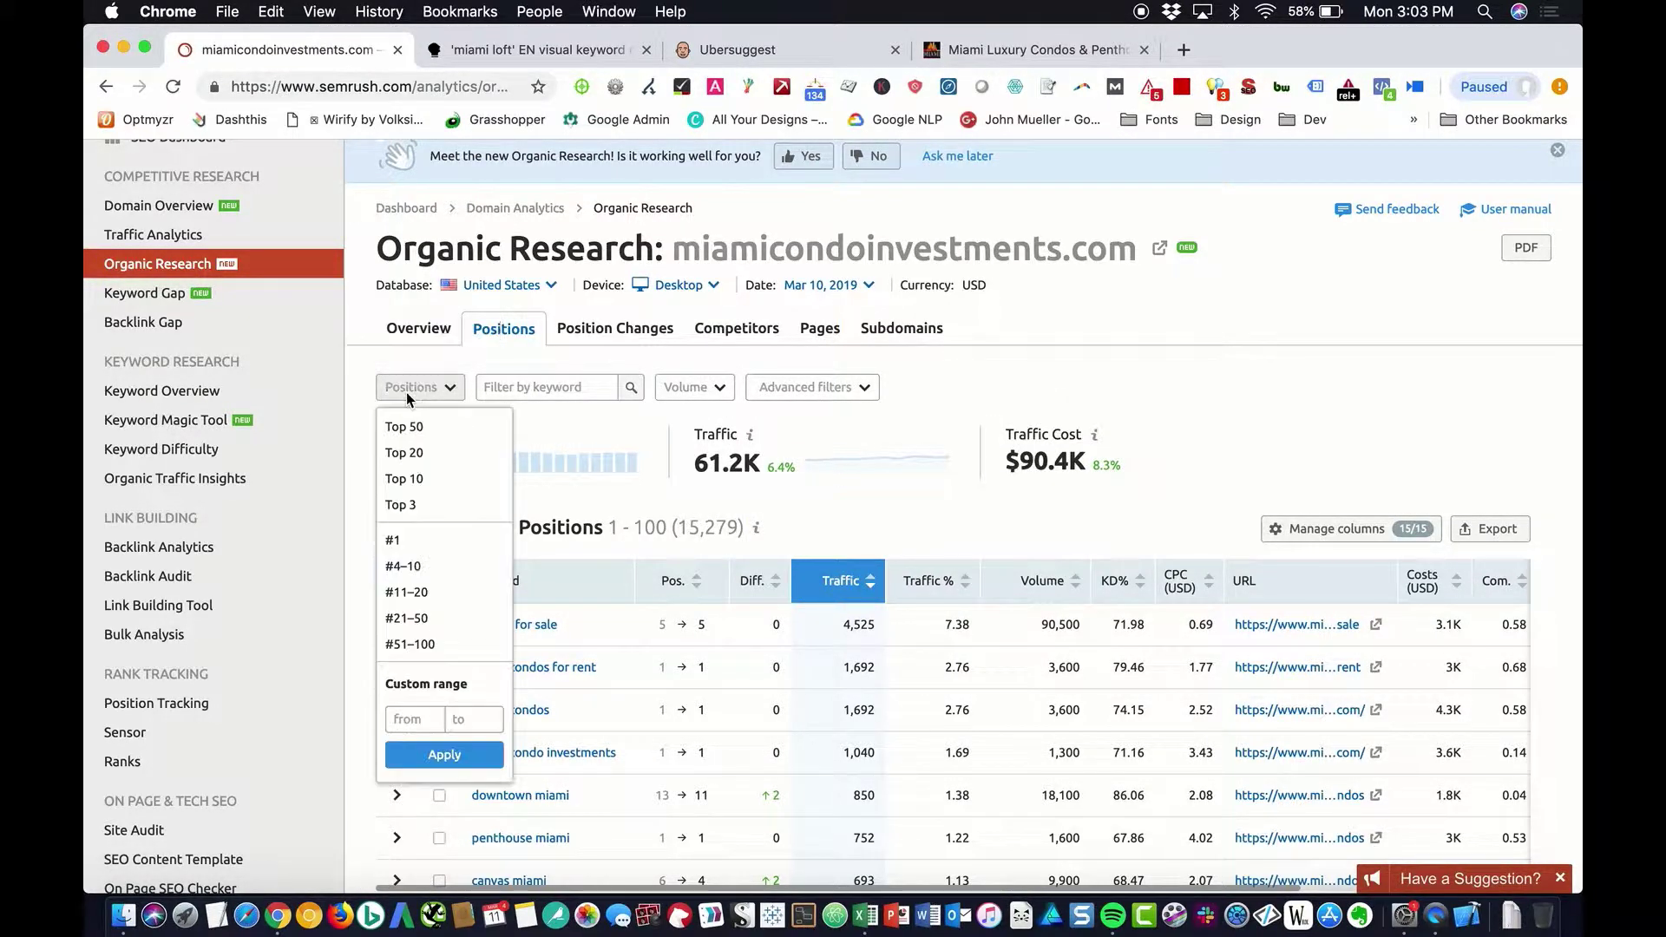
left_click(428, 395)
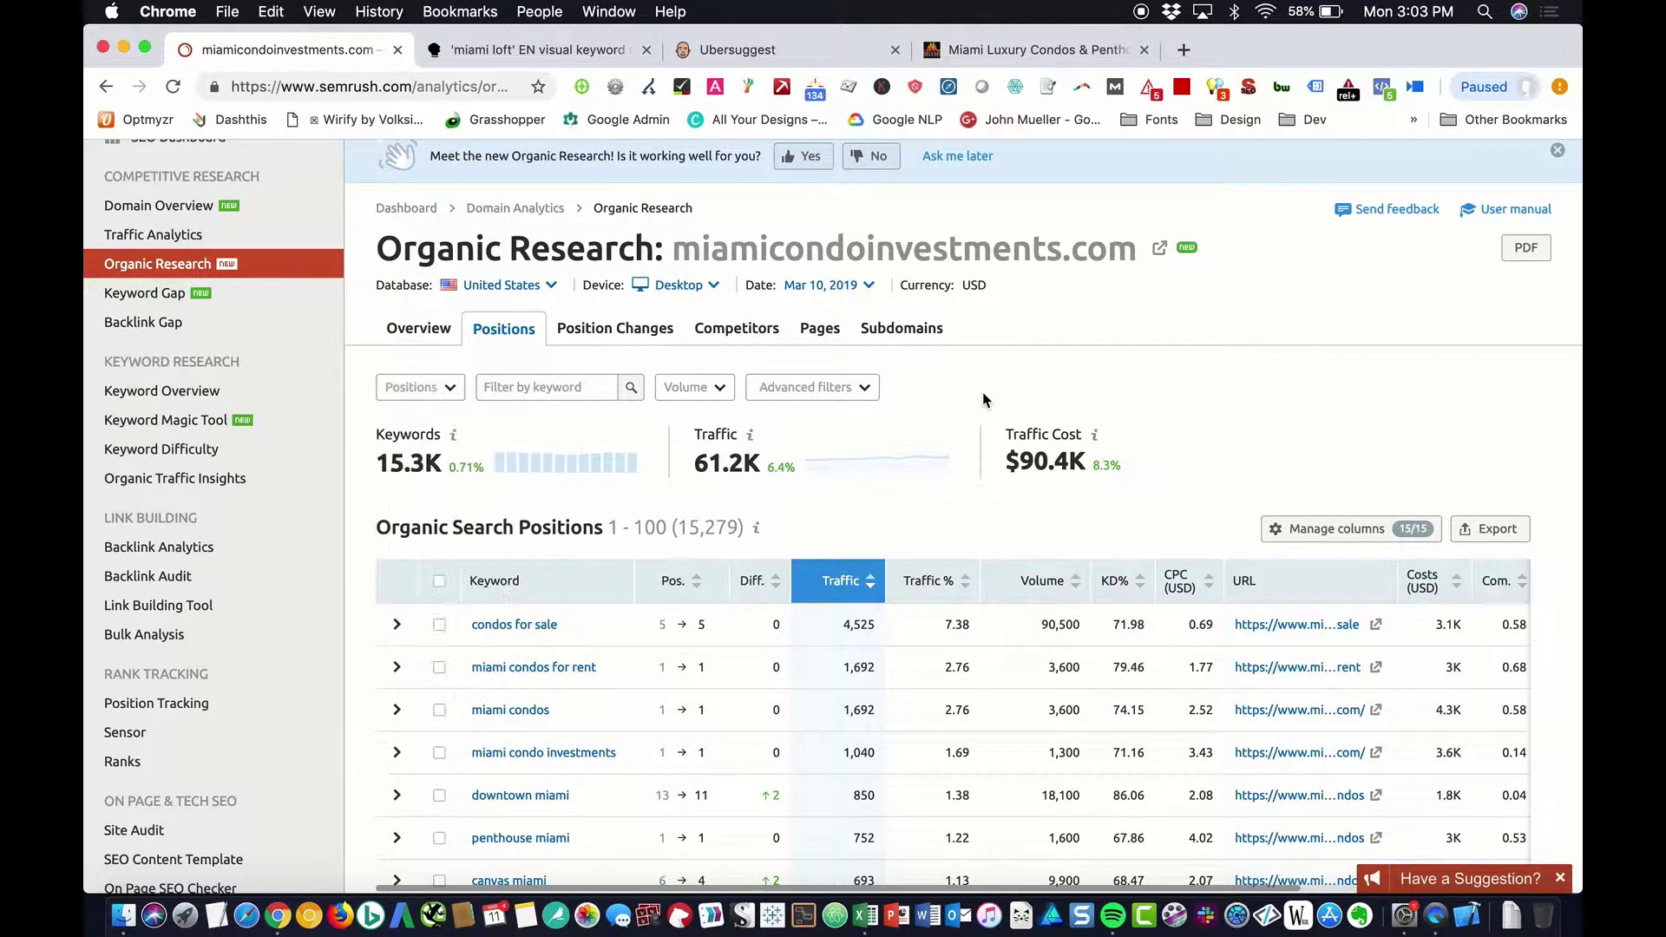
left_click(428, 395)
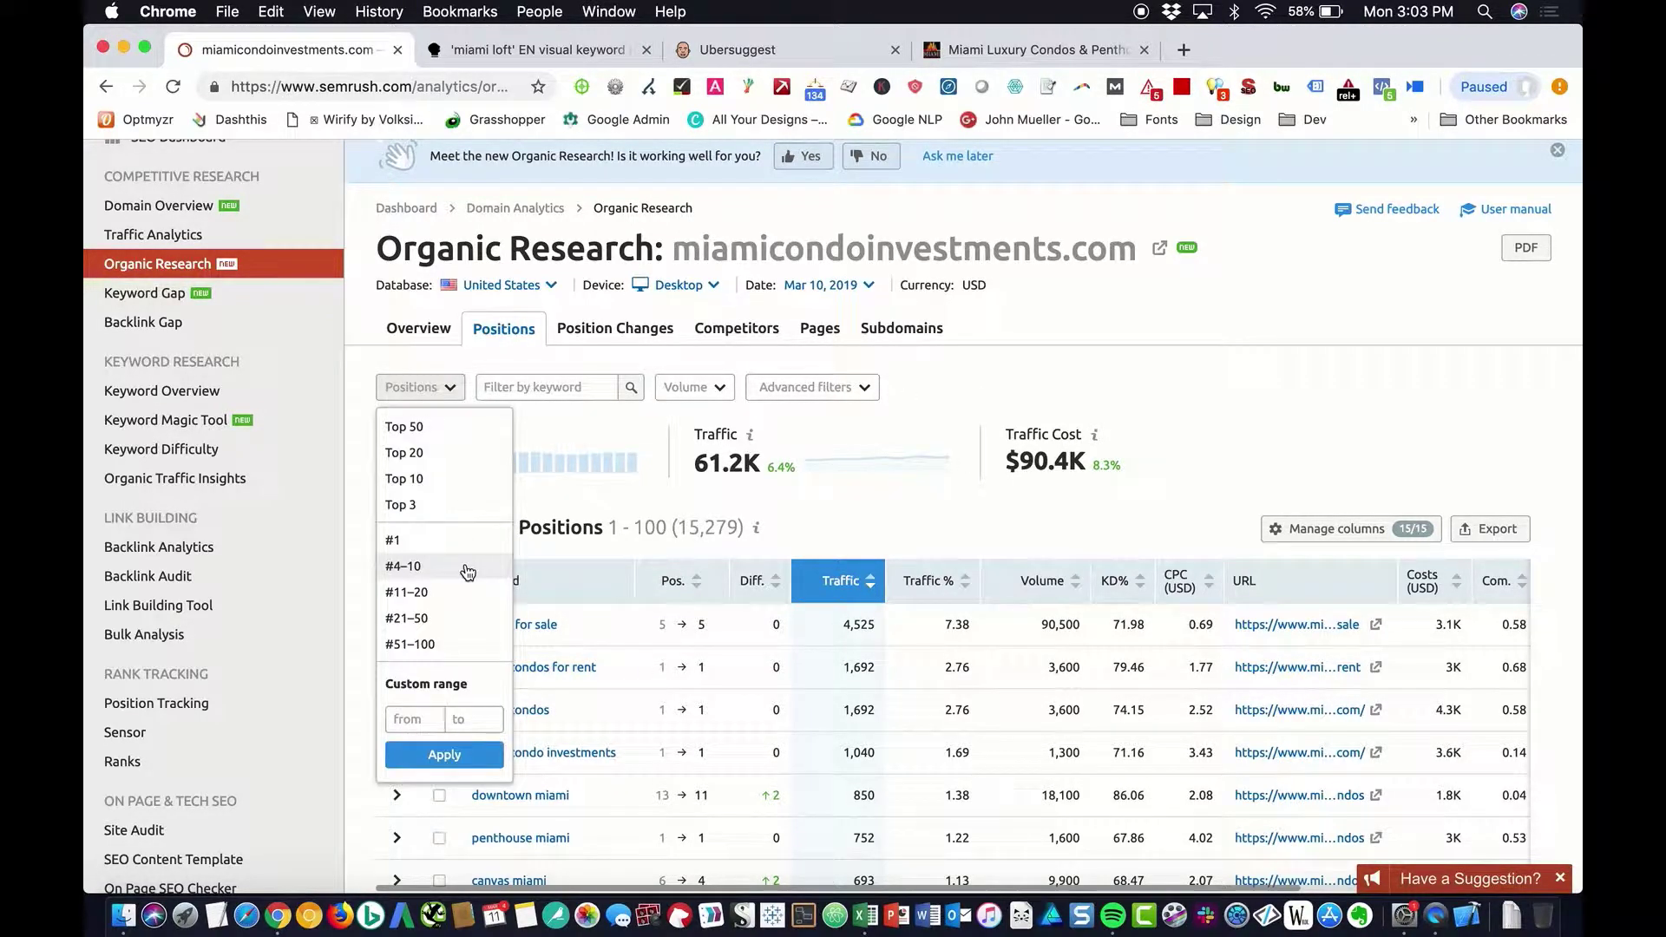
left_click(426, 645)
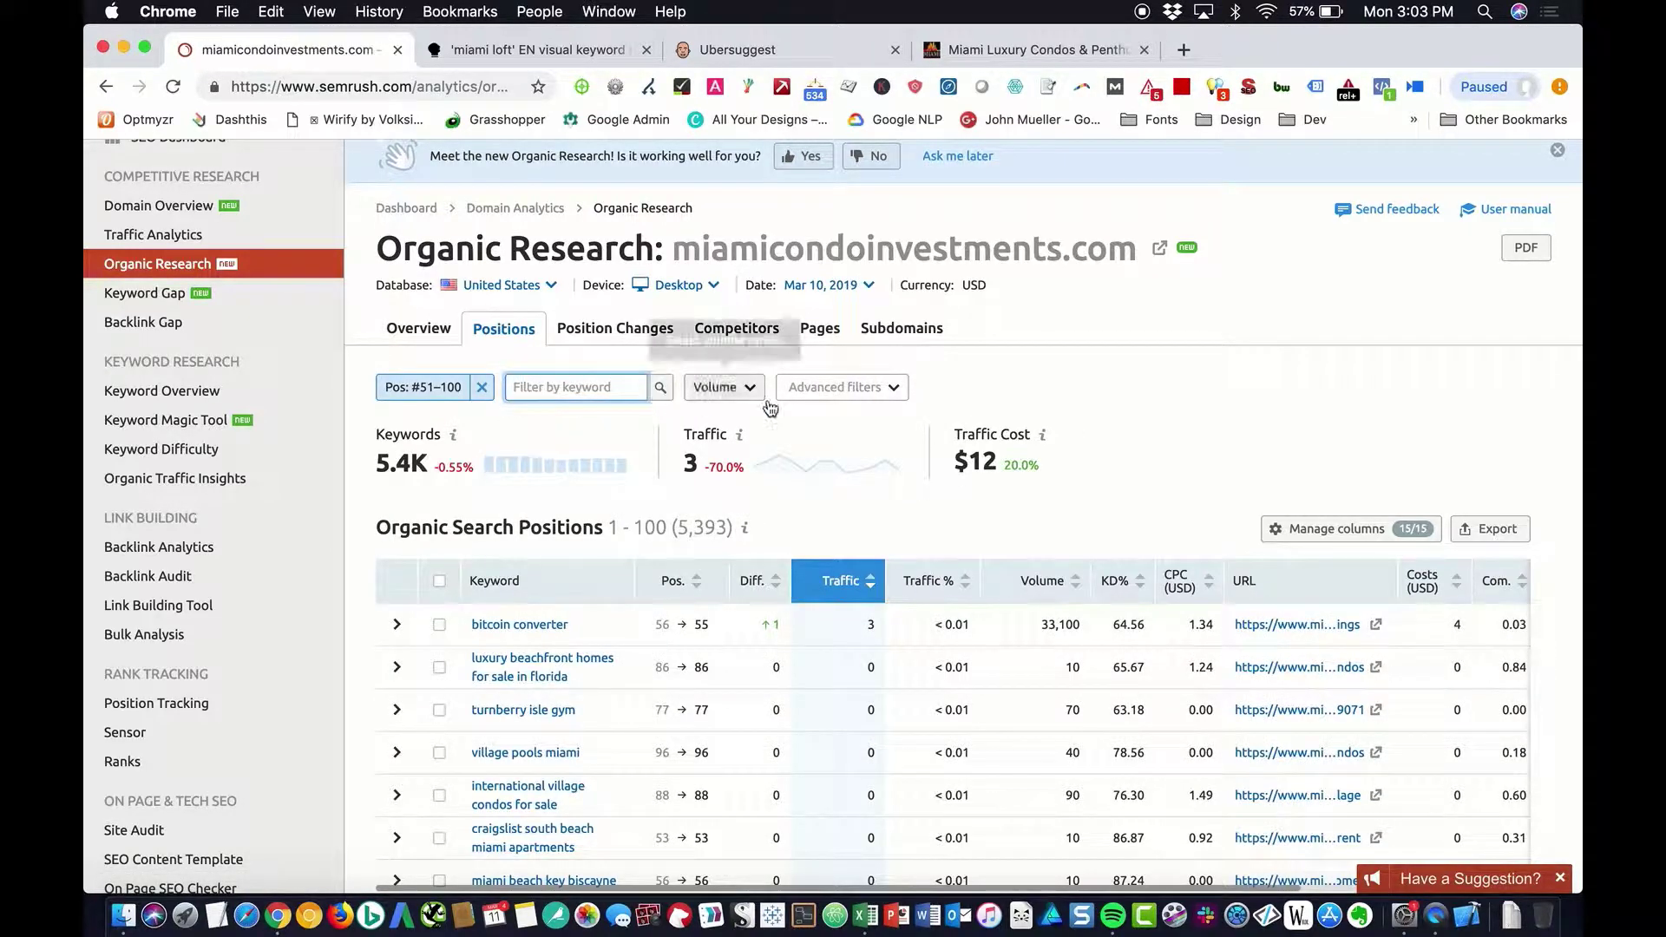
Apply an advanced filter that includes only loft-related keywords and look through the filtered positions.
left_click(837, 387)
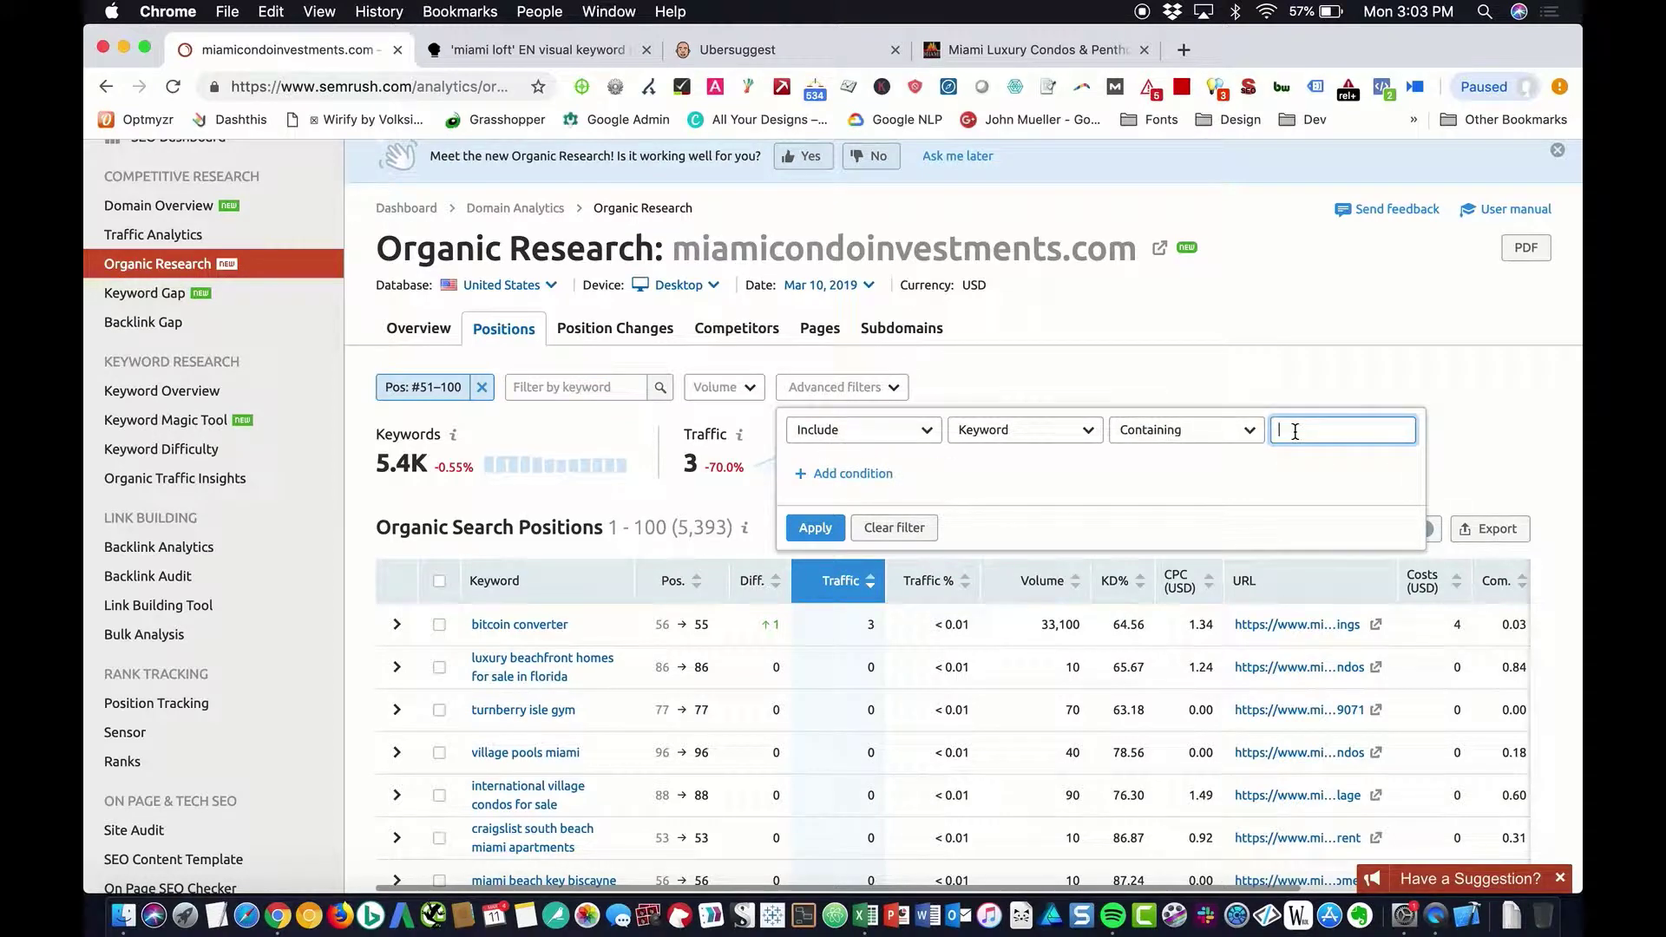
key("Return")
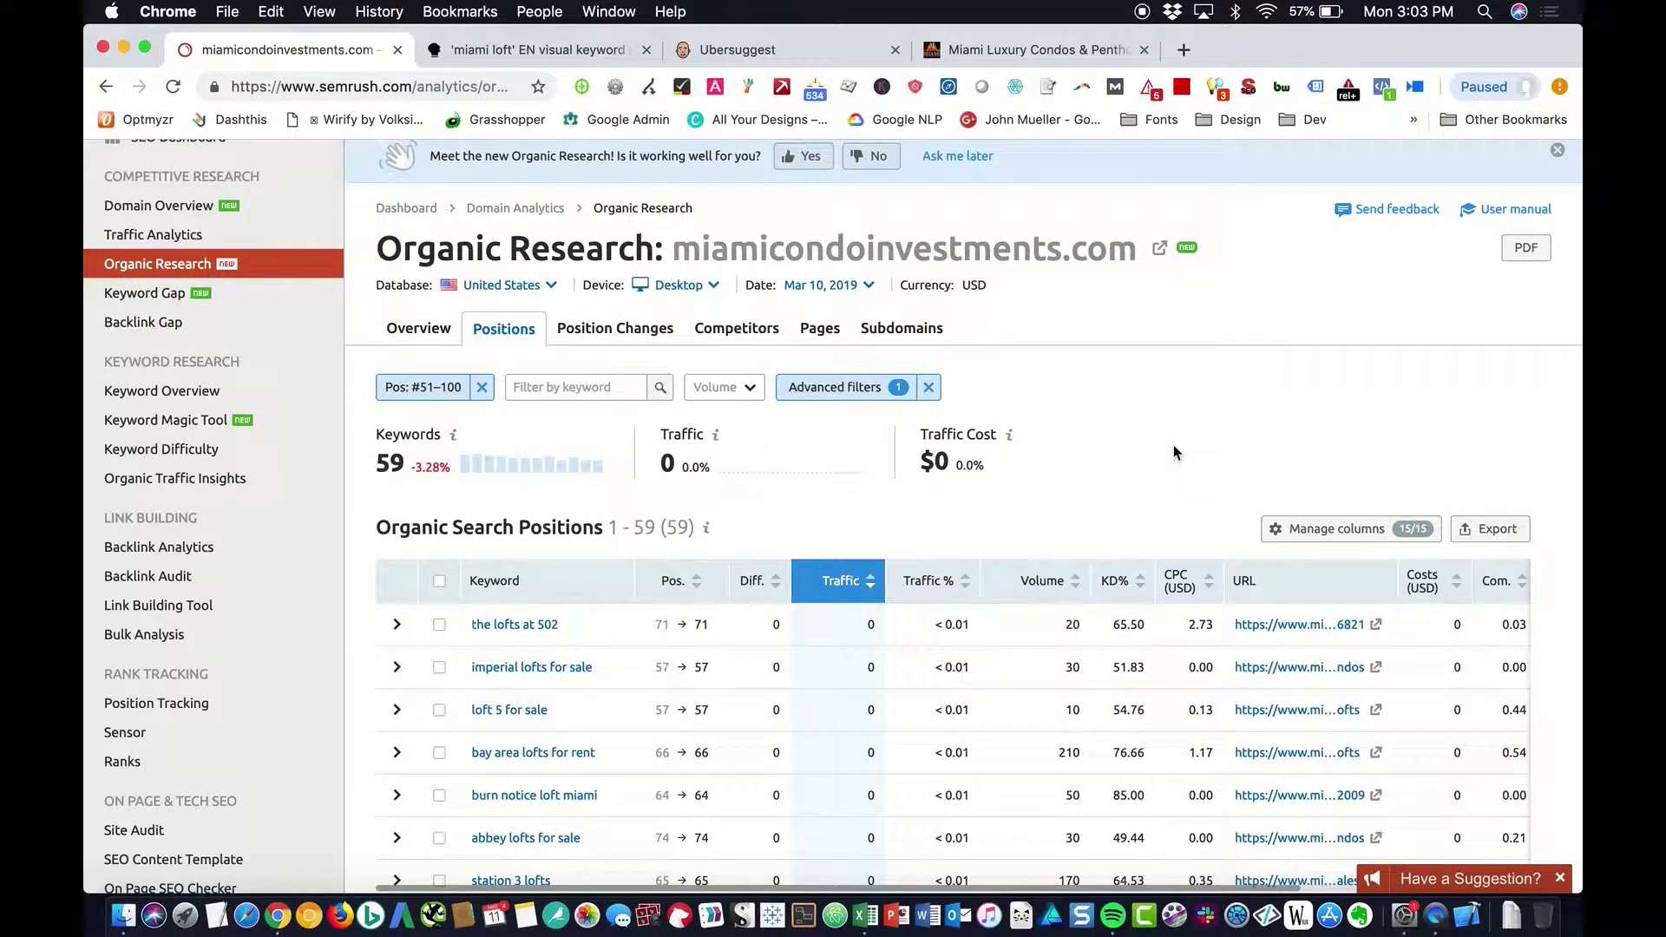
scroll(1173, 445, "down", 5)
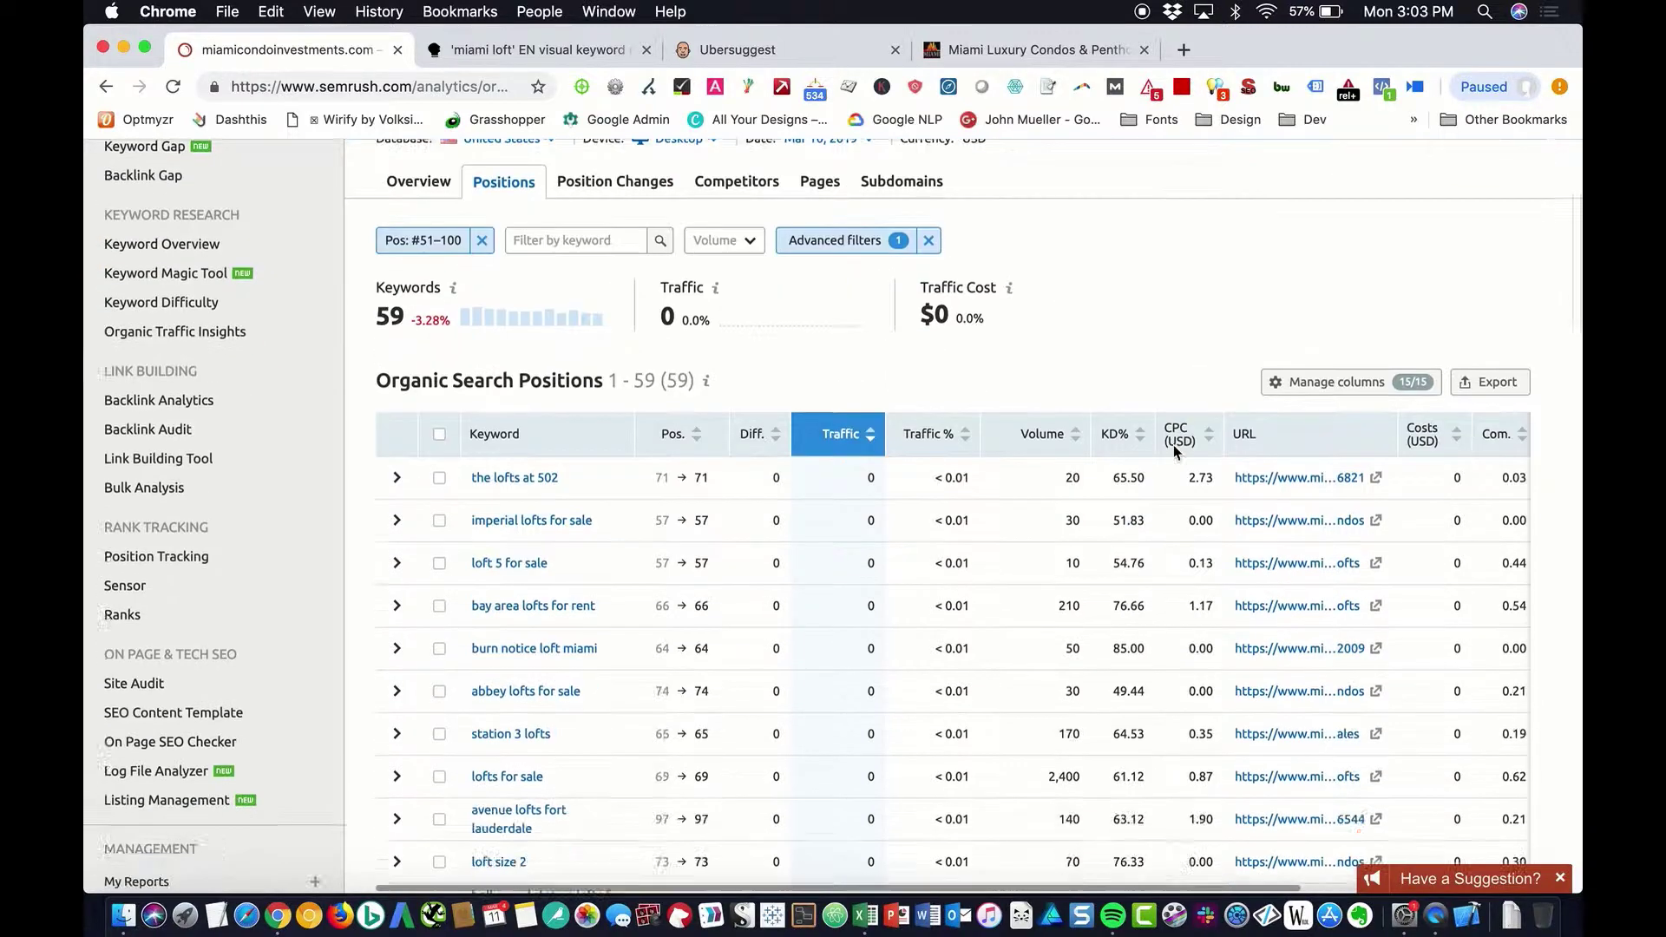
scroll(1128, 365, "up", 3)
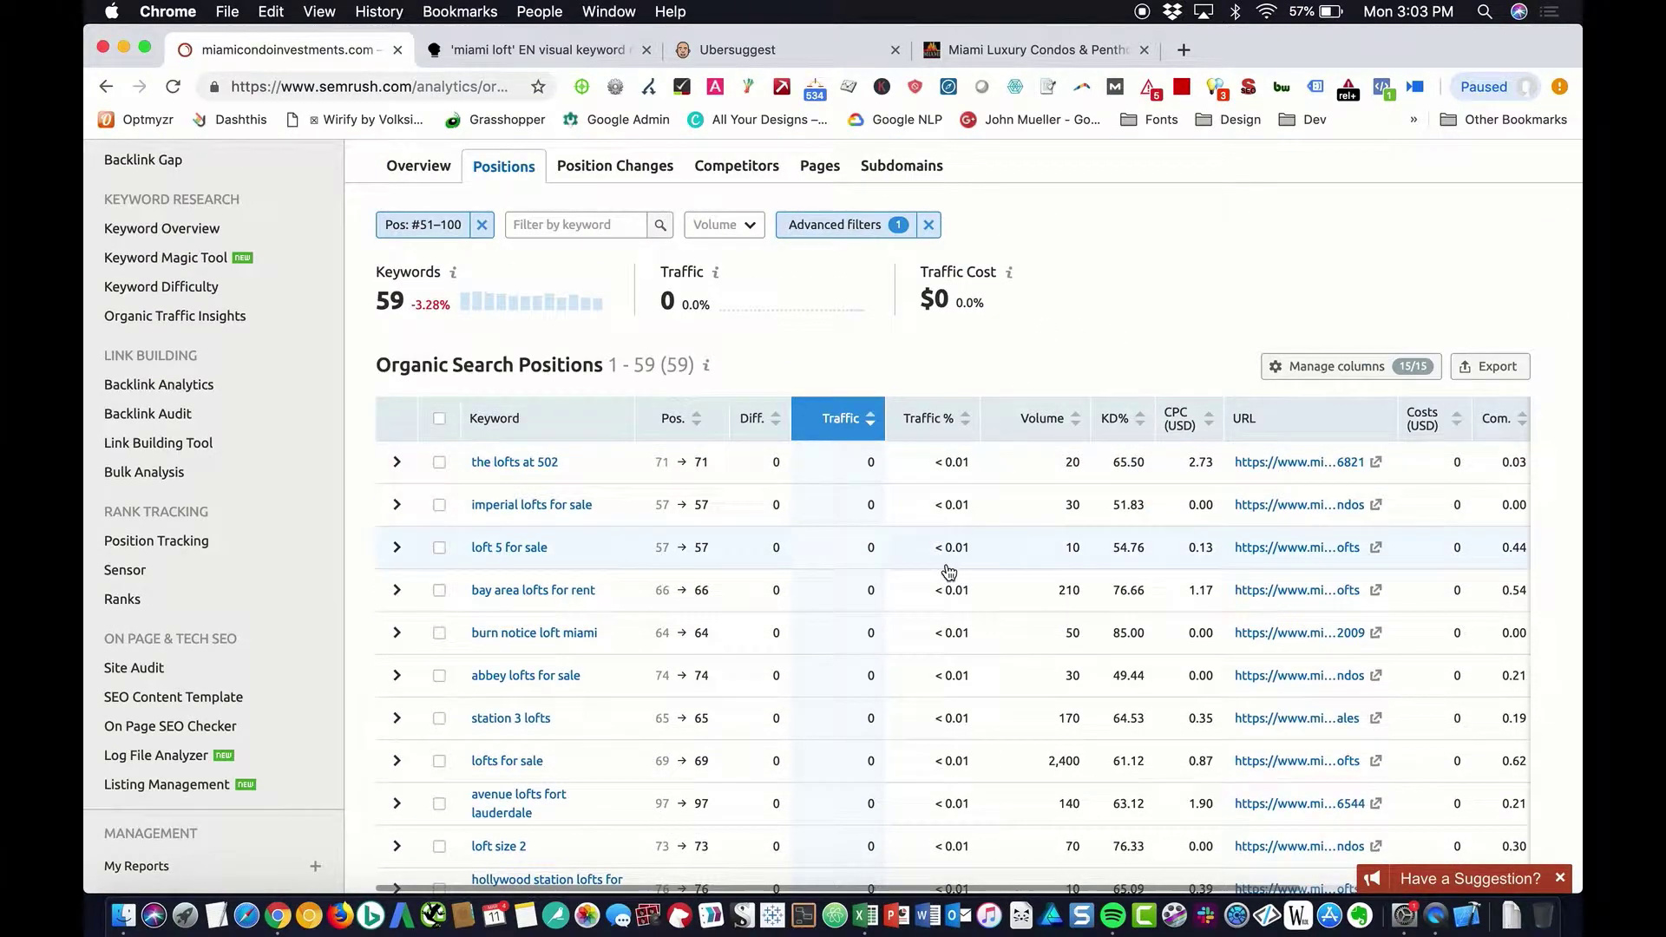
Look through the loft-related keywords ranking #51–100, checking their positions, volumes and keyword difficulty.
scroll(484, 647, "down", 3)
scroll(484, 646, "down", 5)
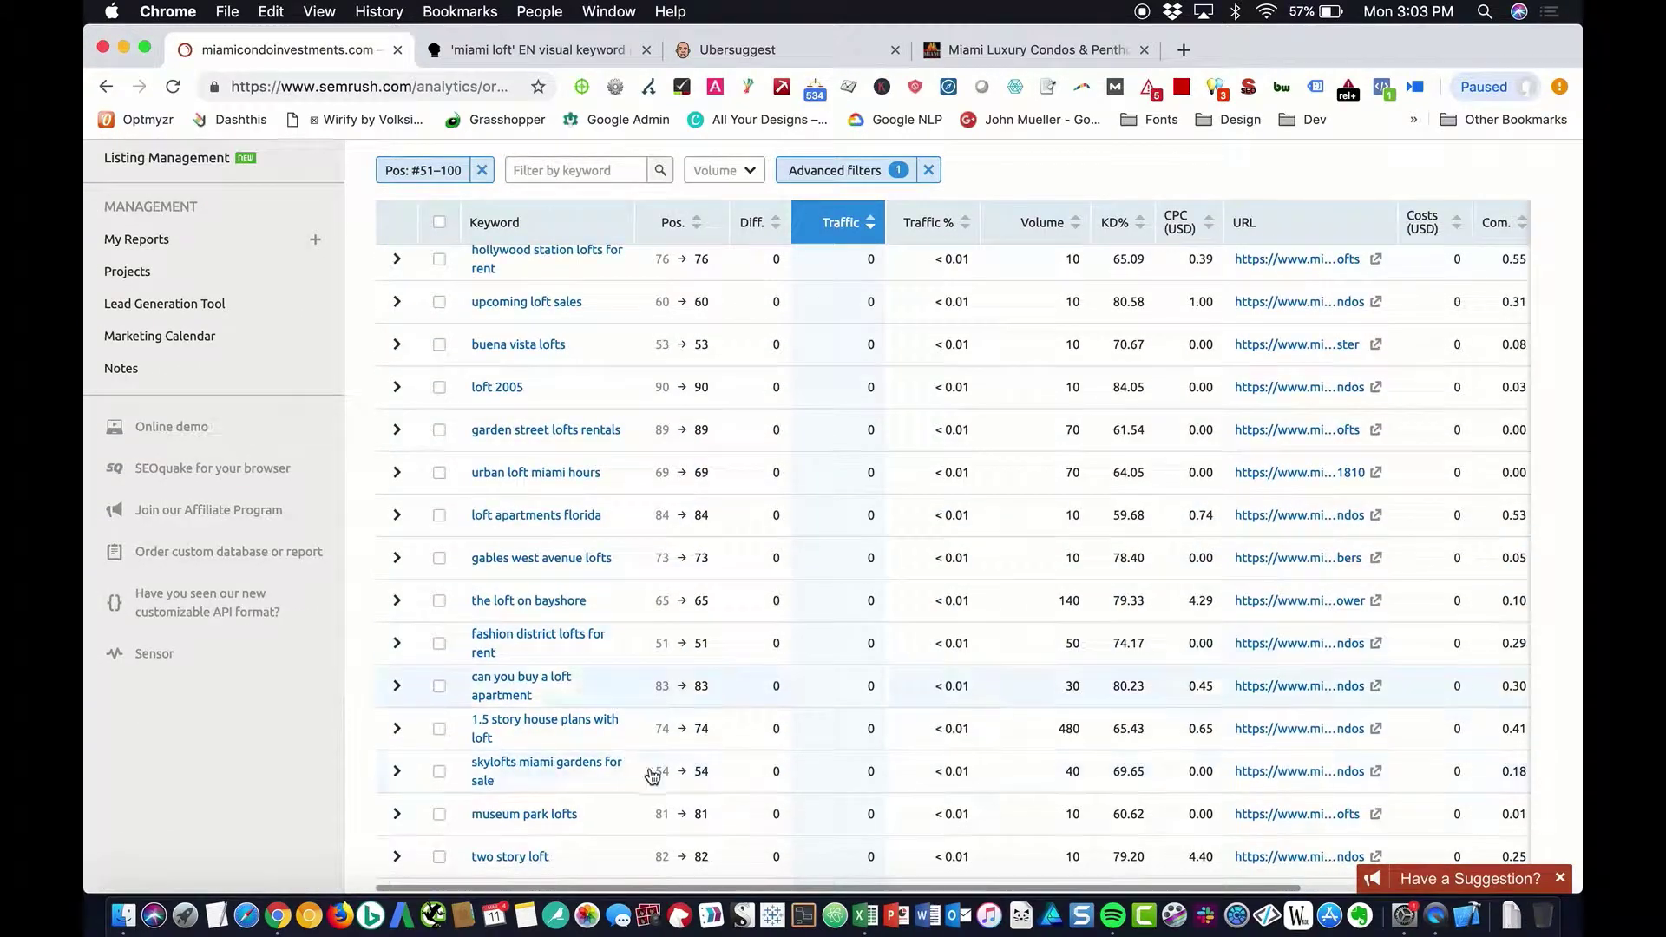
scroll(673, 760, "down", 5)
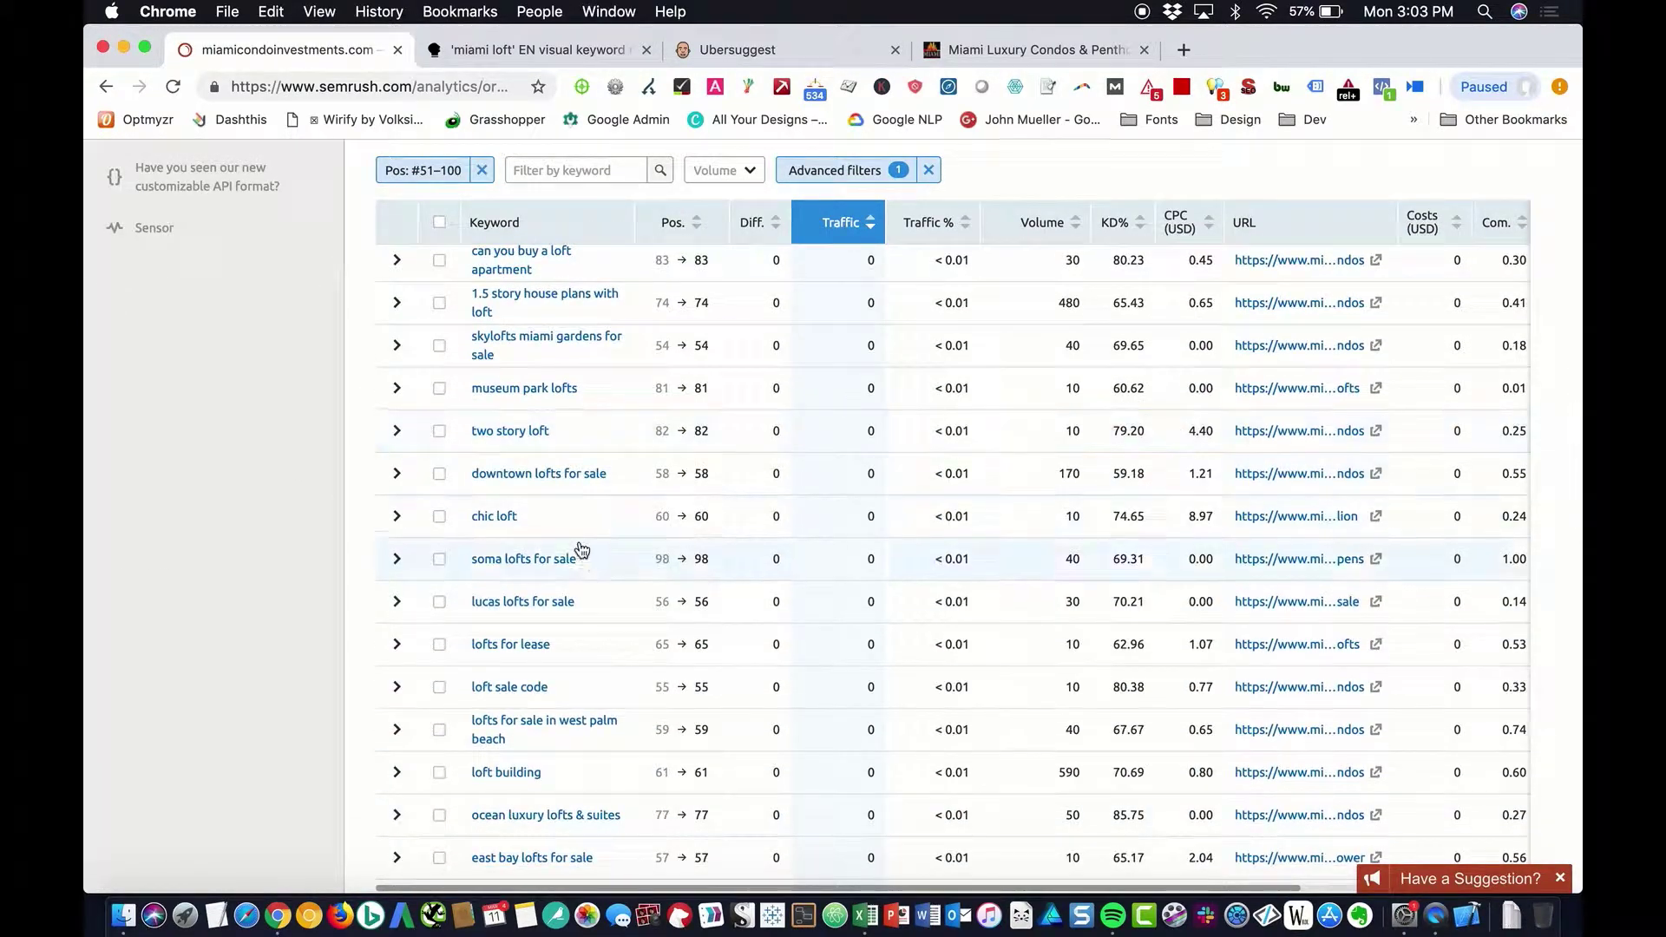
scroll(669, 717, "up", 12)
scroll(668, 719, "down", 15)
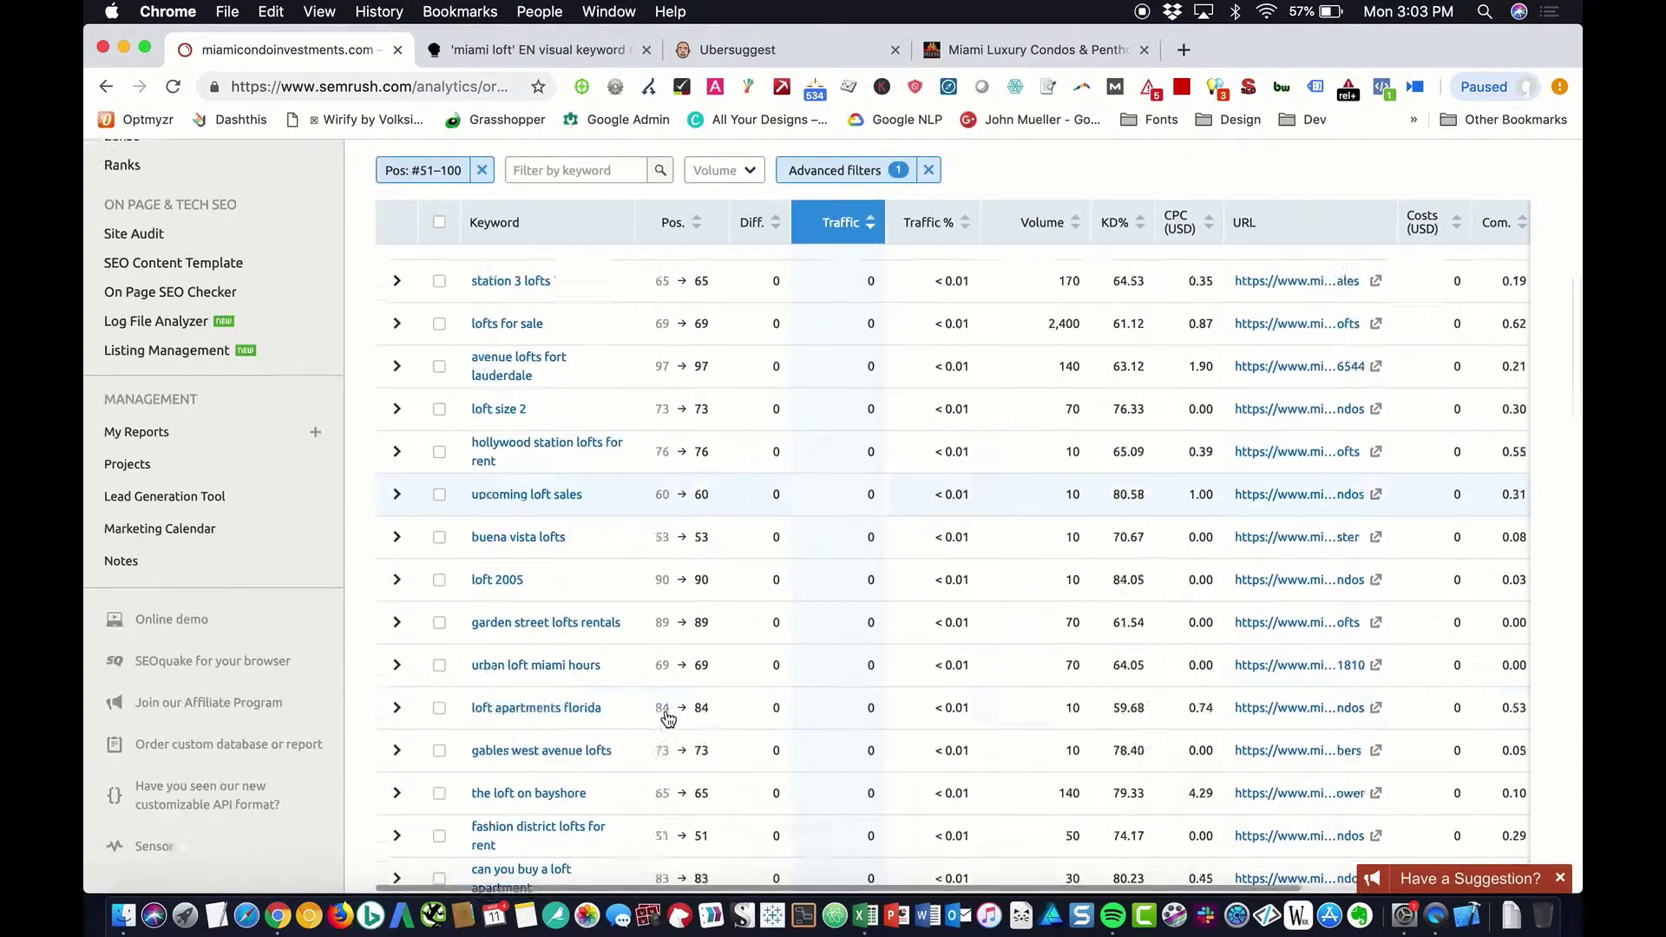
scroll(668, 718, "up", 15)
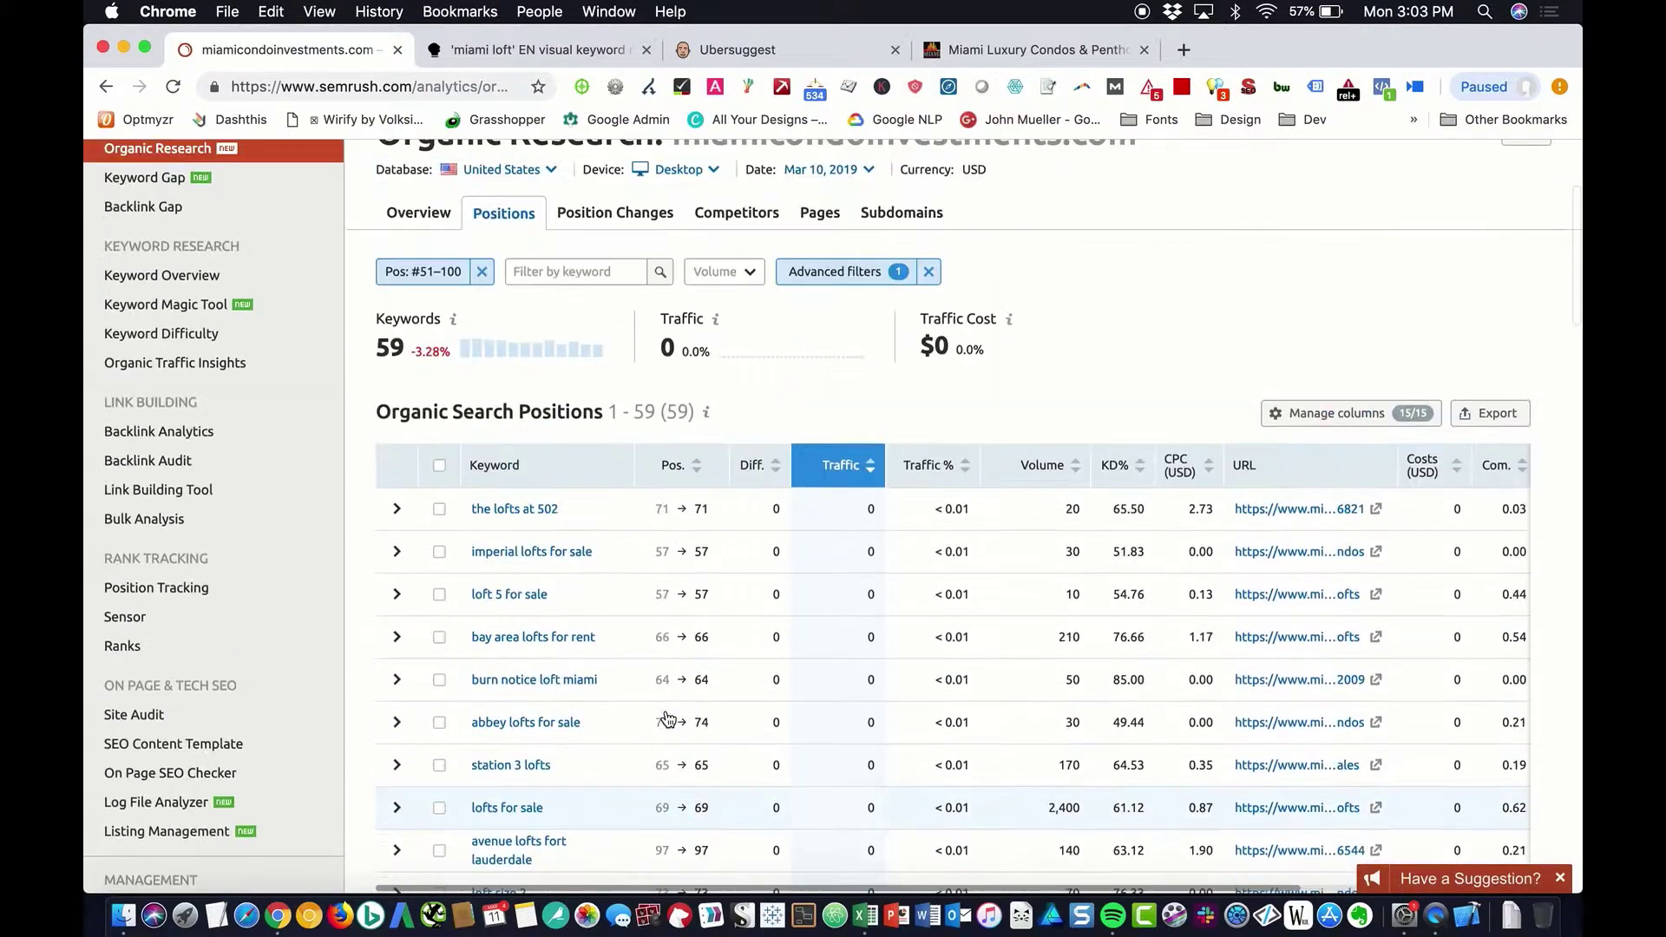
Add a second advanced filter condition that includes keywords containing 'what' and apply it alongside the loft condition.
left_click(817, 274)
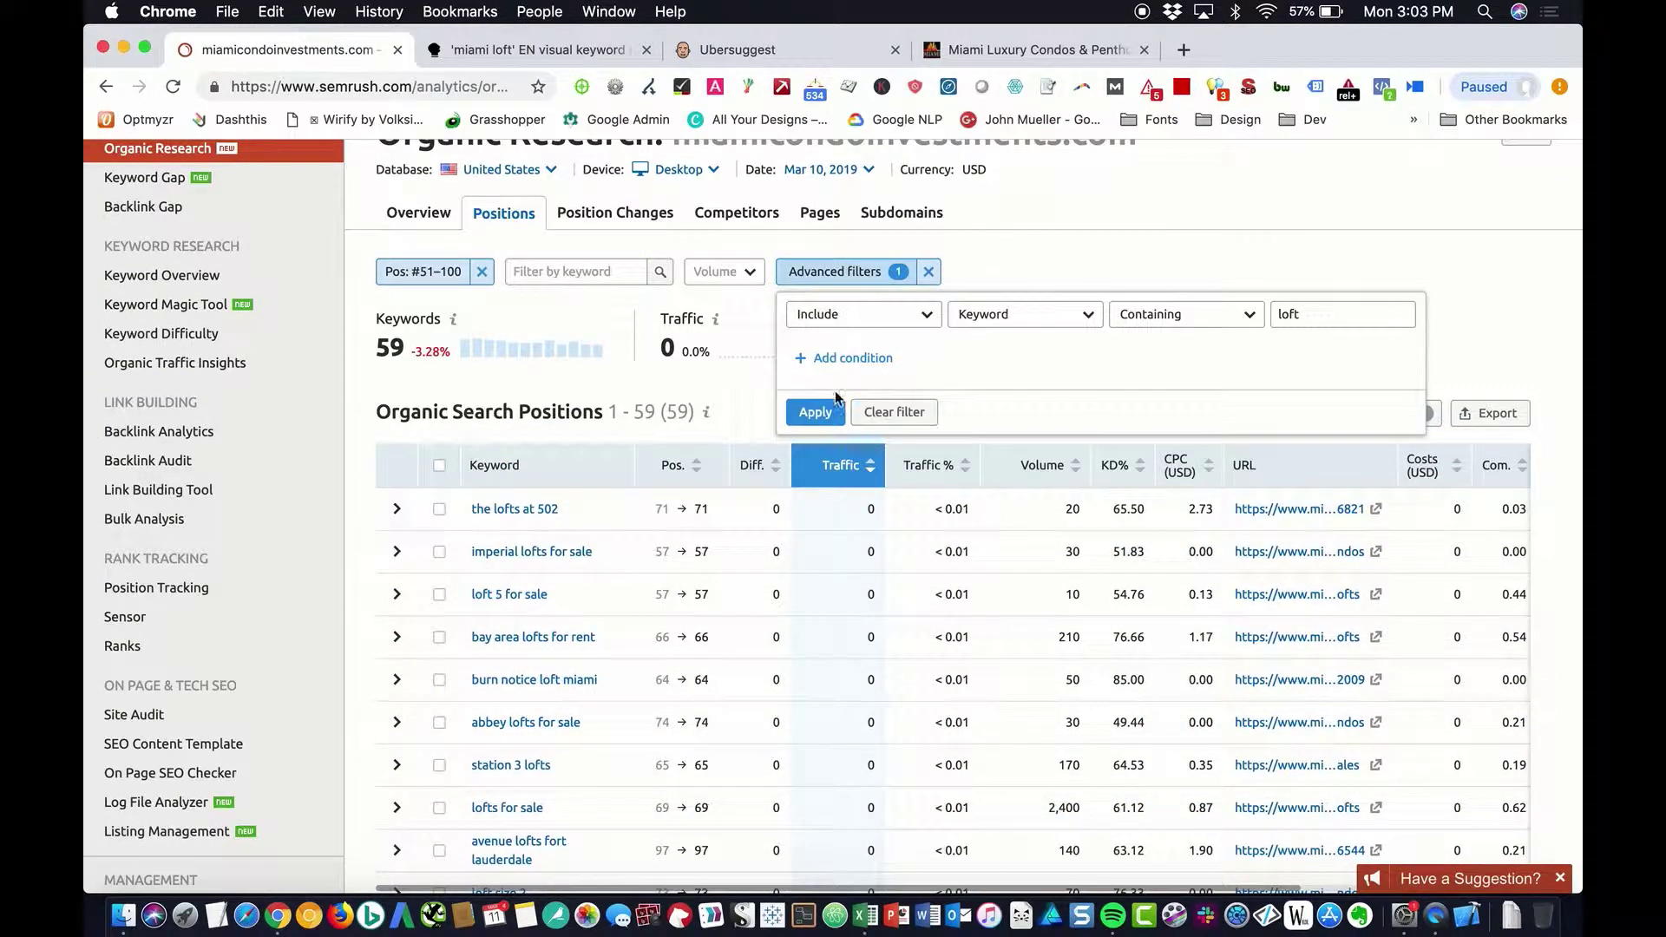
left_click(846, 358)
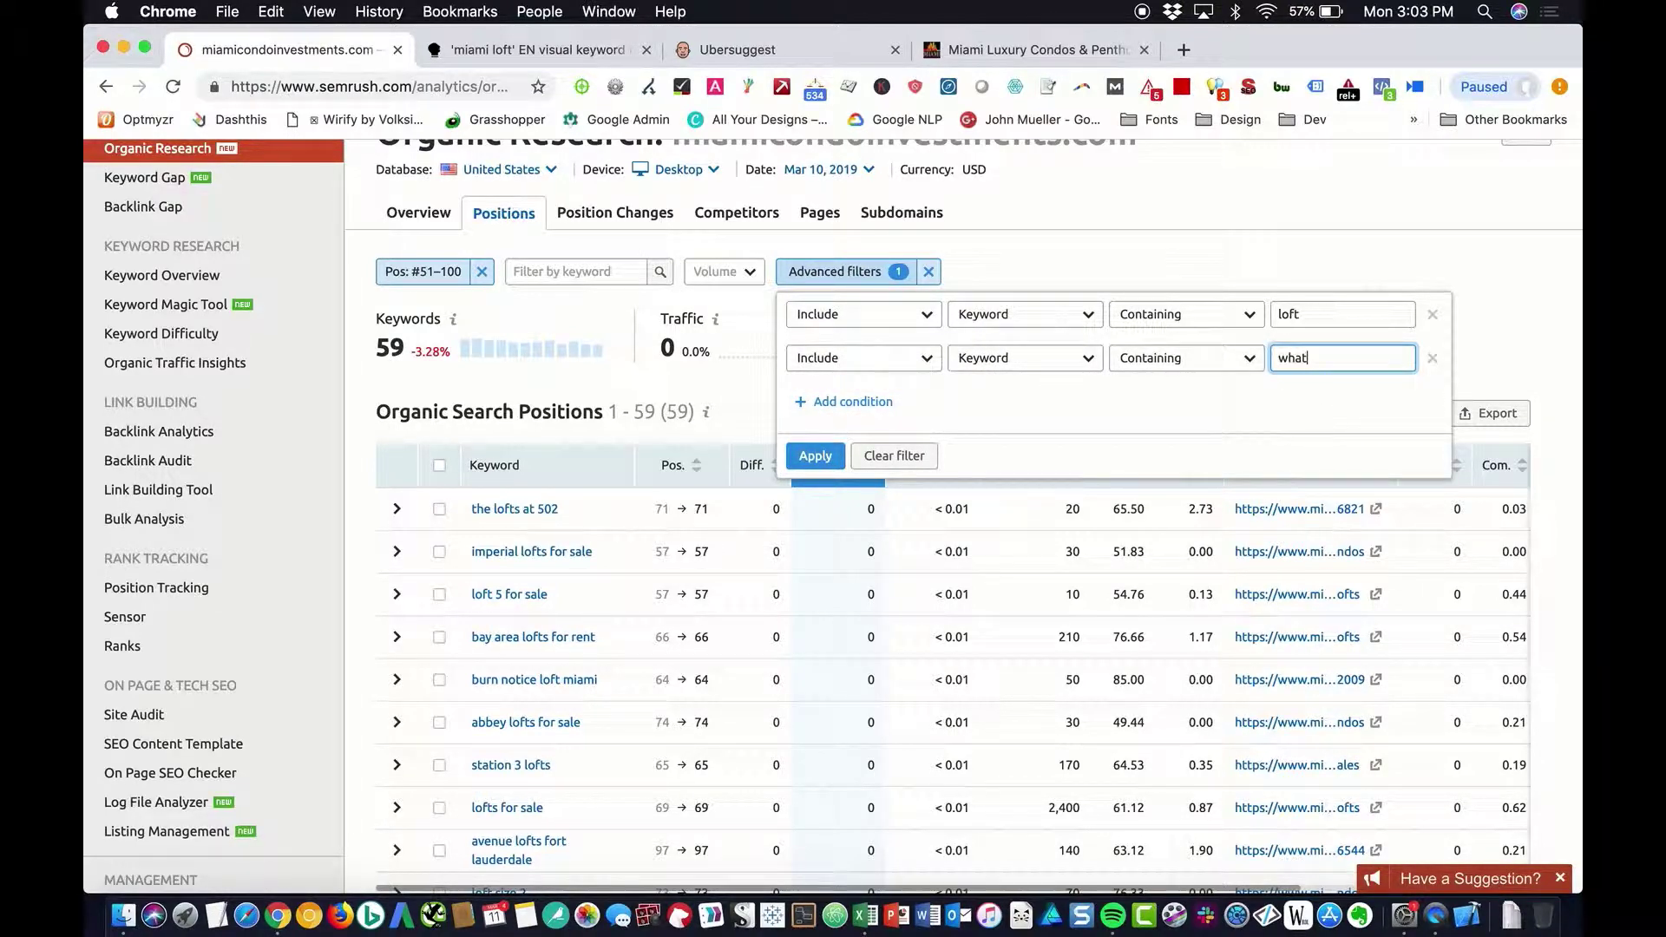
left_click(816, 457)
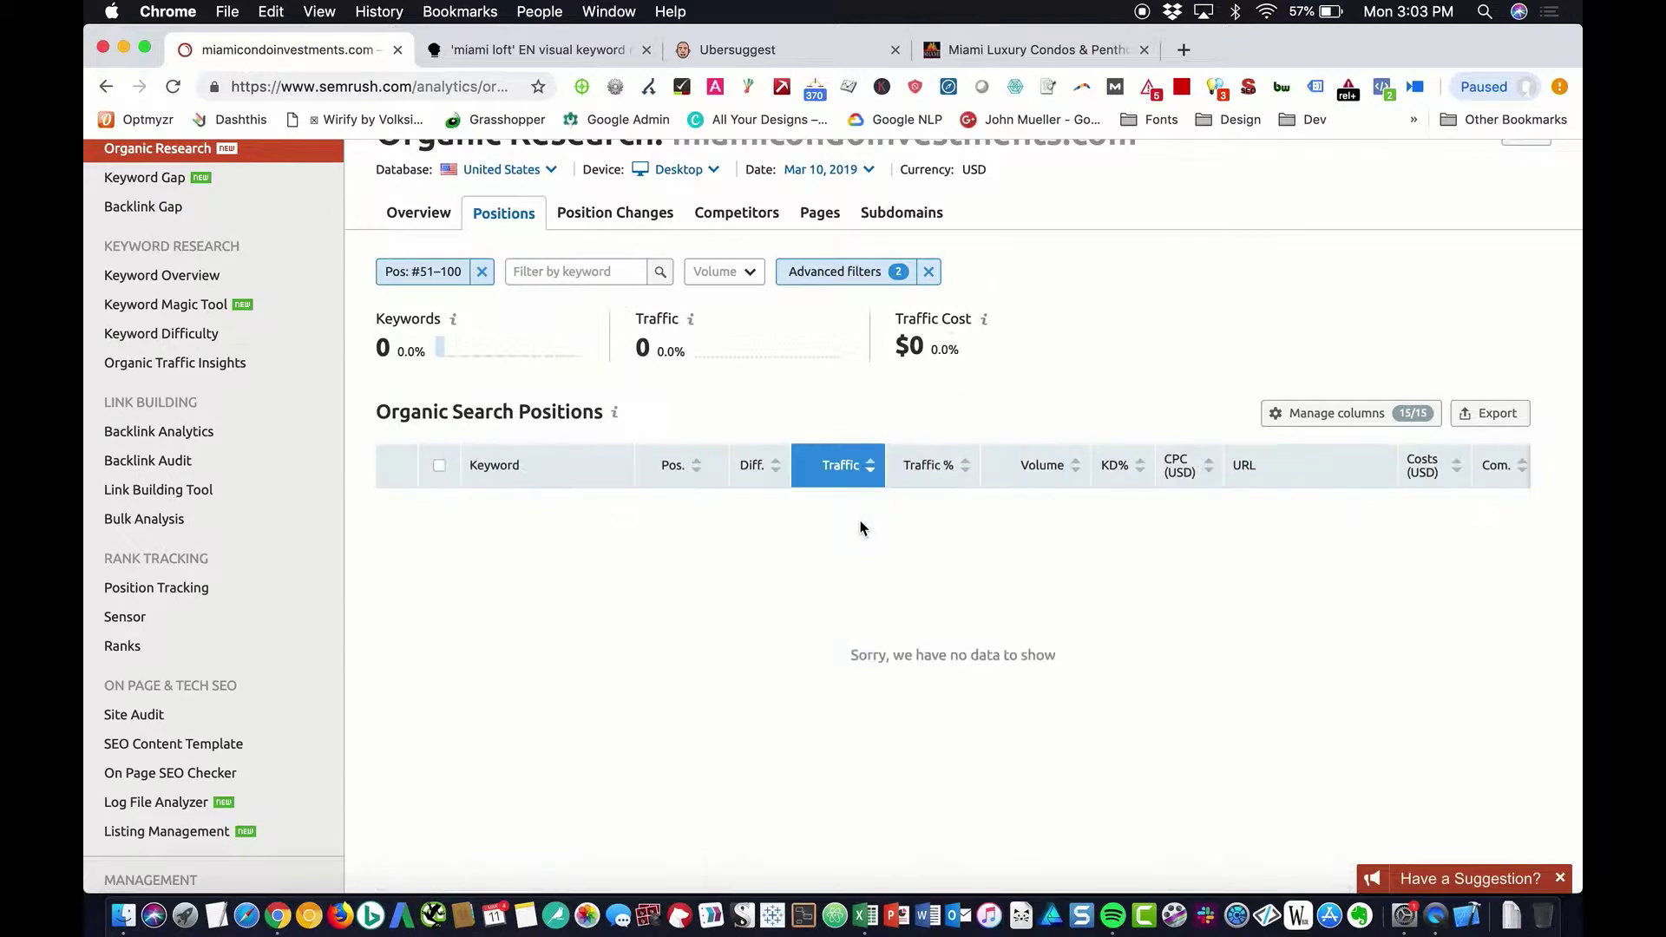
Remove the 'loft' condition from the advanced filters and apply only the condition for keywords containing 'what'.
left_click(859, 272)
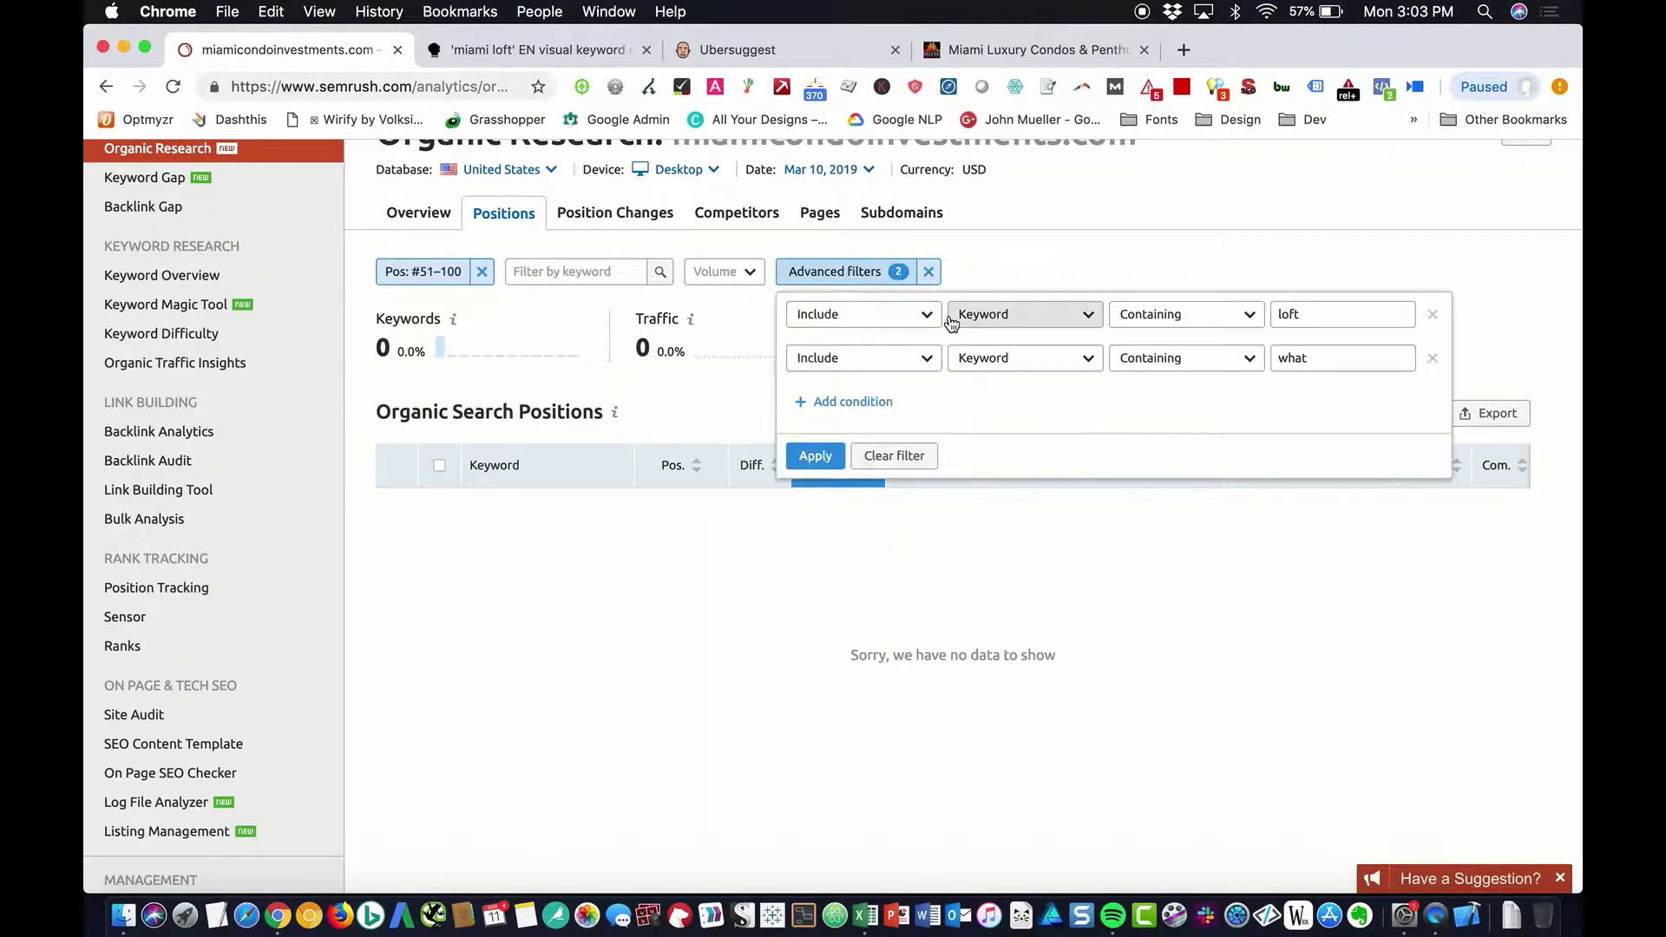
left_click(1431, 317)
left_click(812, 413)
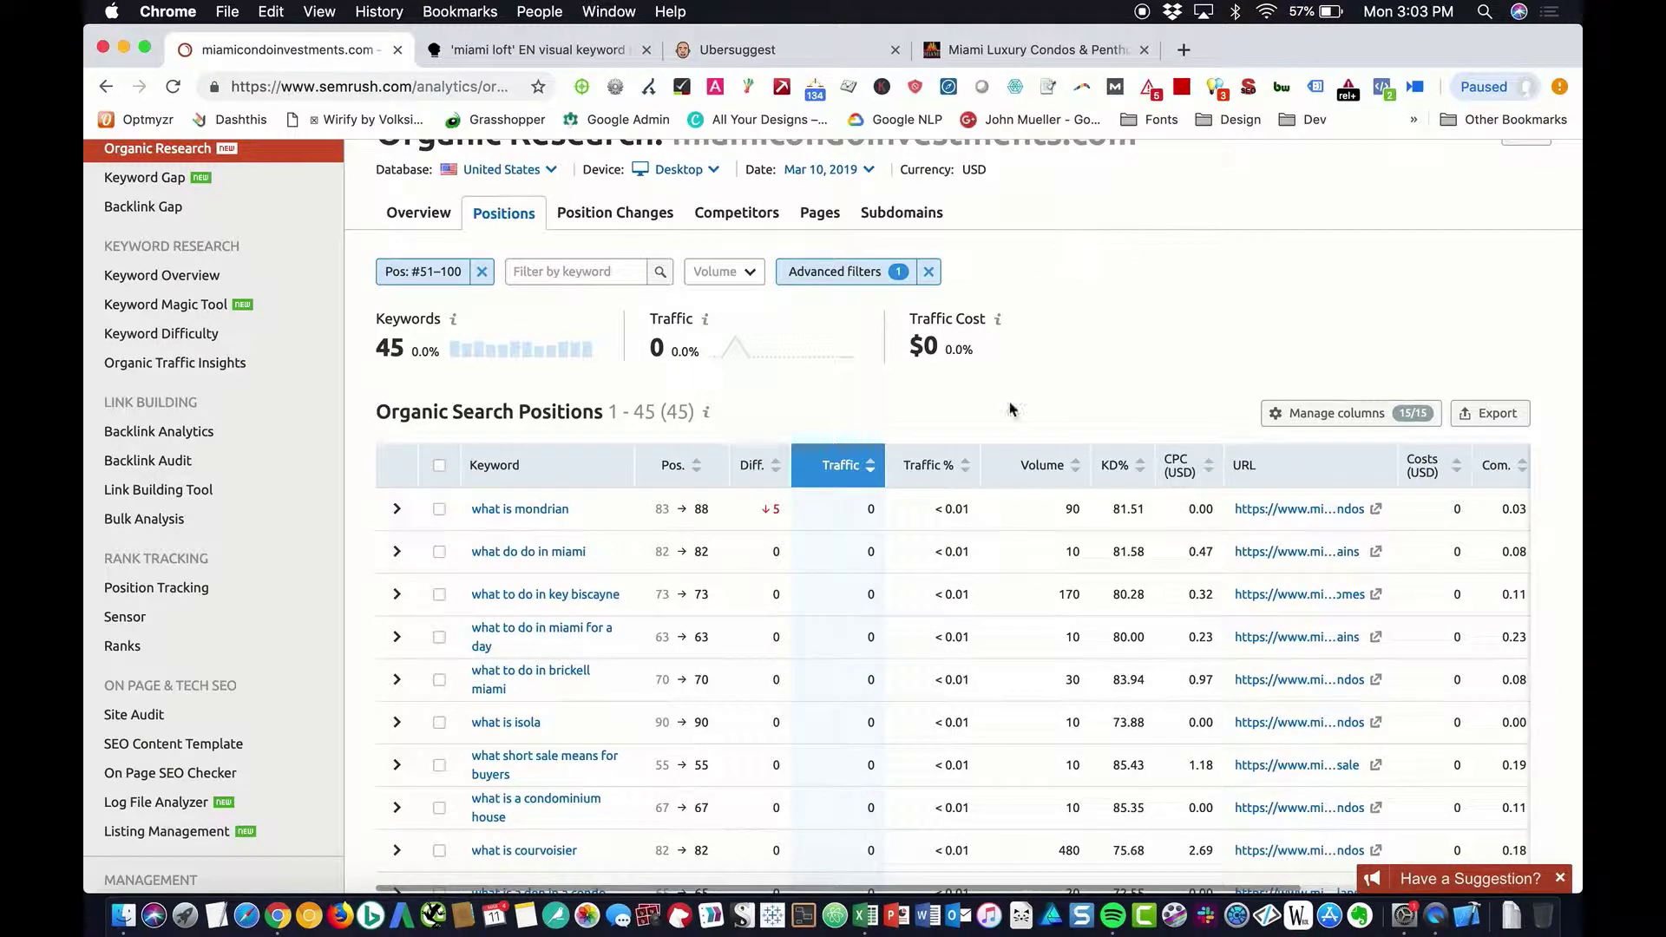
Select the keywords 'what to do in brickell miami', 'what short sale means for buyers' and 'what is a condominium house'.
scroll(1006, 773, "down", 4)
scroll(1011, 775, "up", 3)
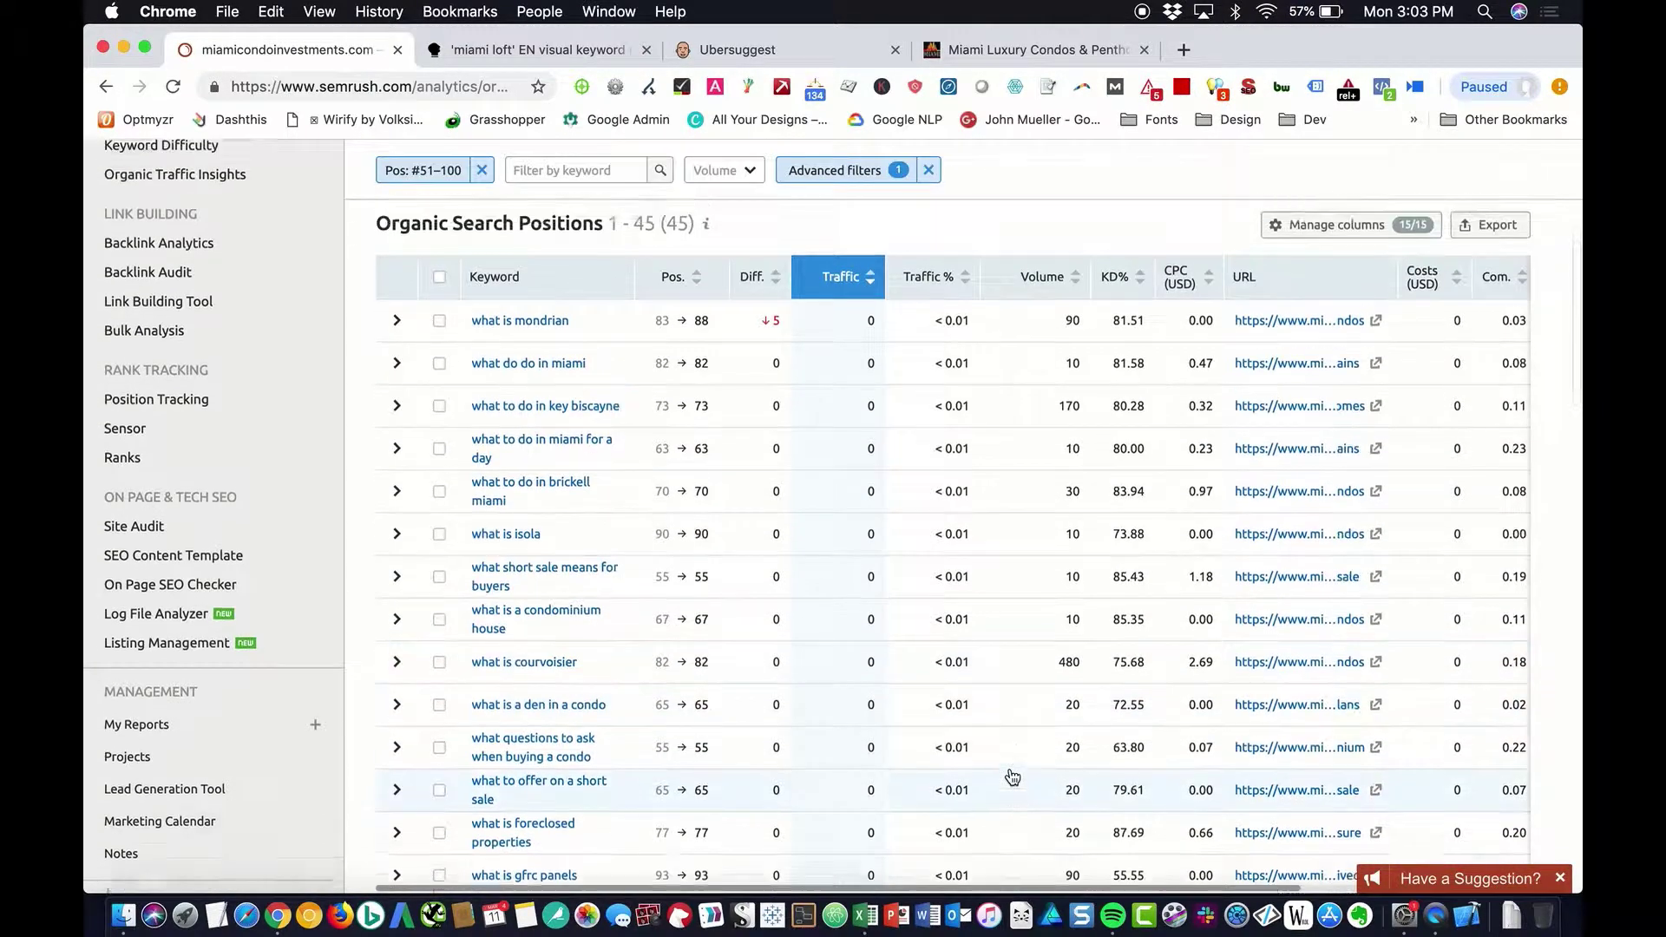
scroll(633, 694, "down", 3)
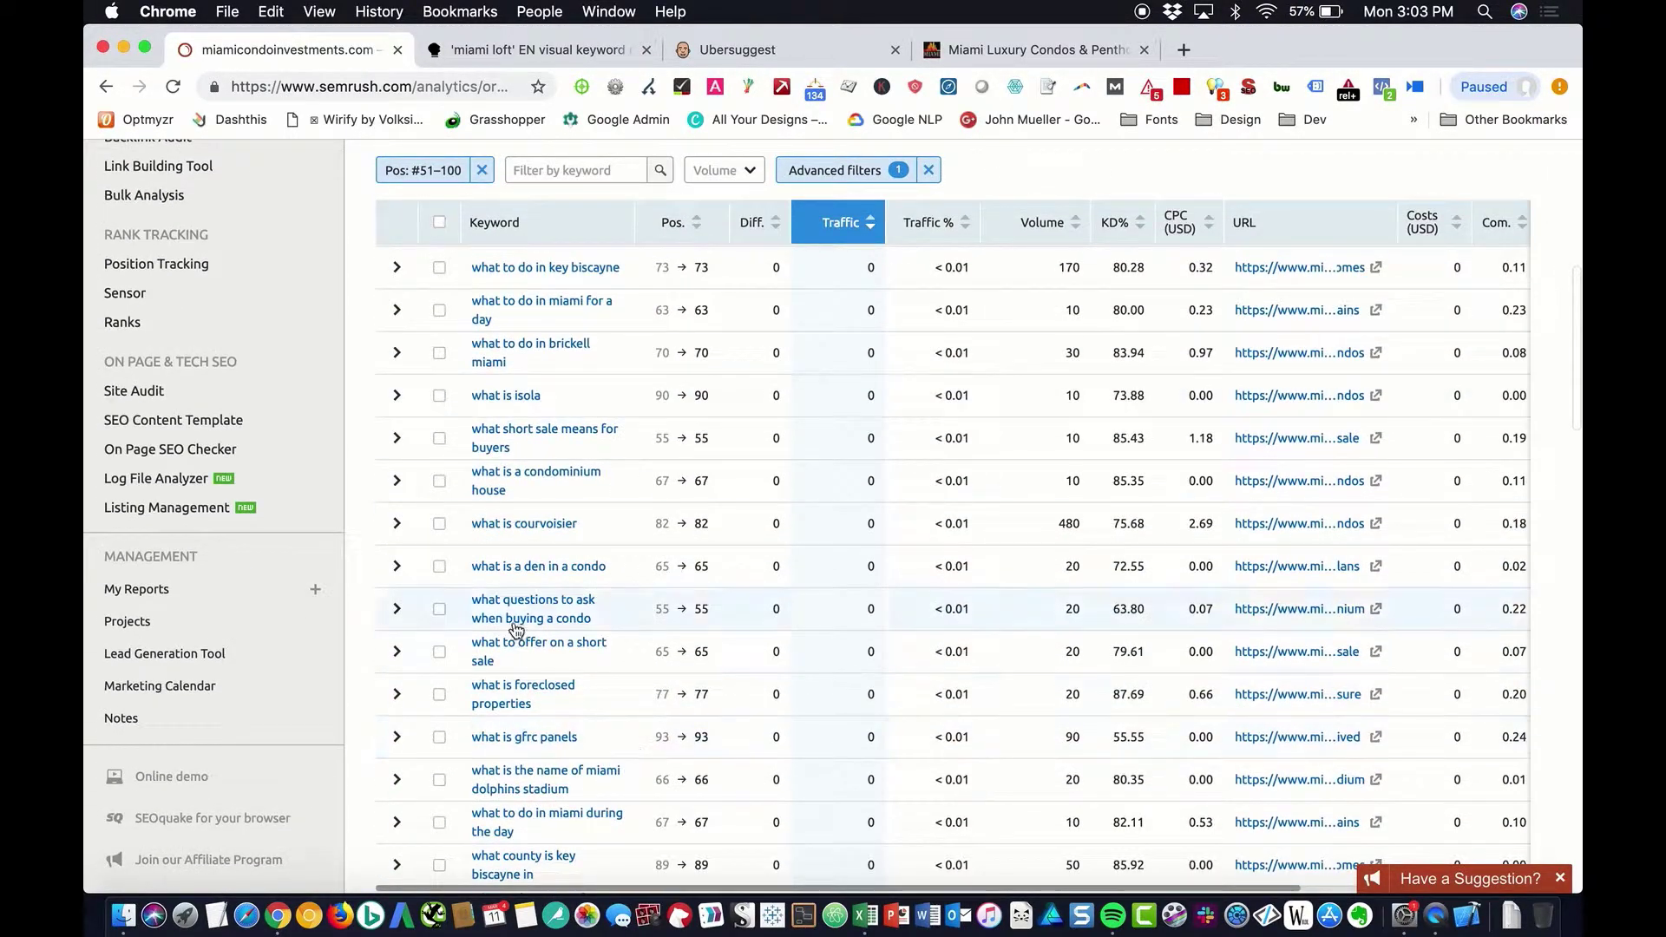
scroll(669, 532, "up", 4)
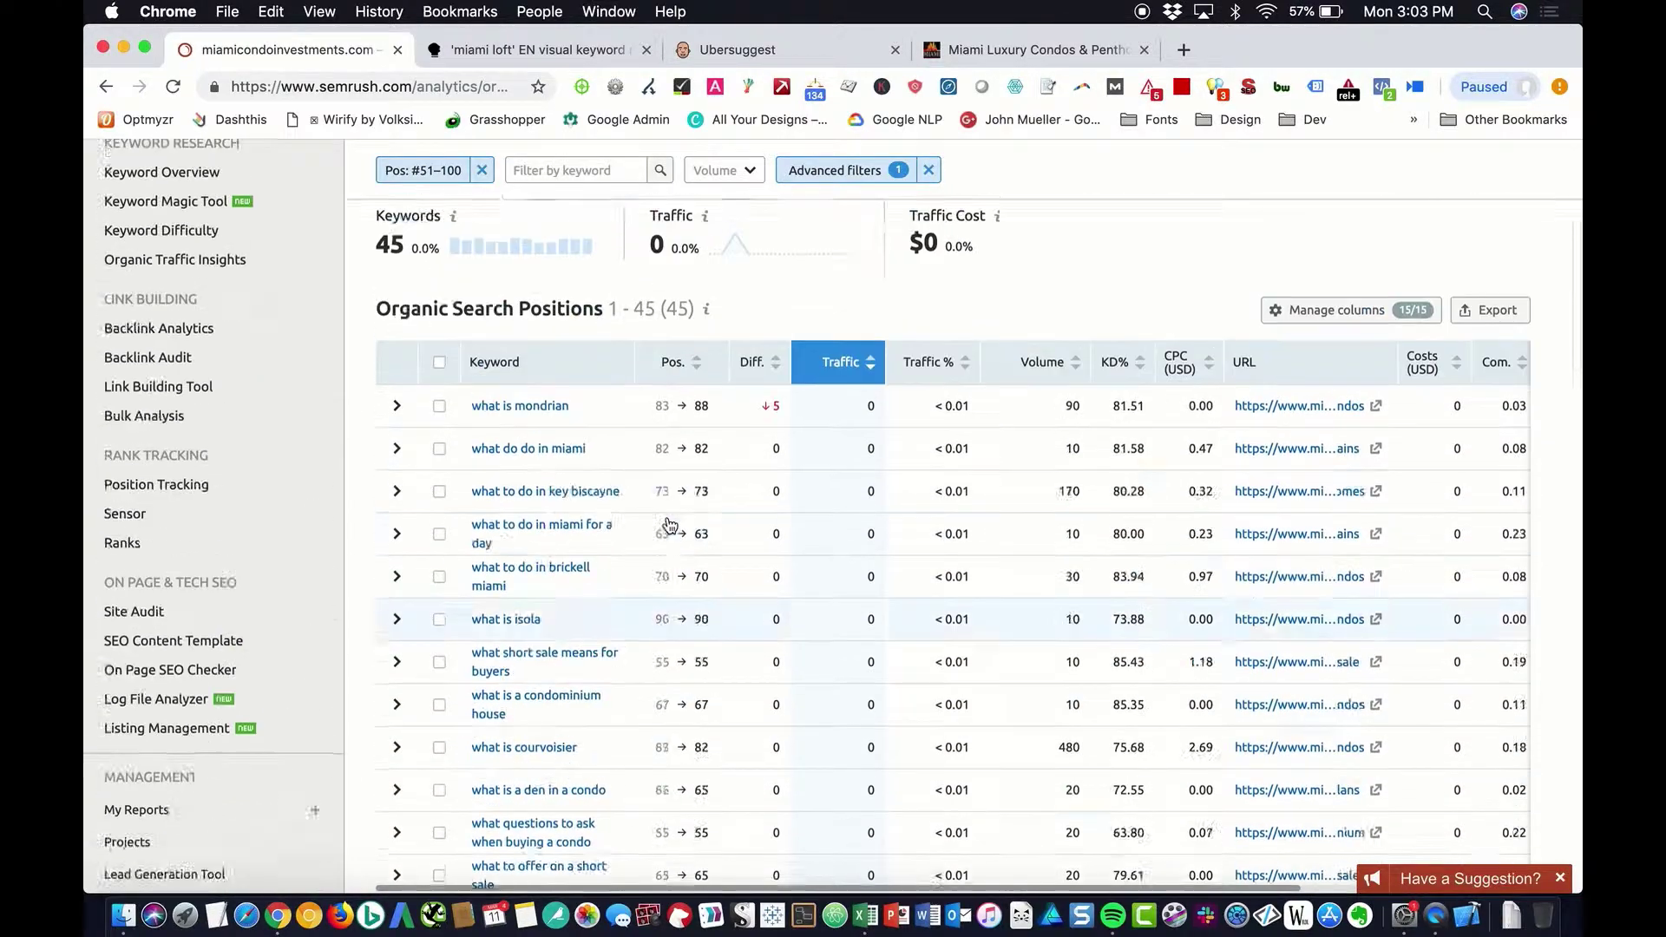
scroll(483, 772, "down", 2)
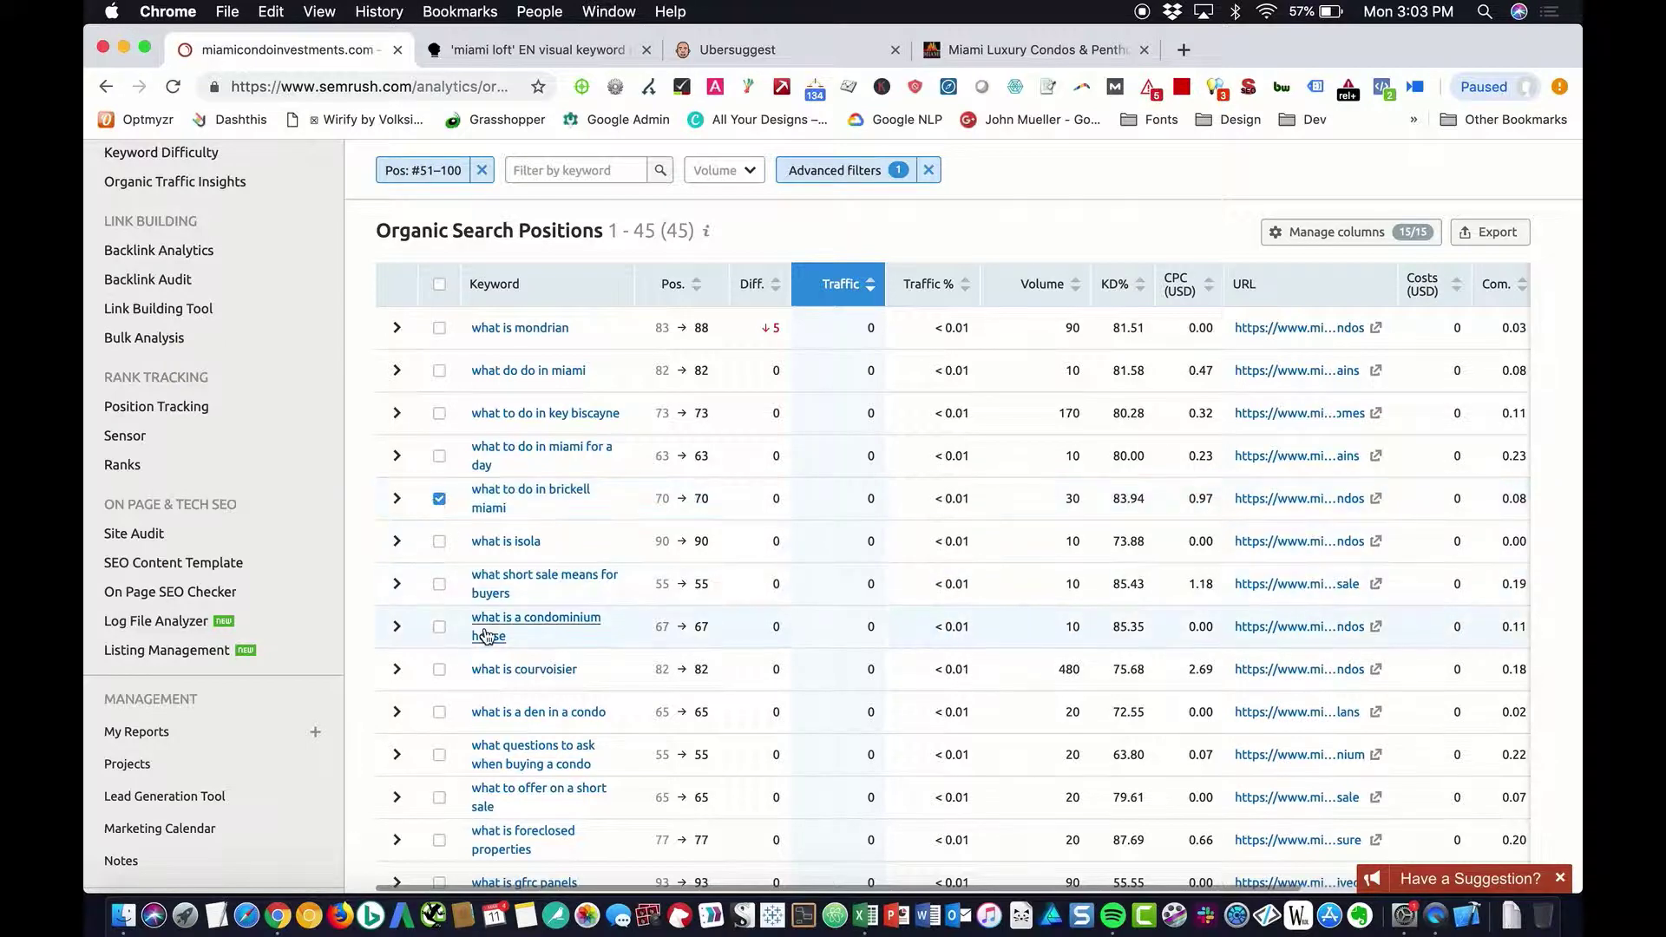
scroll(483, 633, "down", 2)
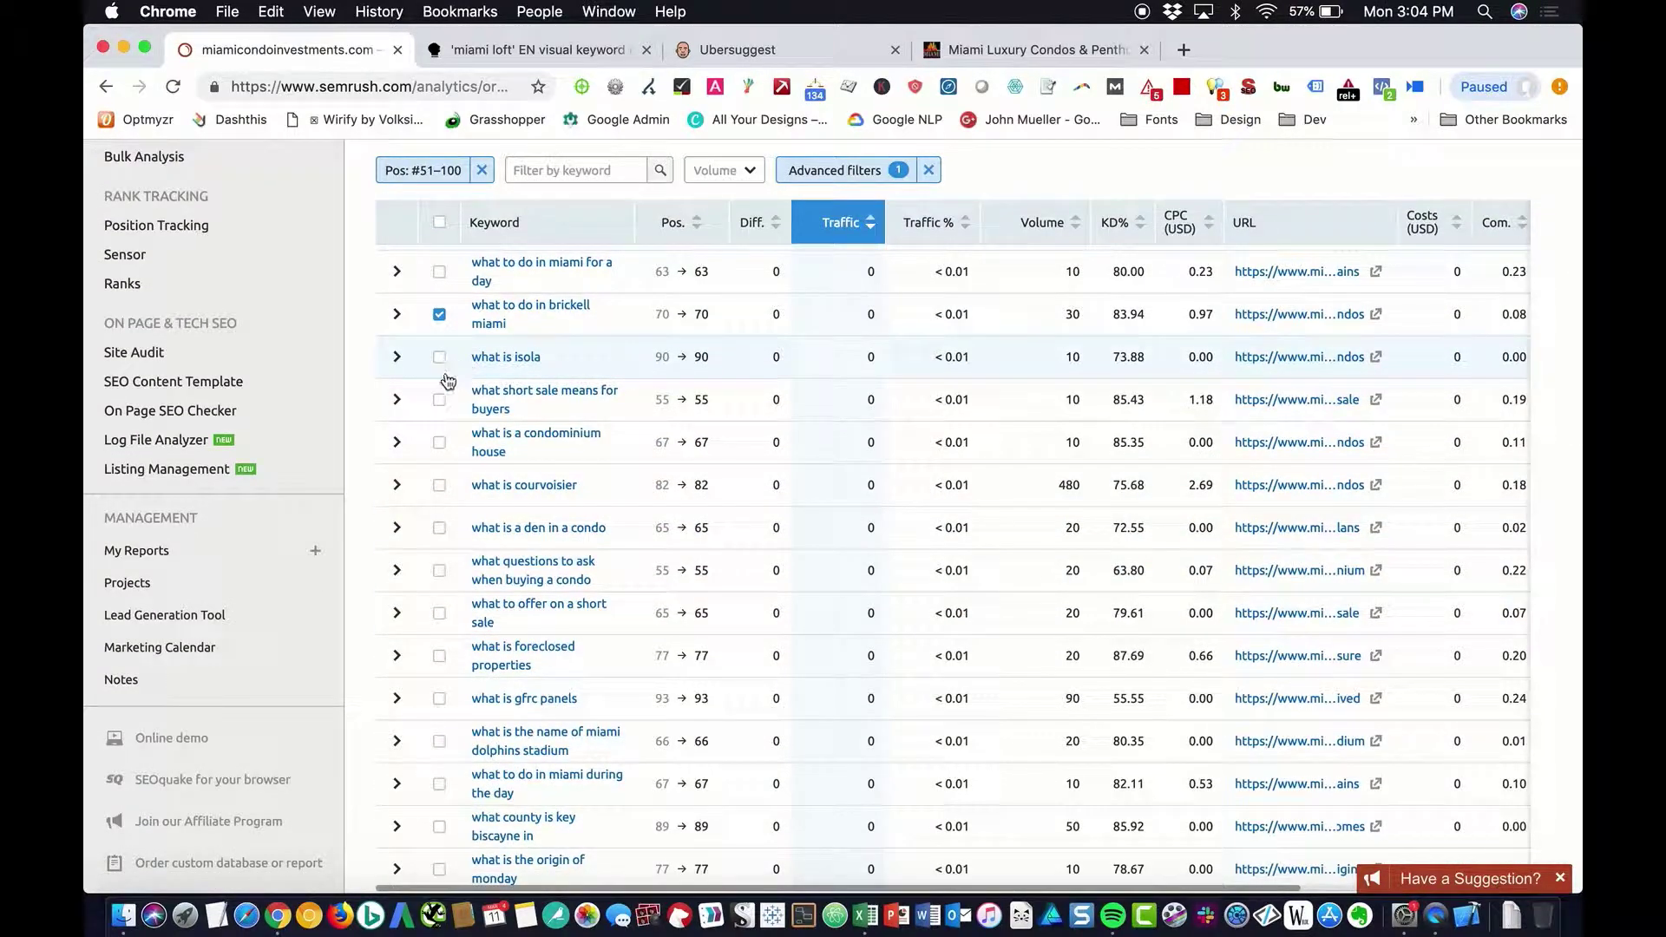
left_click(439, 400)
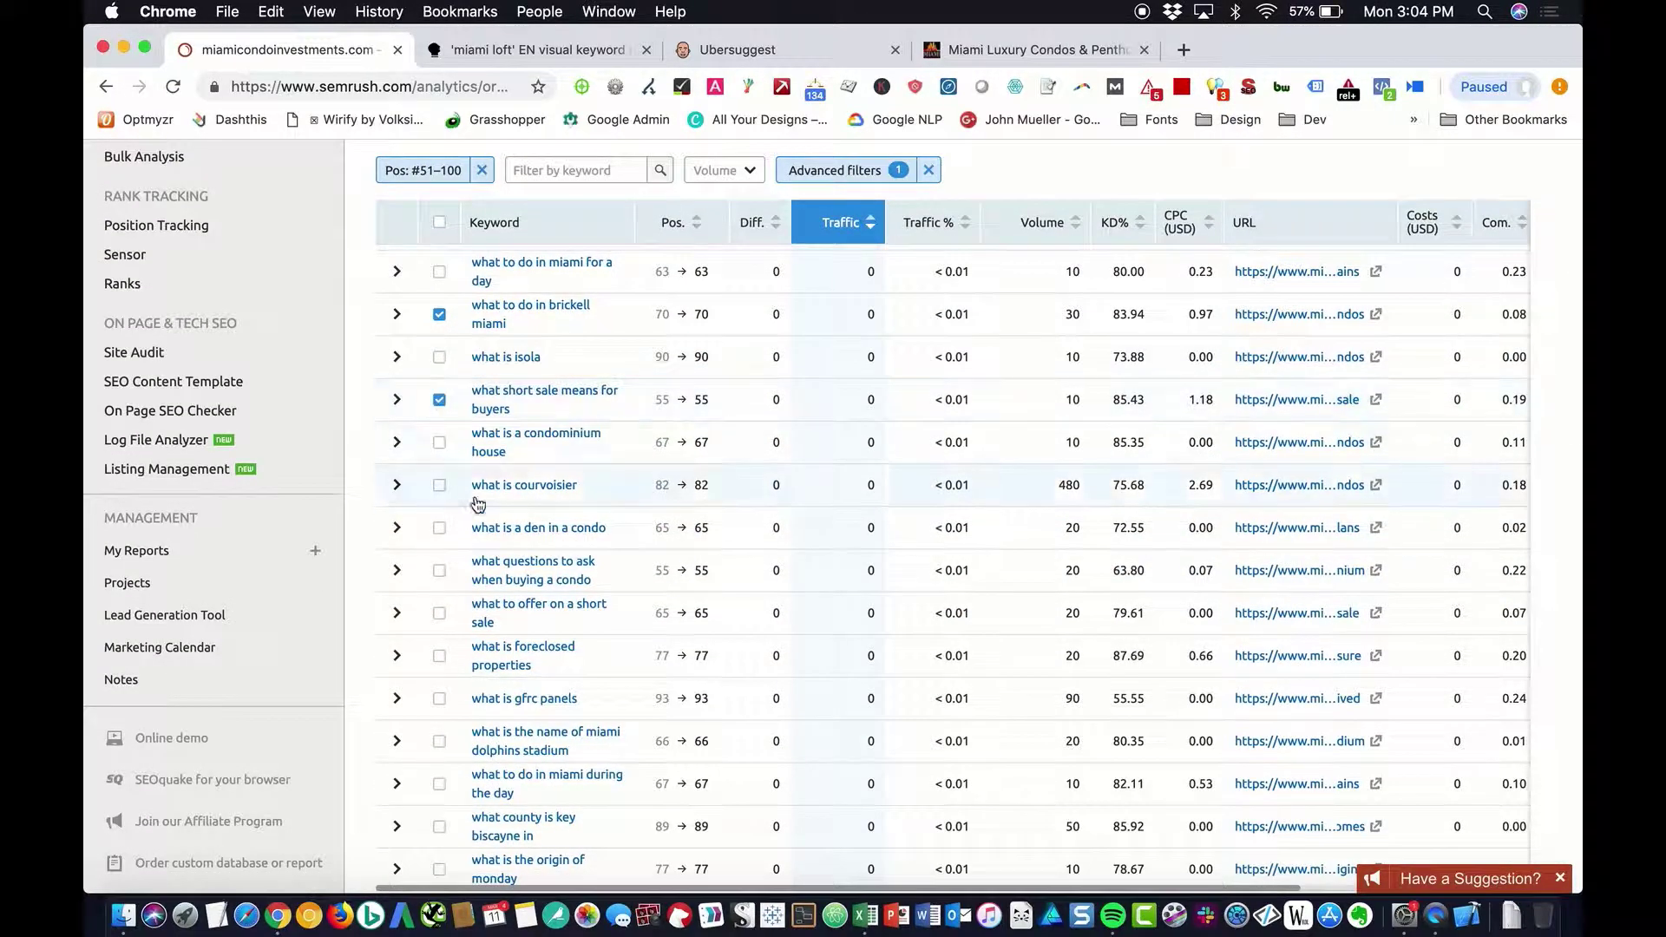
left_click(440, 455)
left_click(442, 456)
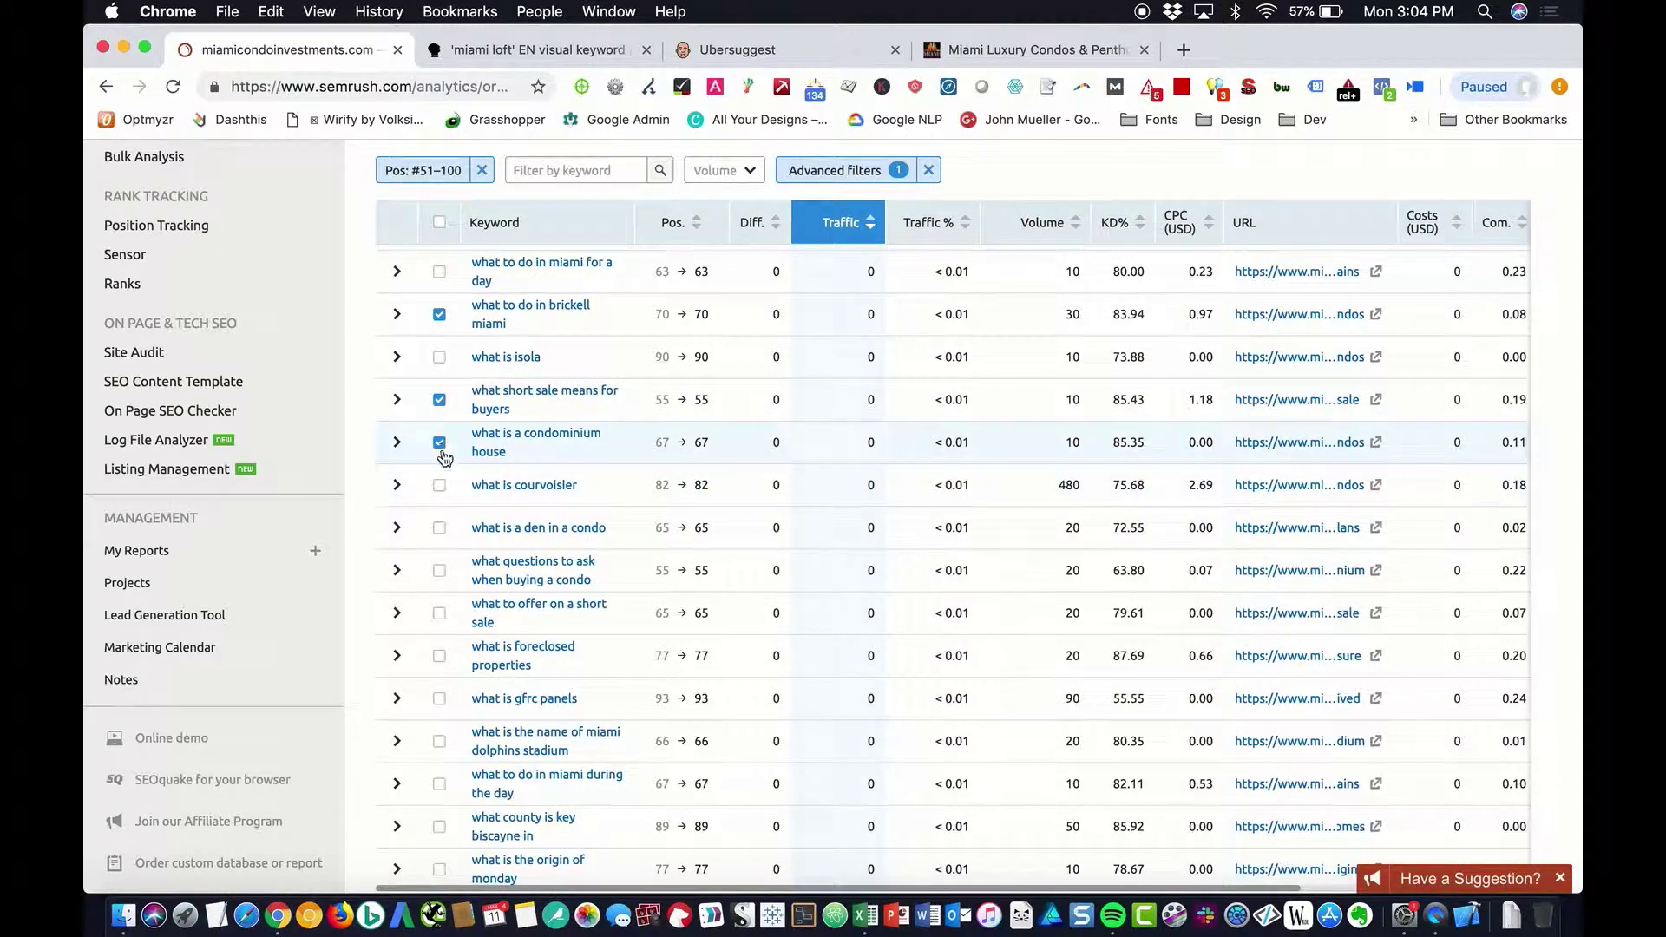
Look through the rest of the 'what' keywords to the end of the positions list and back.
scroll(452, 607, "down", 6)
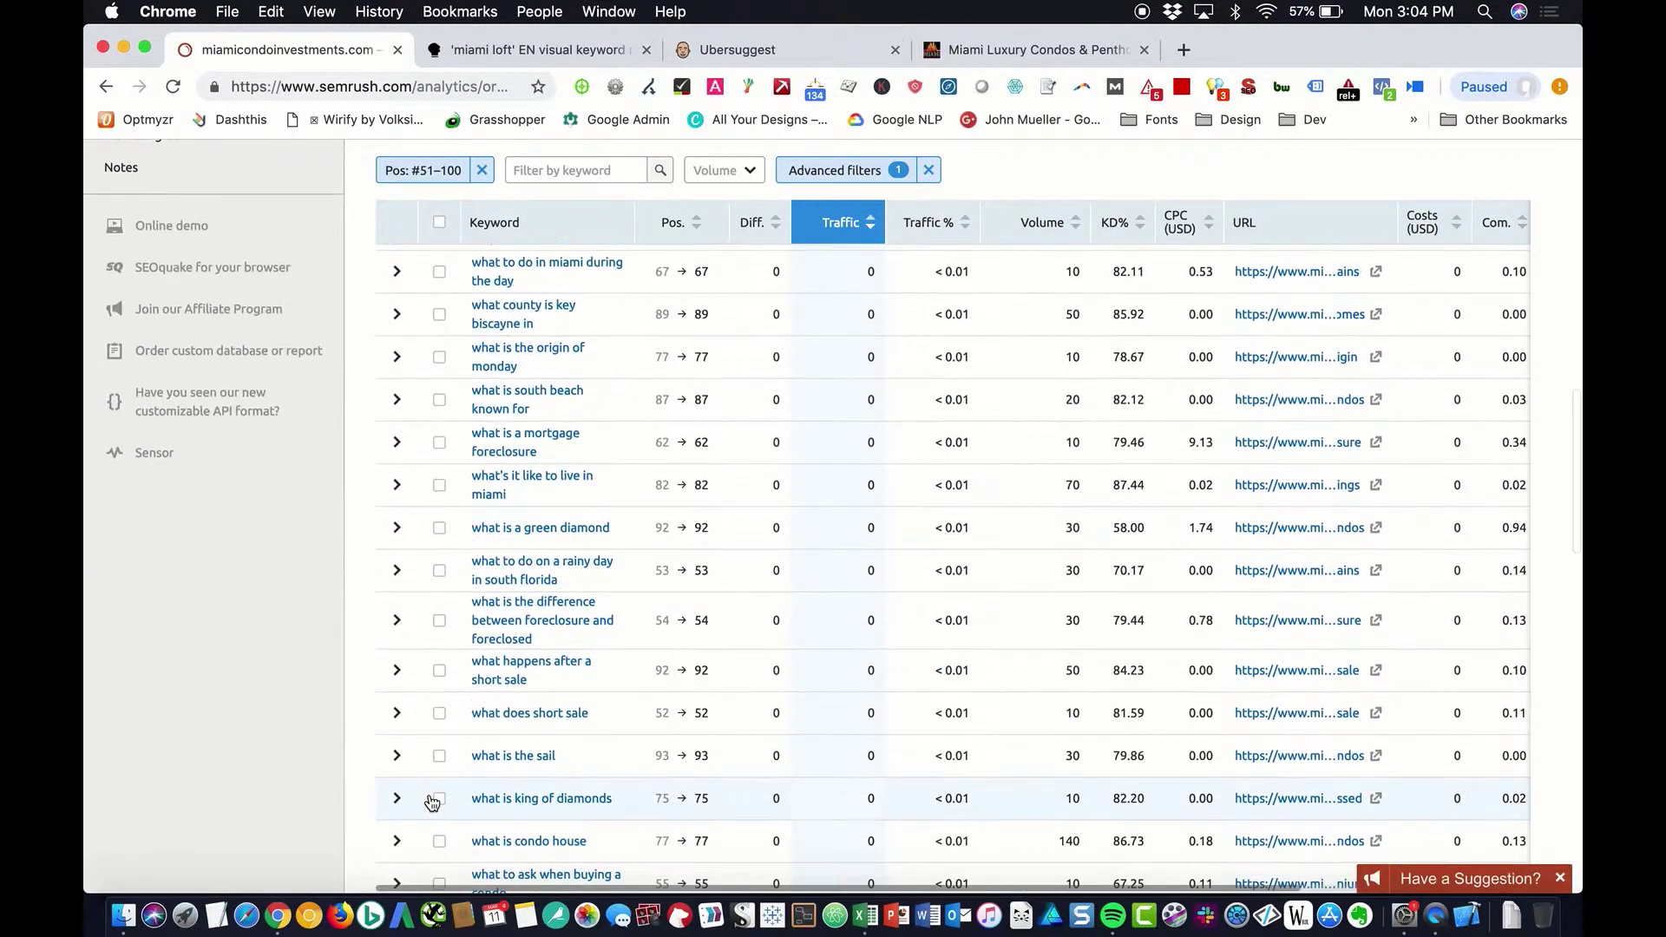
scroll(432, 802, "down", 15)
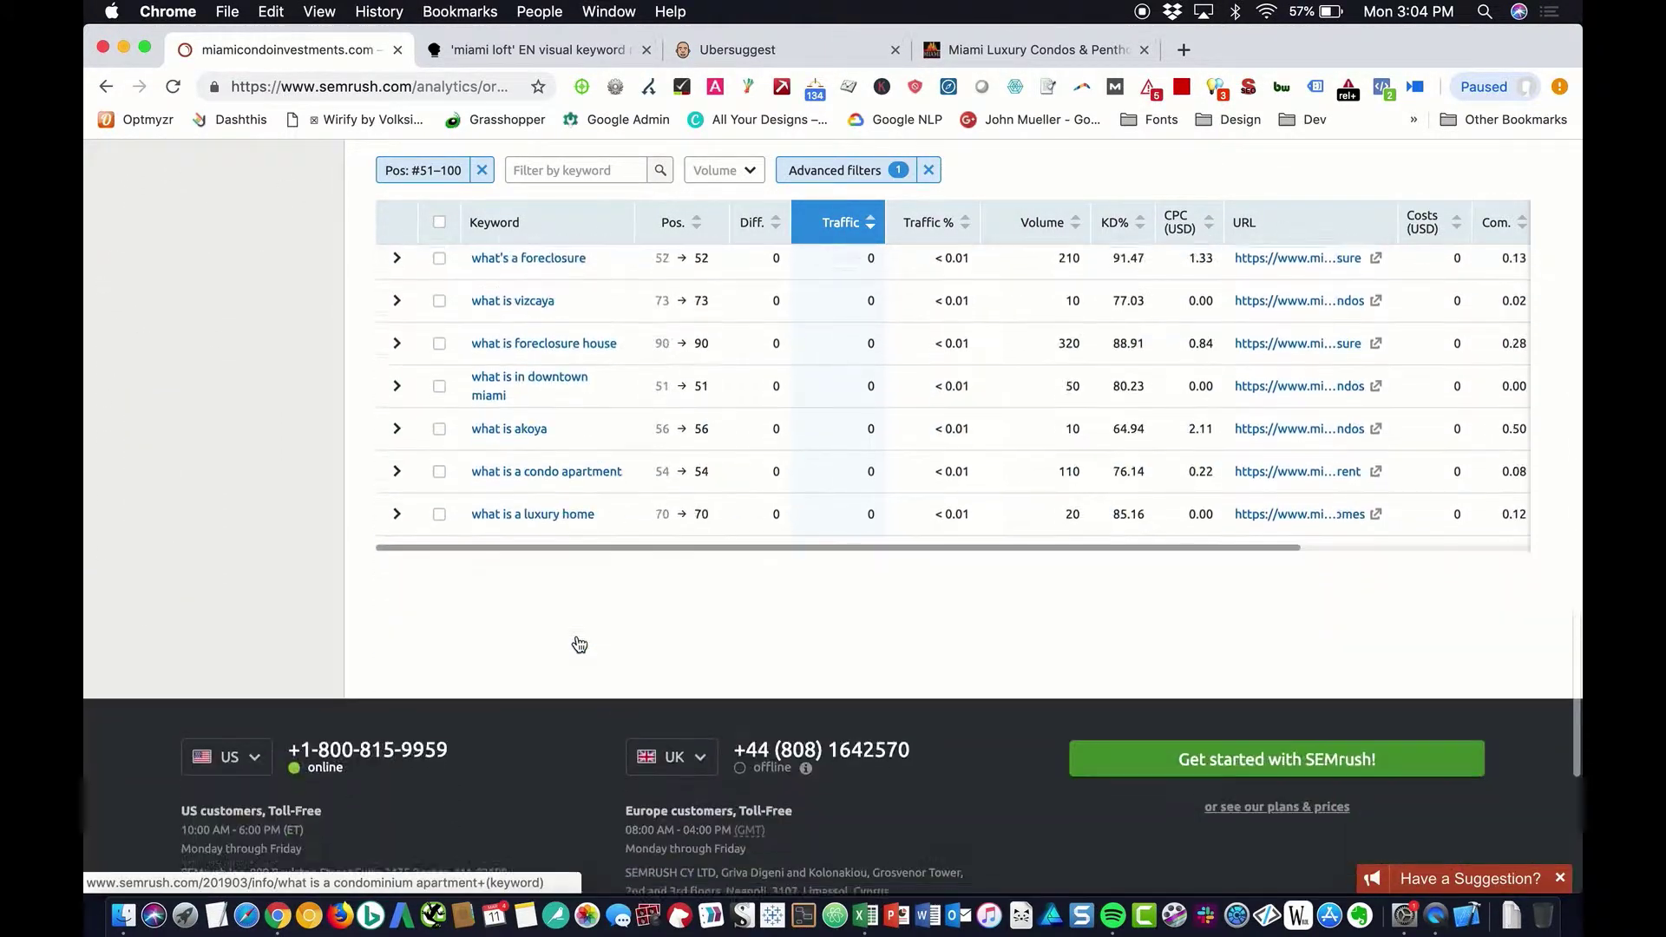
scroll(578, 644, "up", 4)
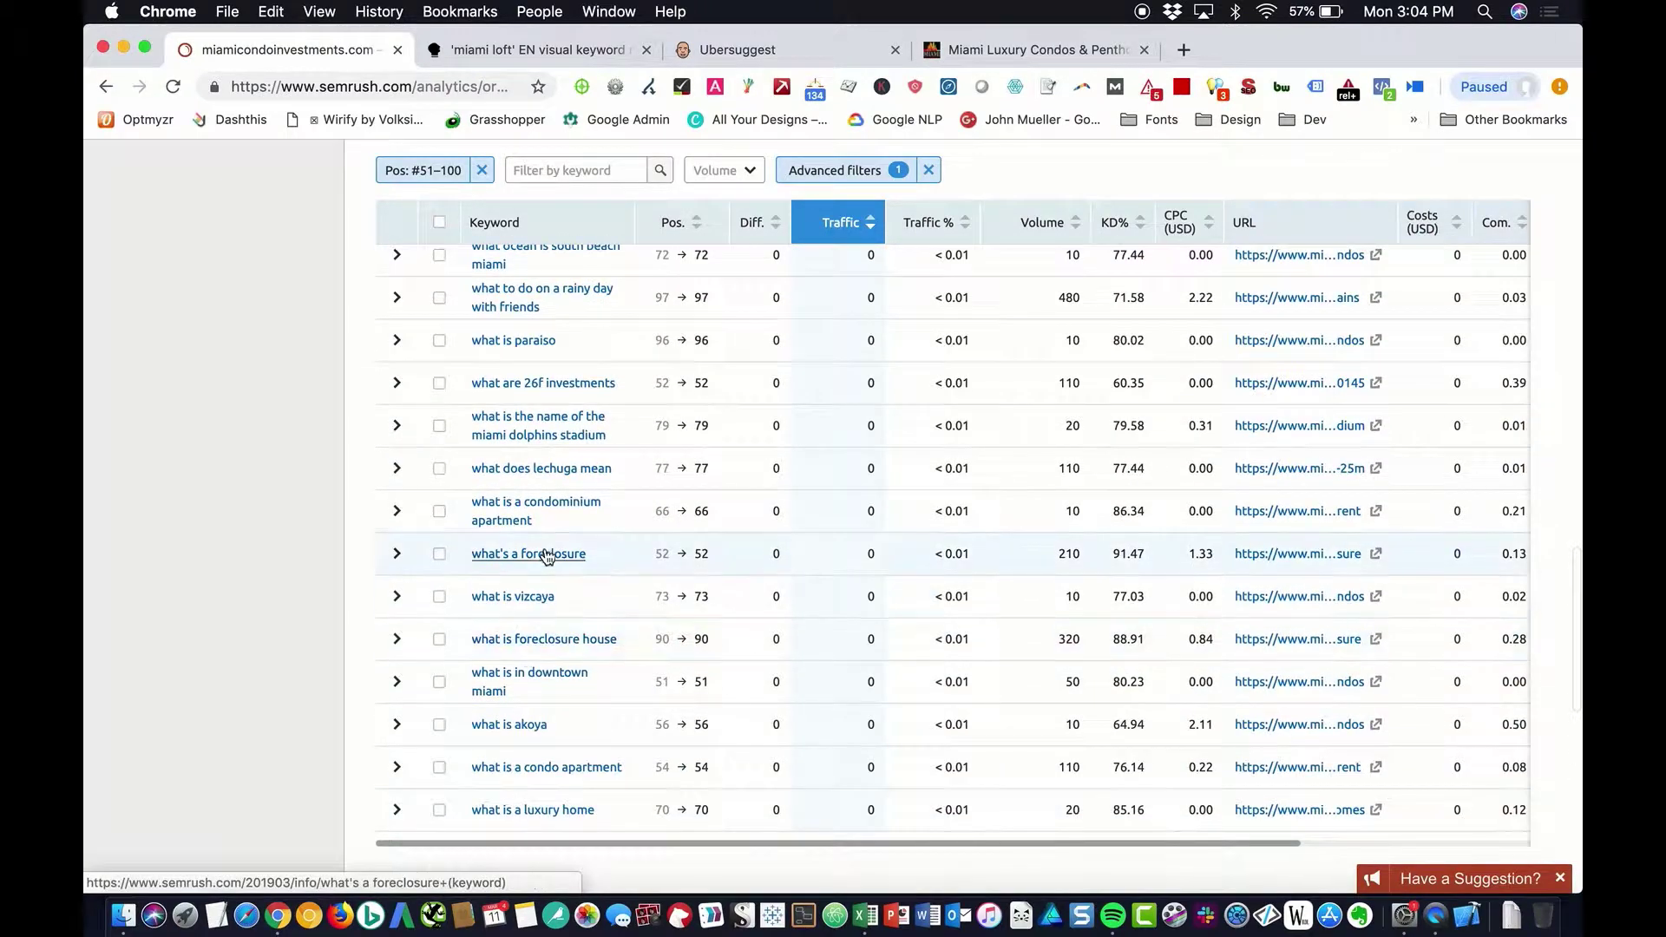
scroll(546, 557, "up", 3)
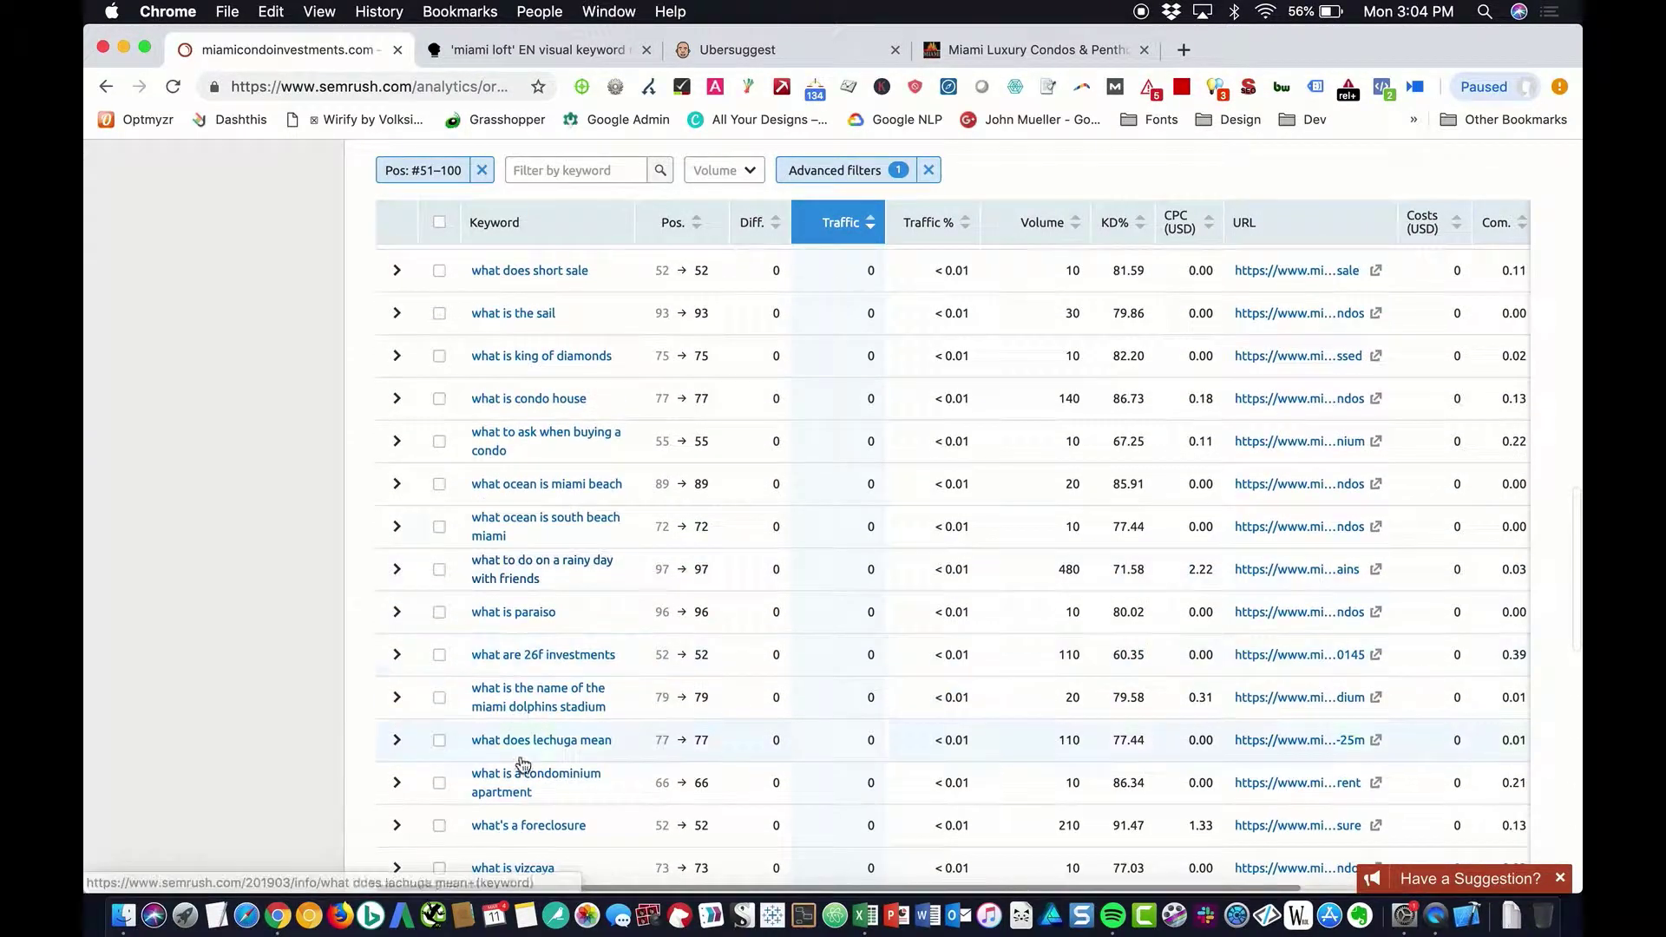
scroll(521, 766, "up", 15)
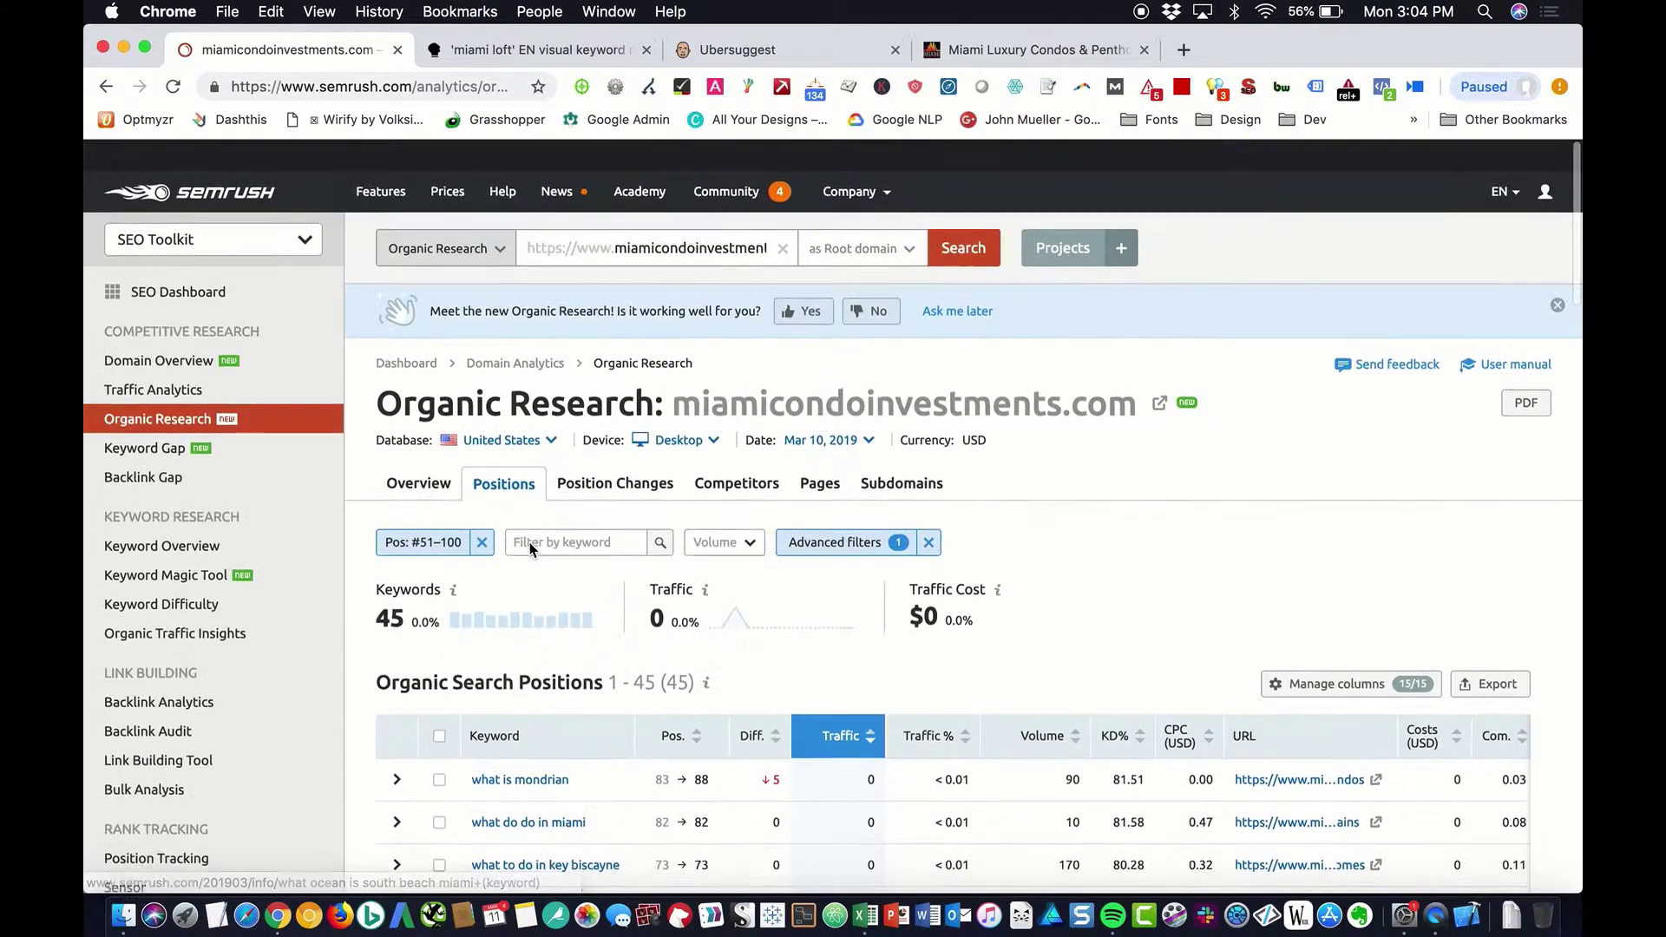
scroll(642, 710, "down", 1)
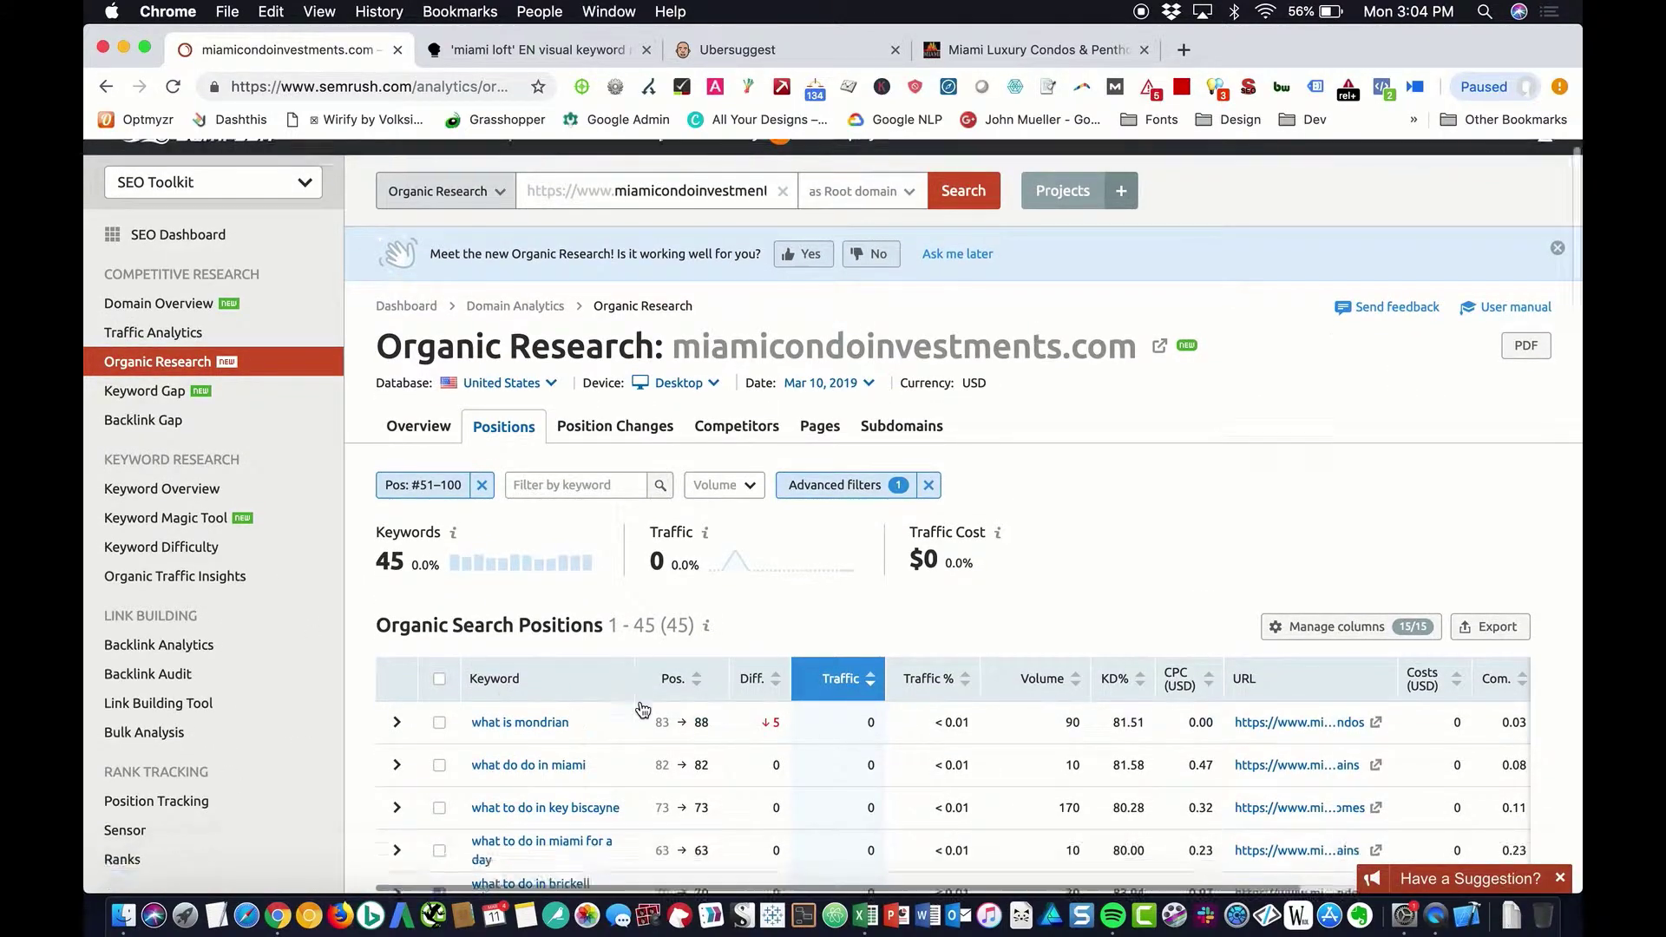
Deselect the three chosen keywords, including 'what to do in brickell miami', and leave its details collapsed.
scroll(642, 710, "down", 5)
left_click(439, 573)
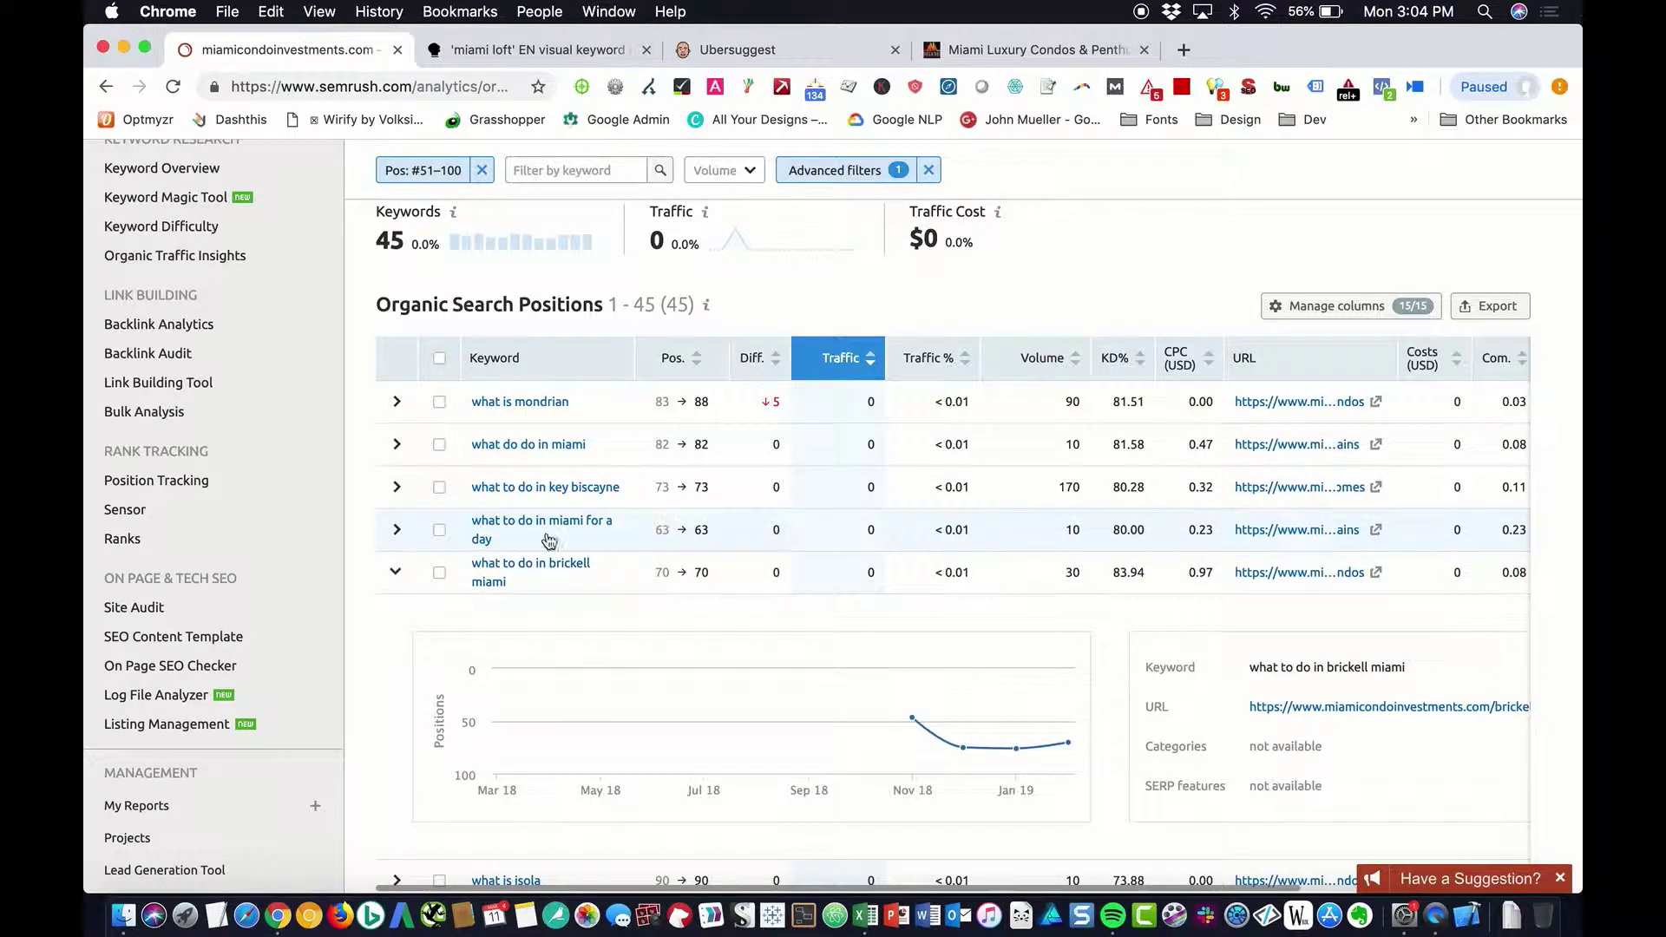
left_click(394, 573)
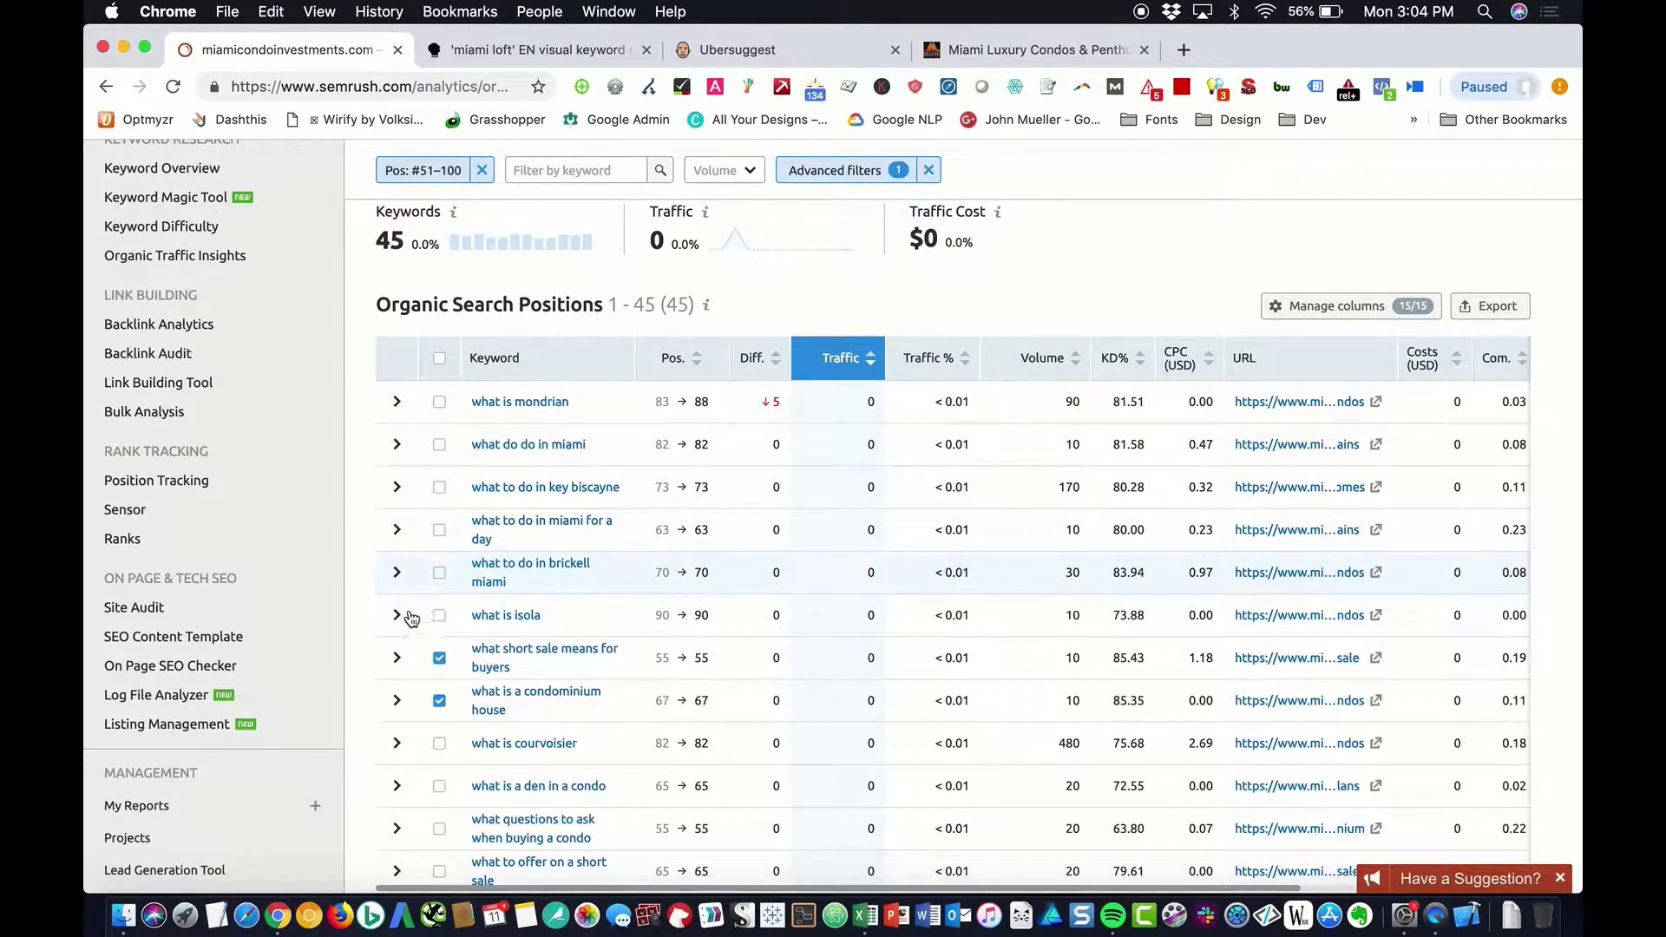
left_click(440, 700)
Review the whole list of 'what' keywords for question topics, briefly marking 'what to ask when buying a condo' as an example.
scroll(644, 703, "down", 5)
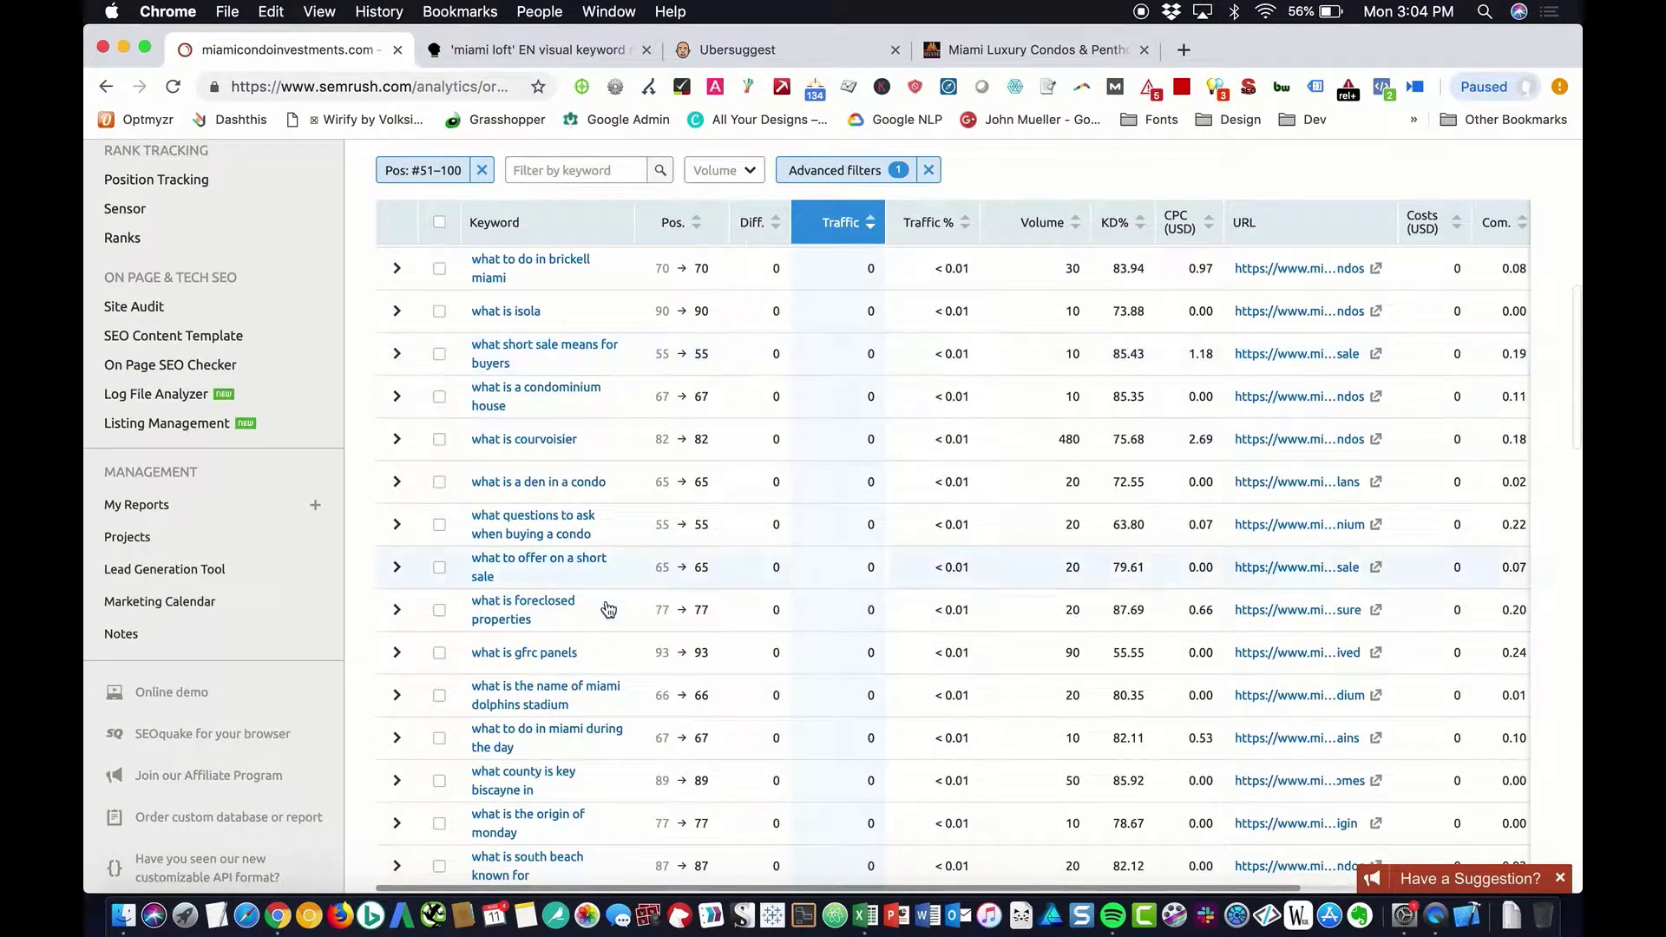
scroll(608, 610, "up", 10)
scroll(612, 607, "down", 6)
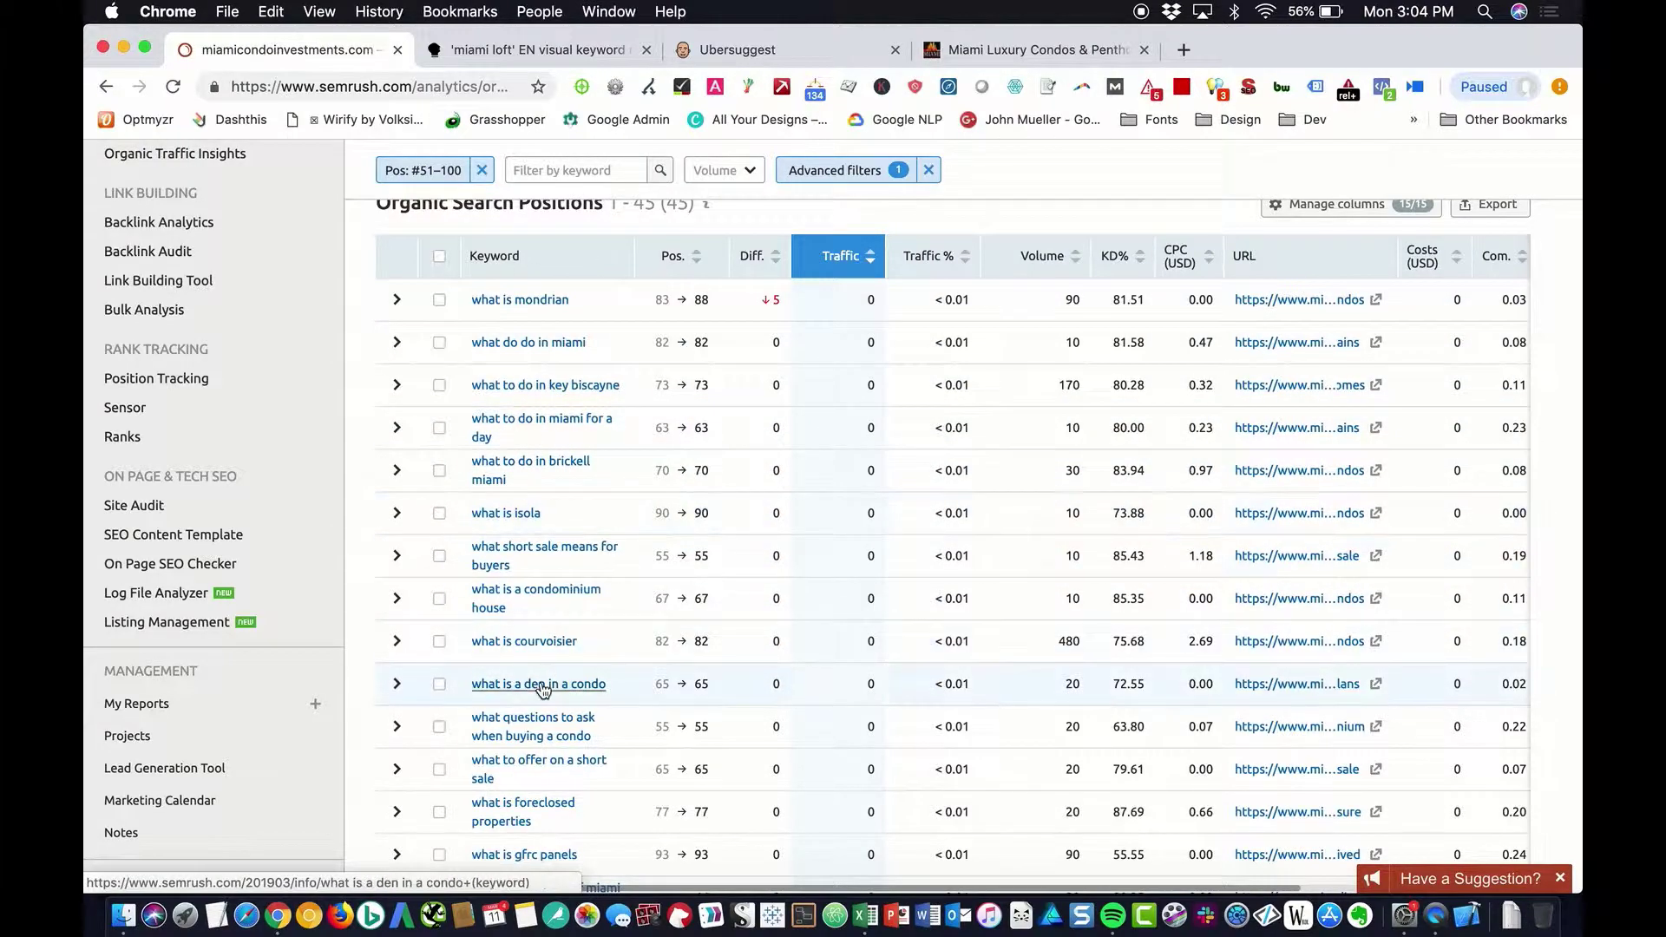
scroll(543, 690, "down", 15)
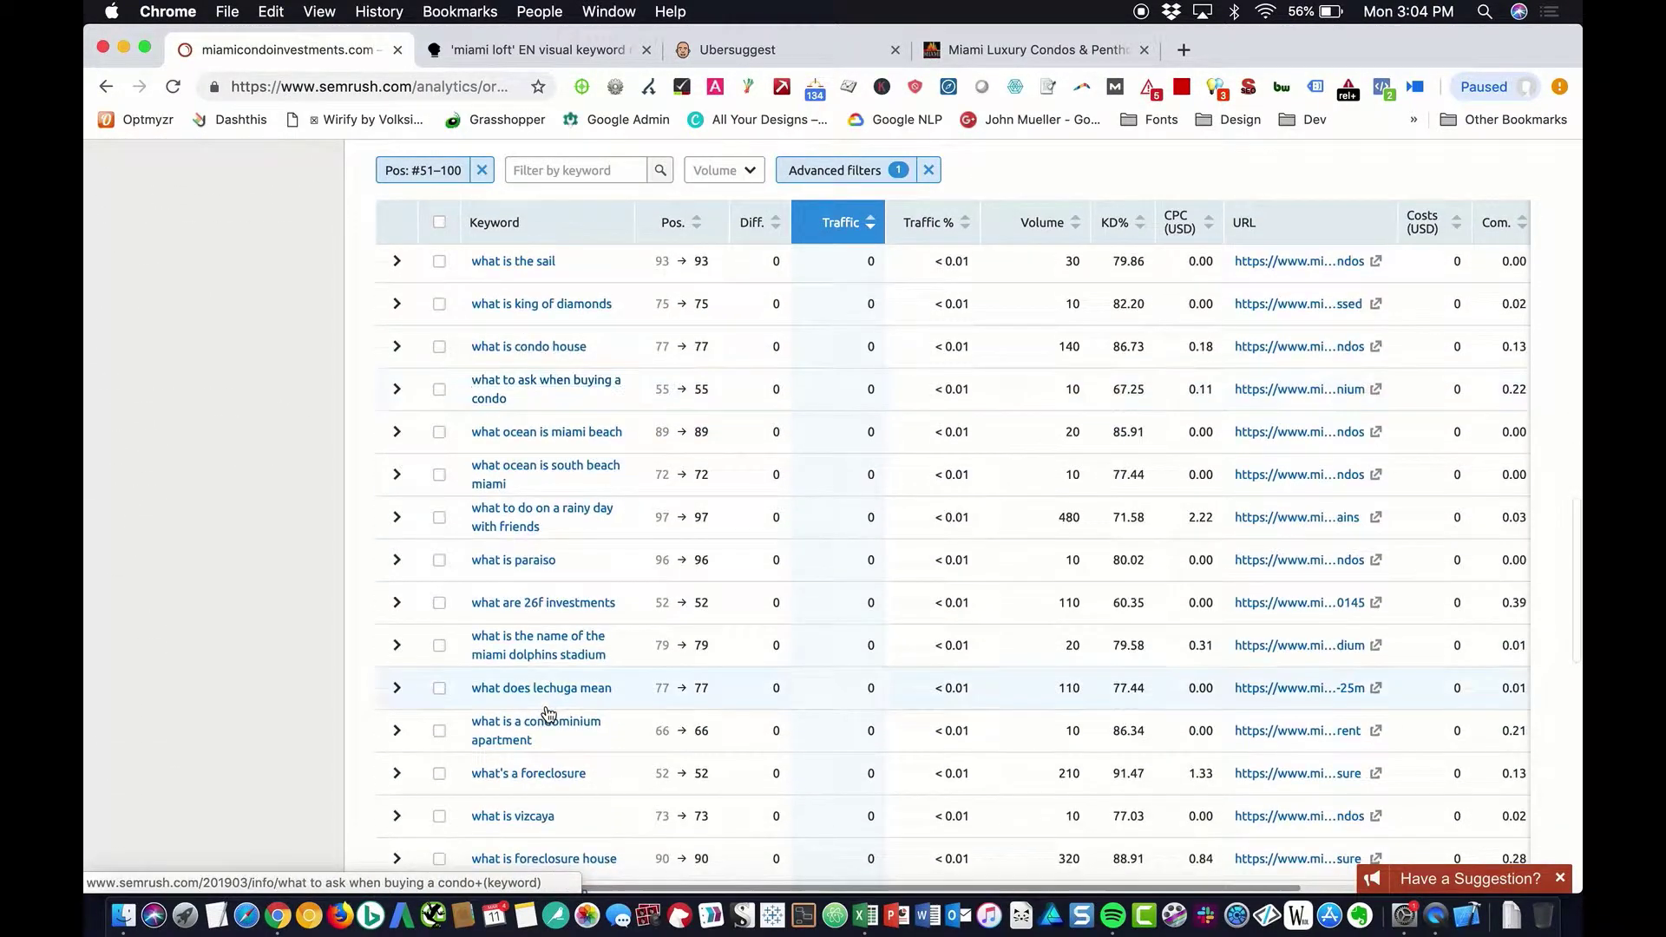
scroll(547, 714, "down", 10)
scroll(492, 731, "up", 3)
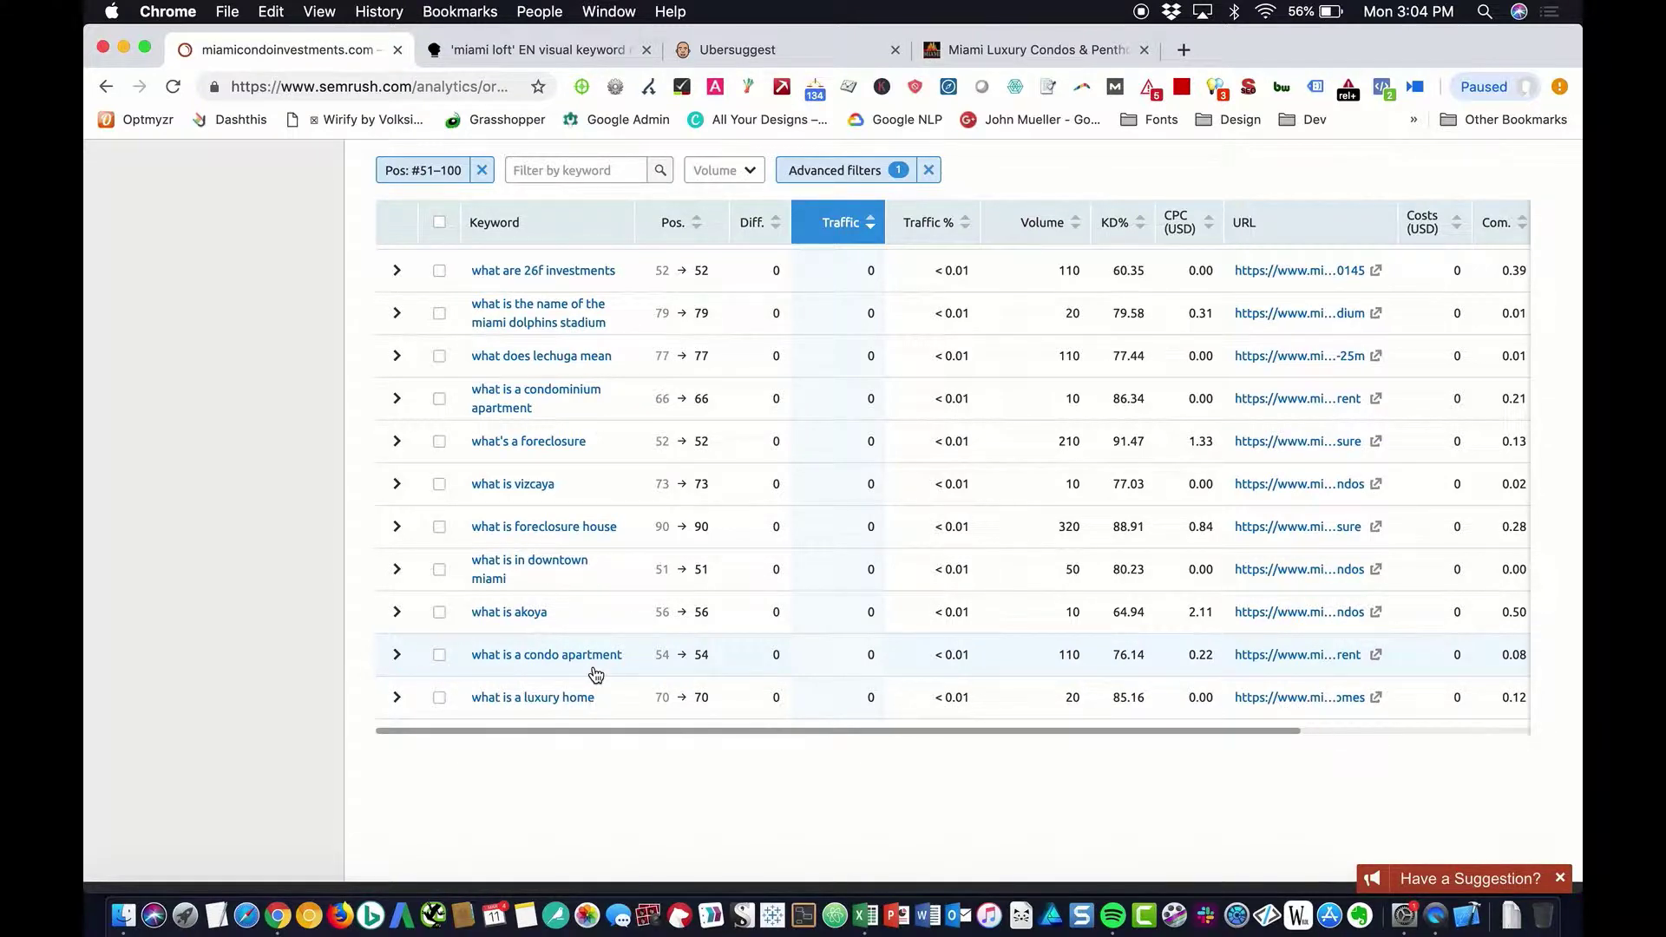
scroll(591, 692, "up", 3)
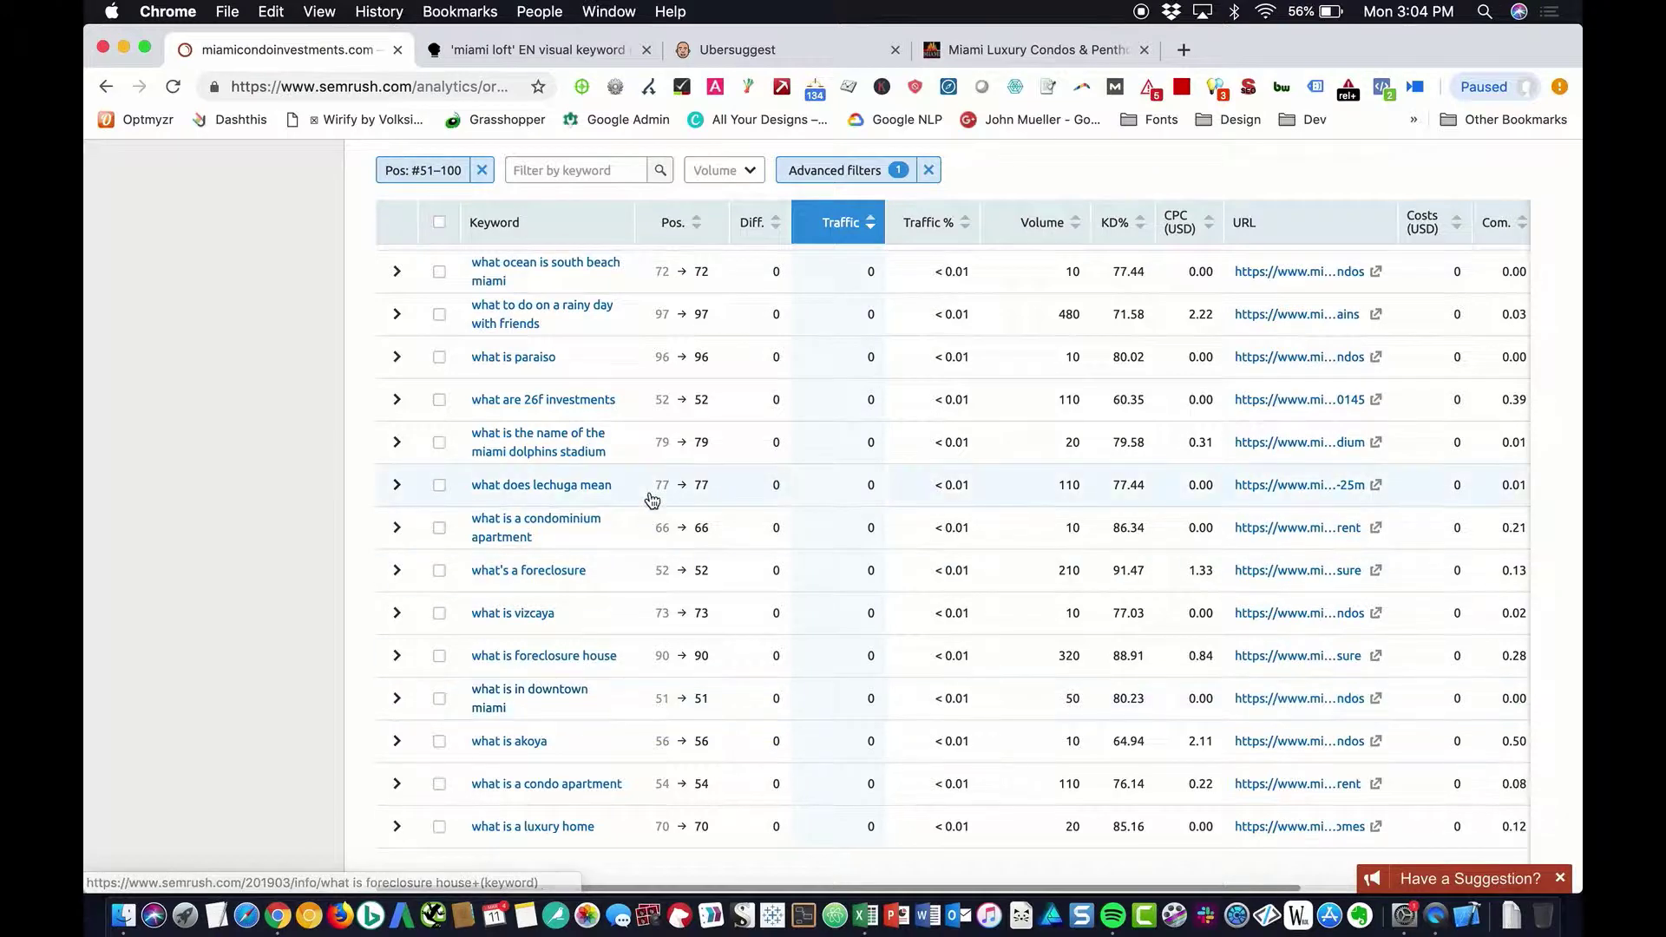
scroll(549, 495, "up", 7)
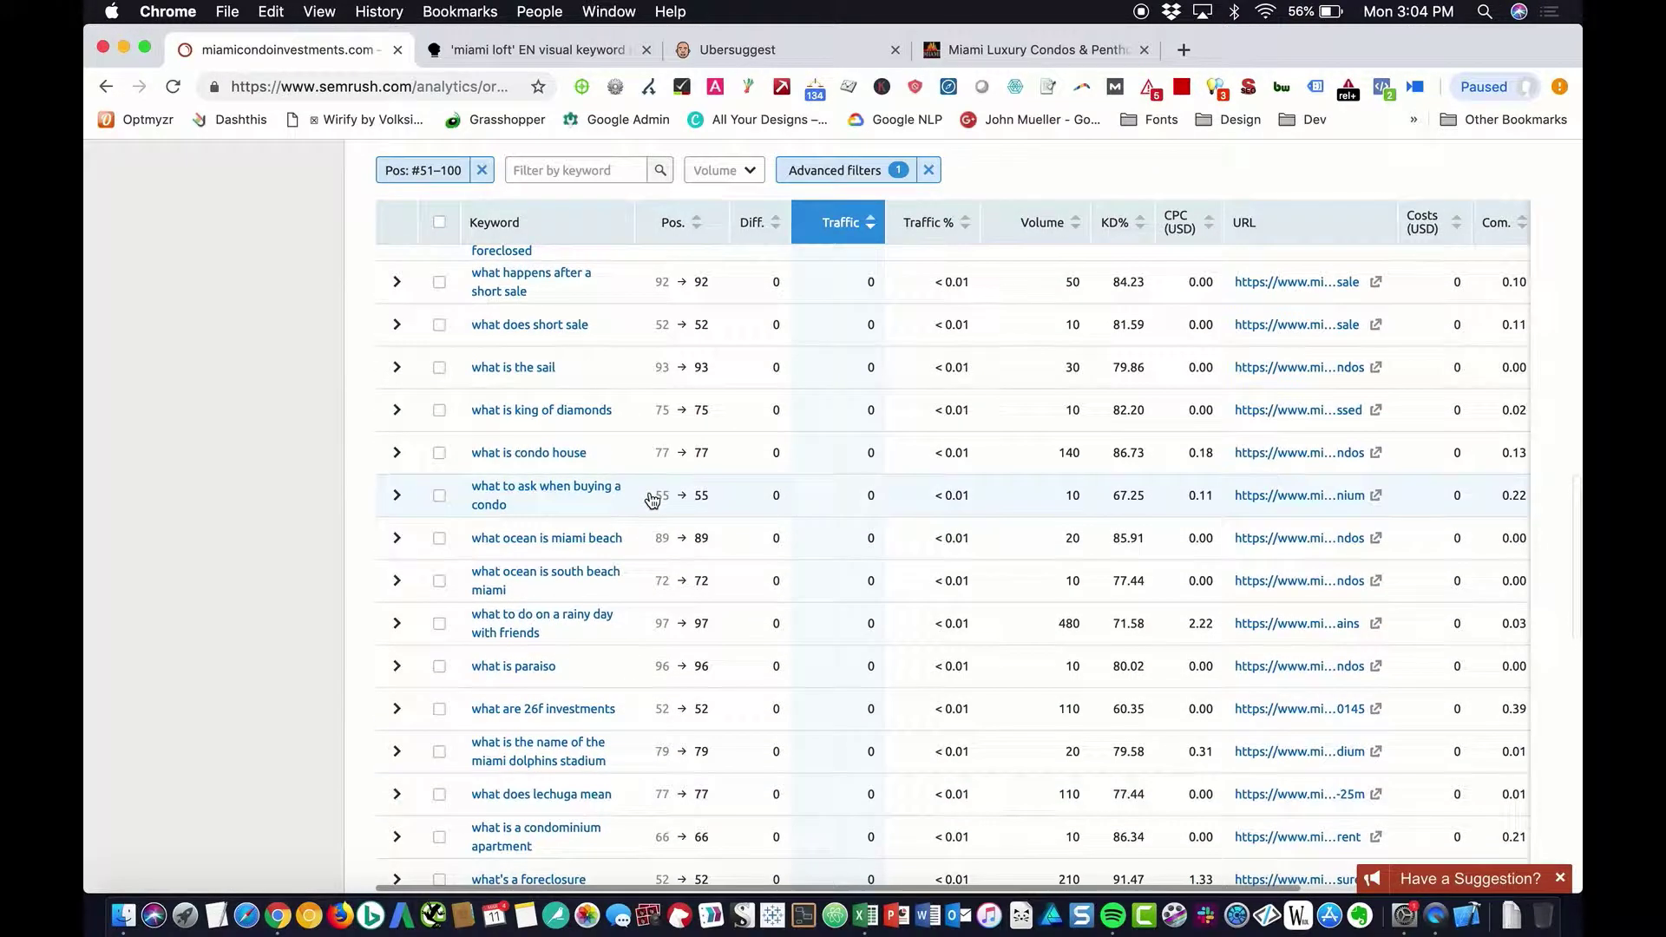
scroll(652, 499, "up", 1)
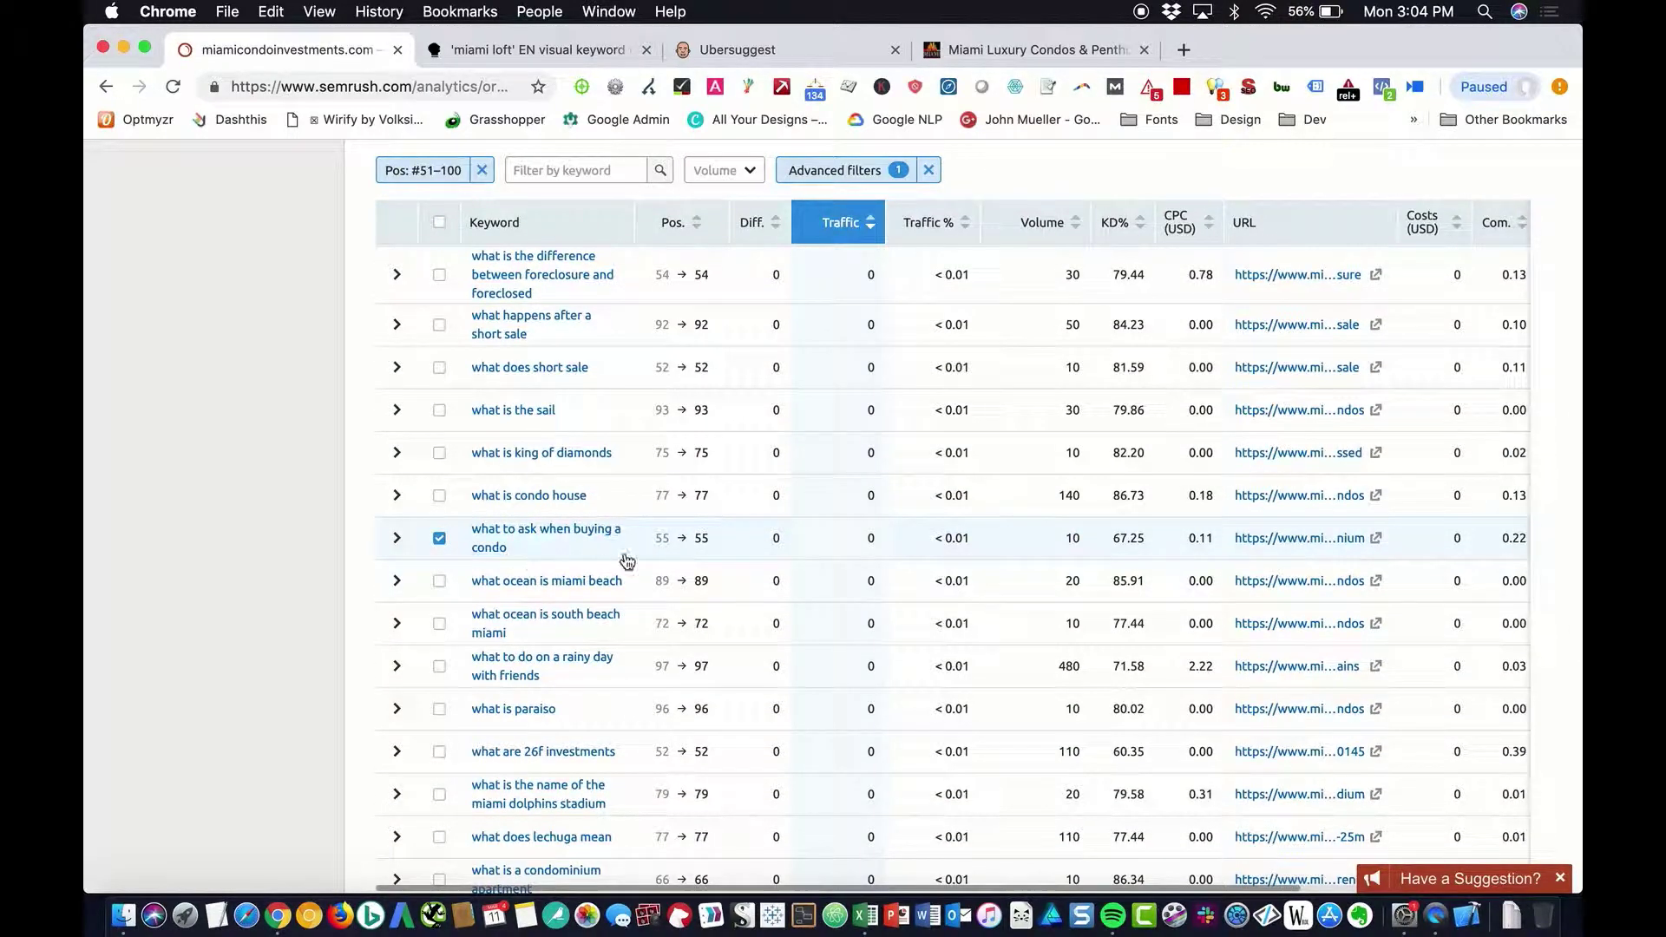
left_click(439, 539)
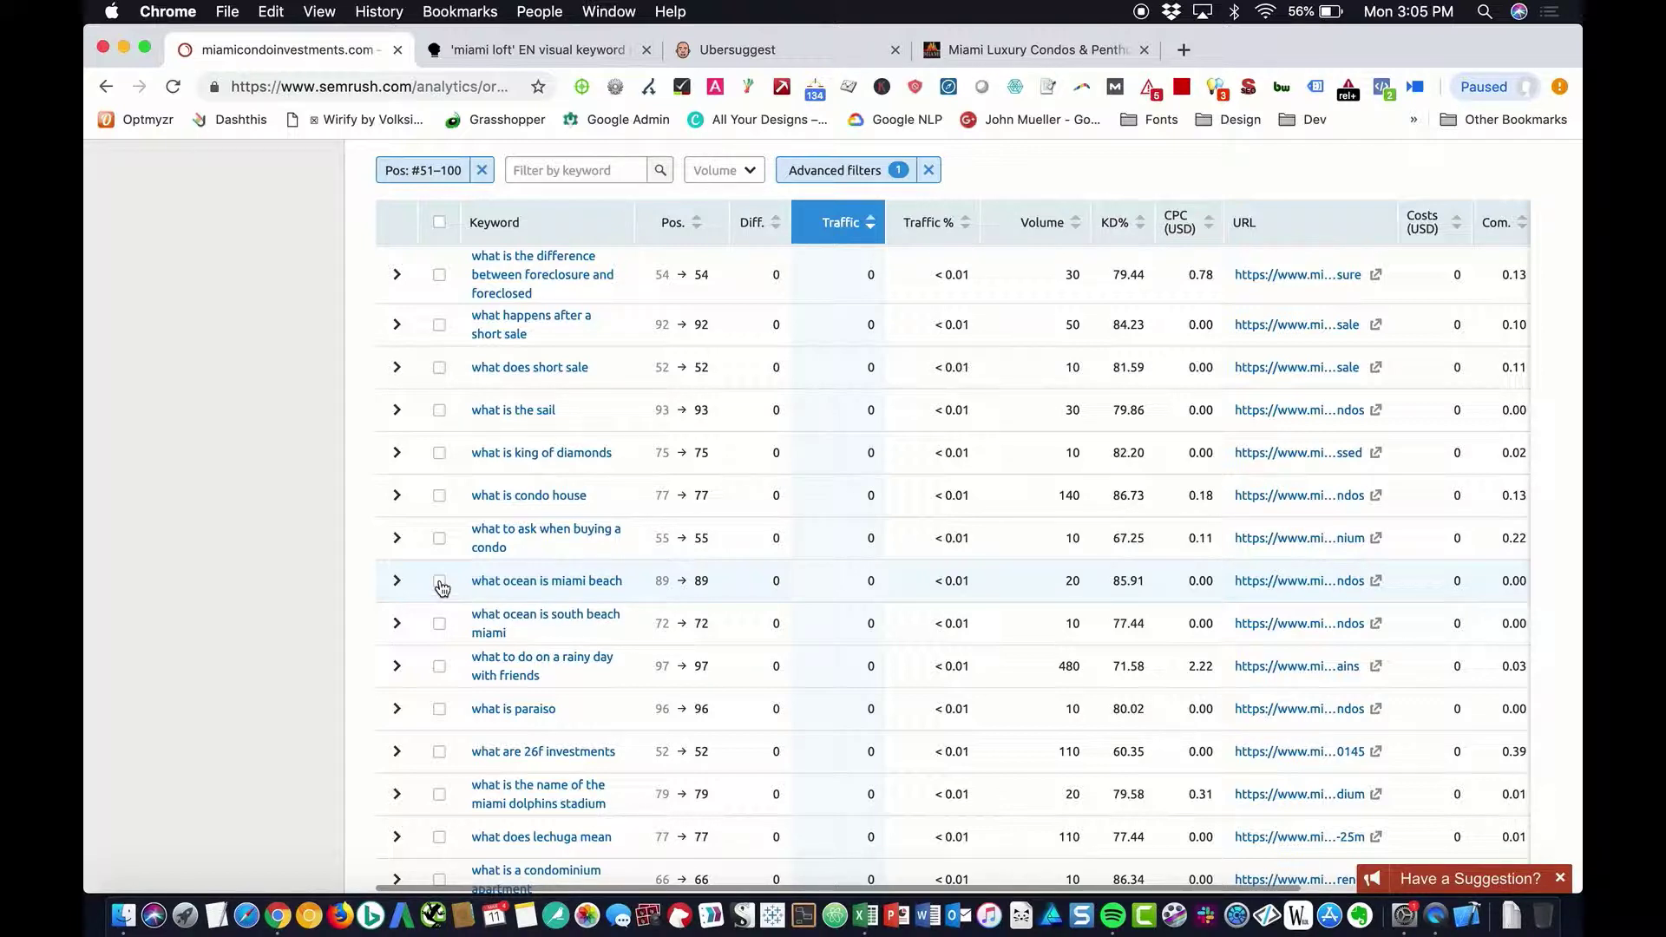
Scan the 'what' keywords again from the later entries back up to the start of the organic positions list.
scroll(483, 632, "down", 3)
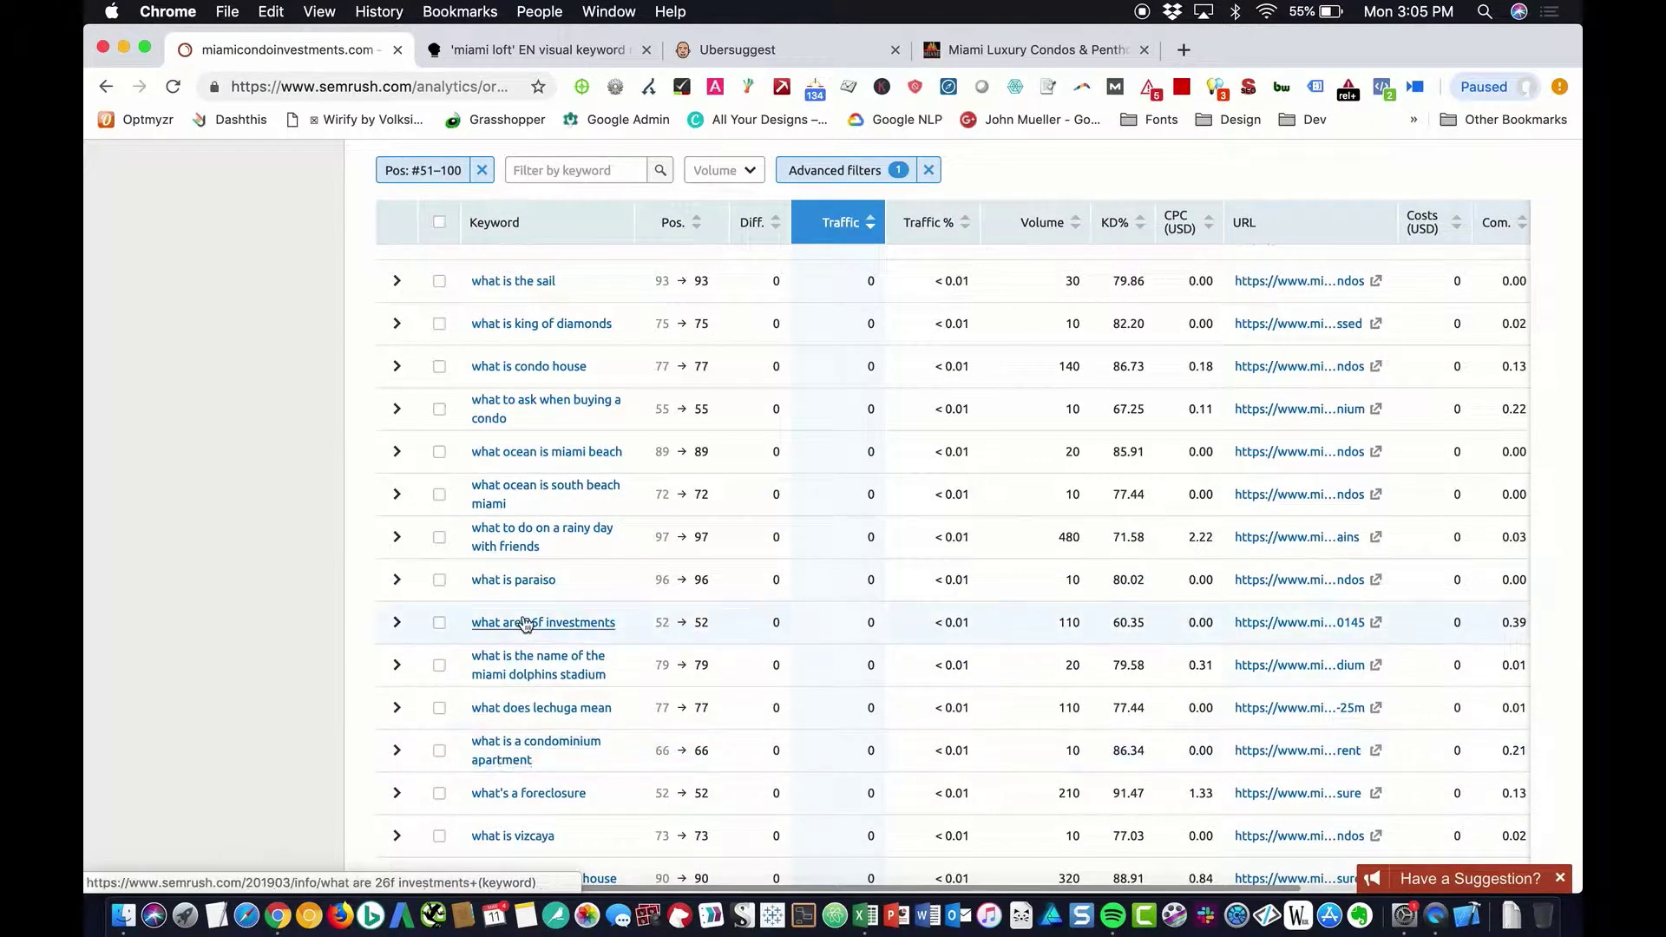
scroll(525, 623, "up", 4)
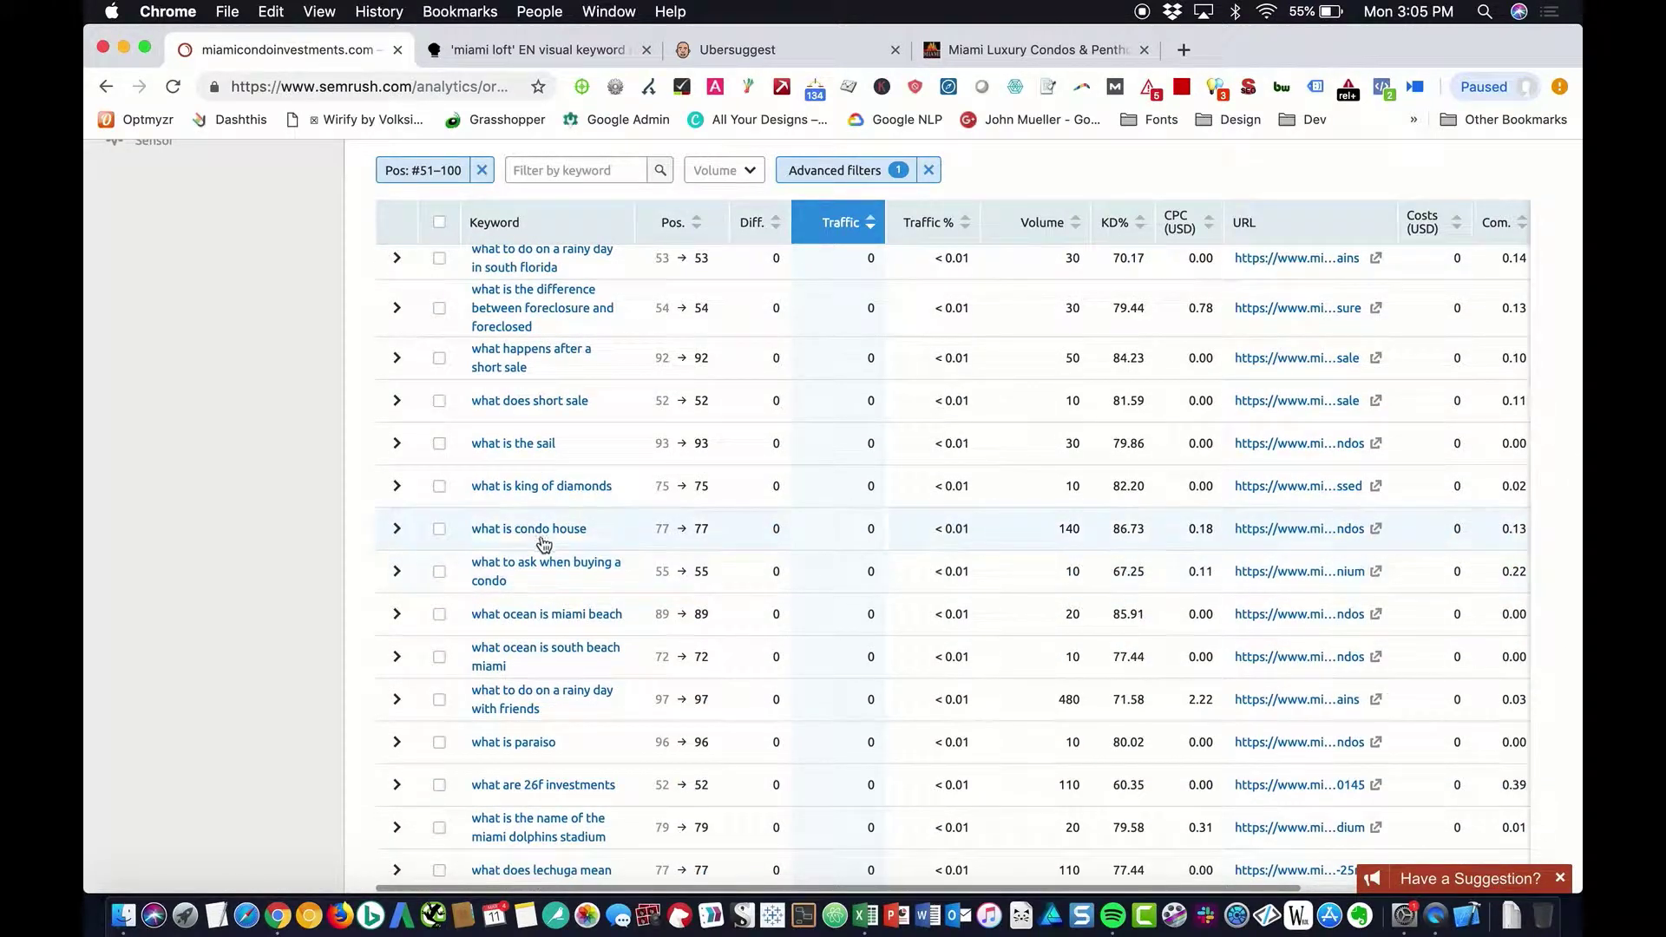
scroll(499, 729, "down", 4)
scroll(521, 530, "up", 5)
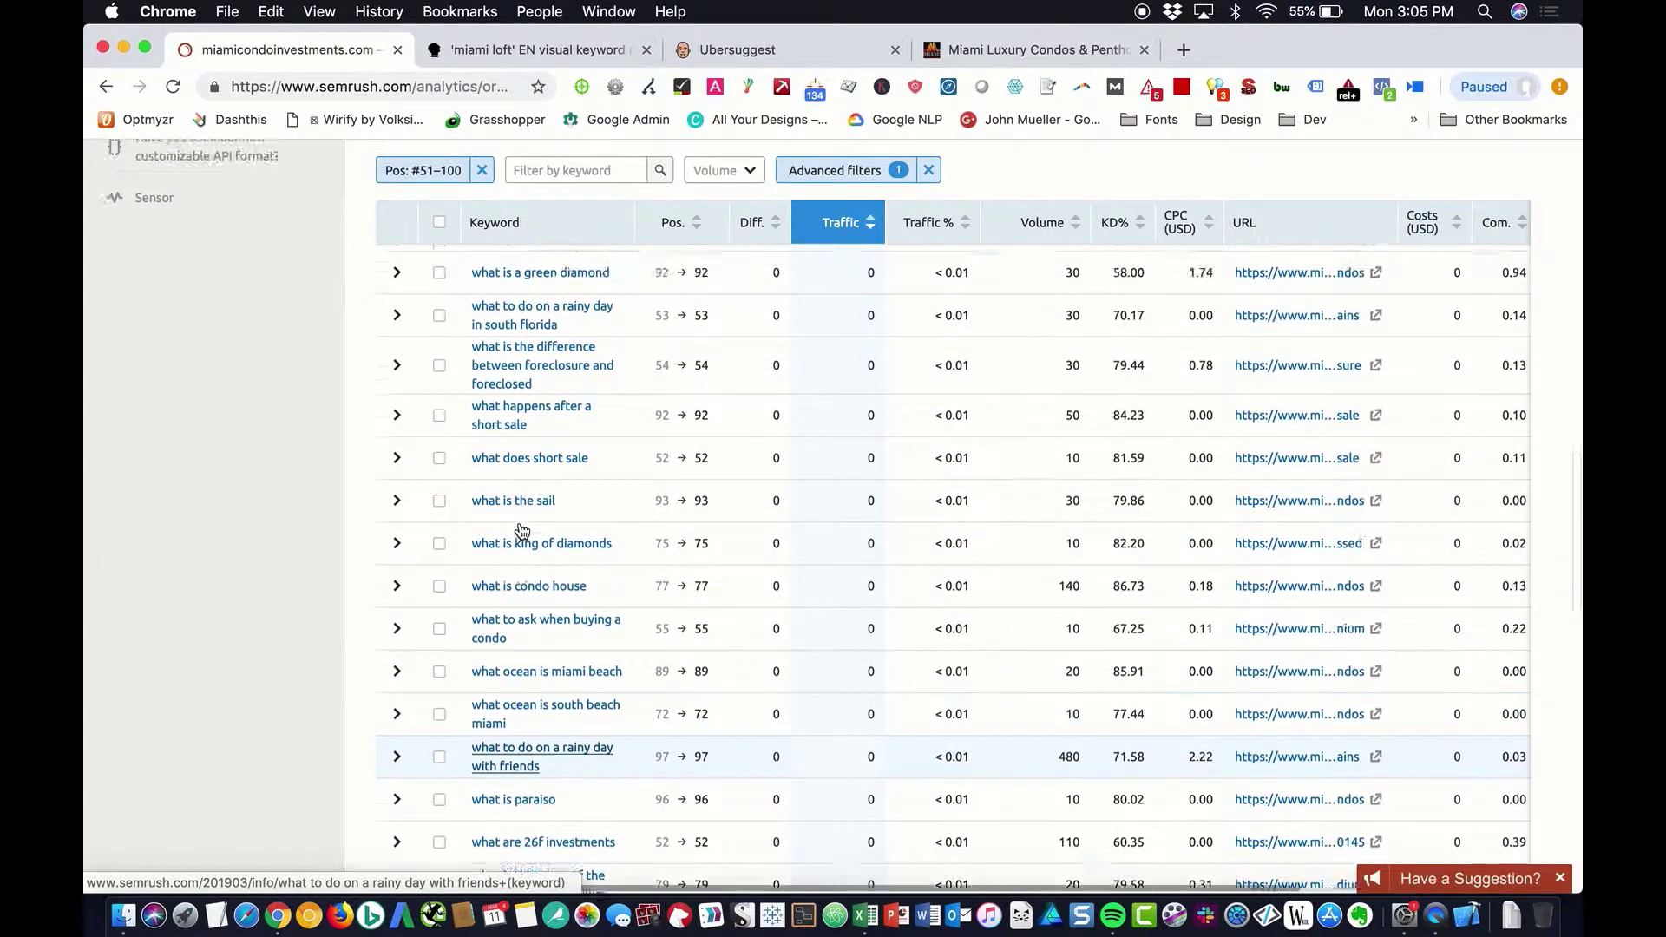
scroll(521, 532, "up", 8)
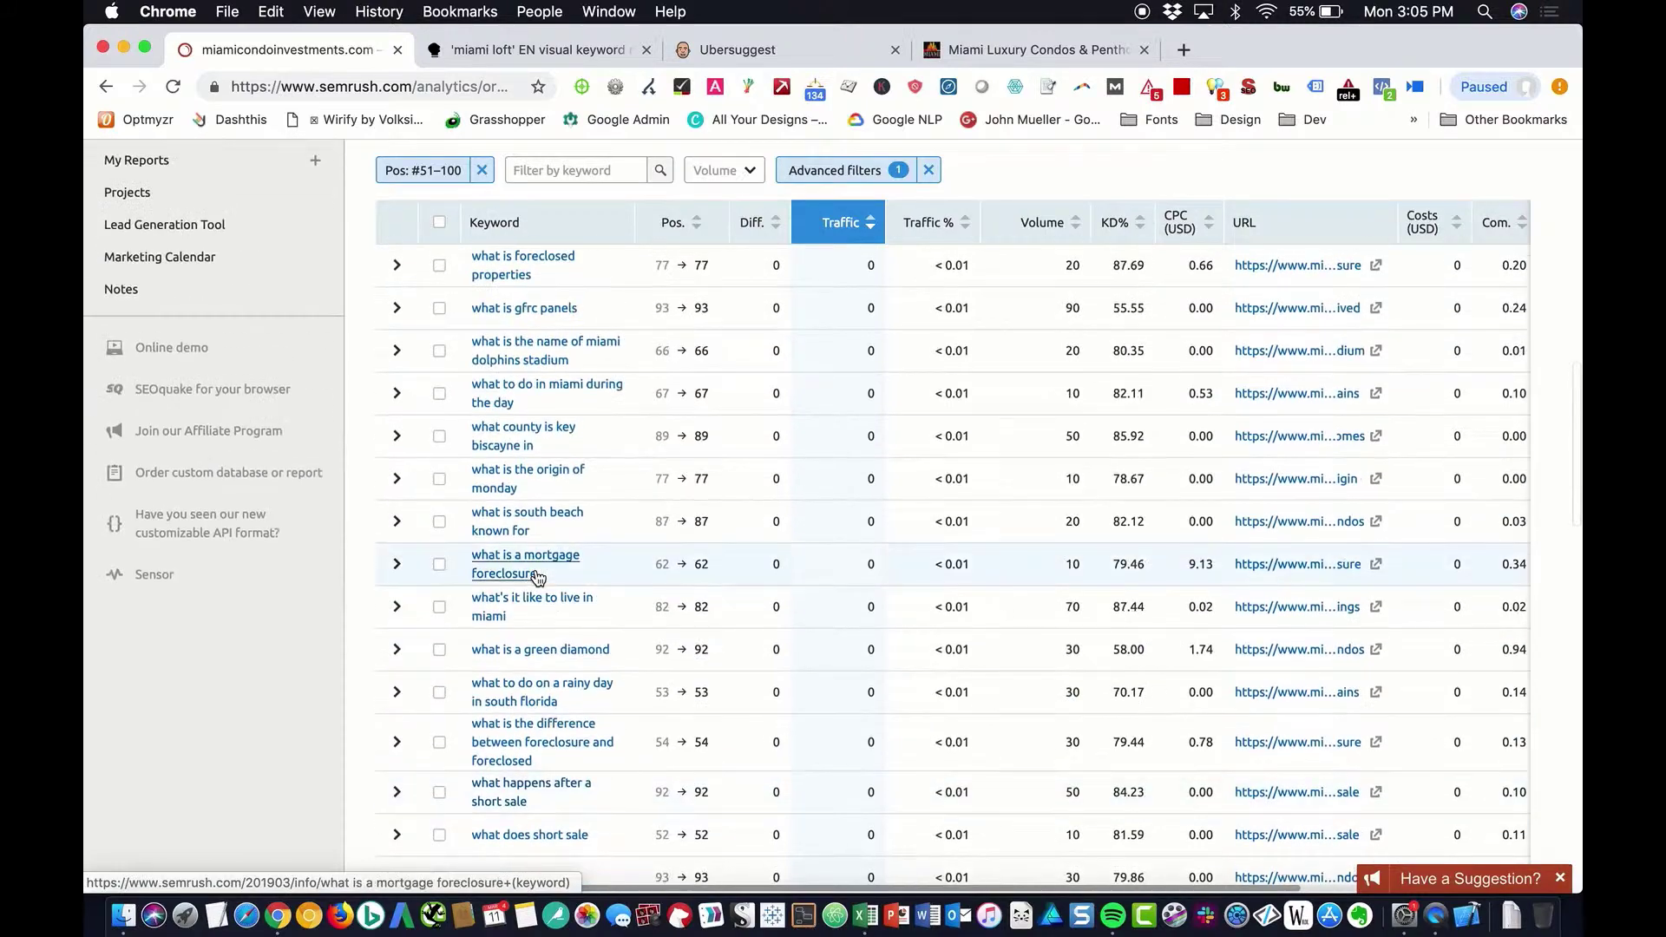
scroll(538, 577, "up", 15)
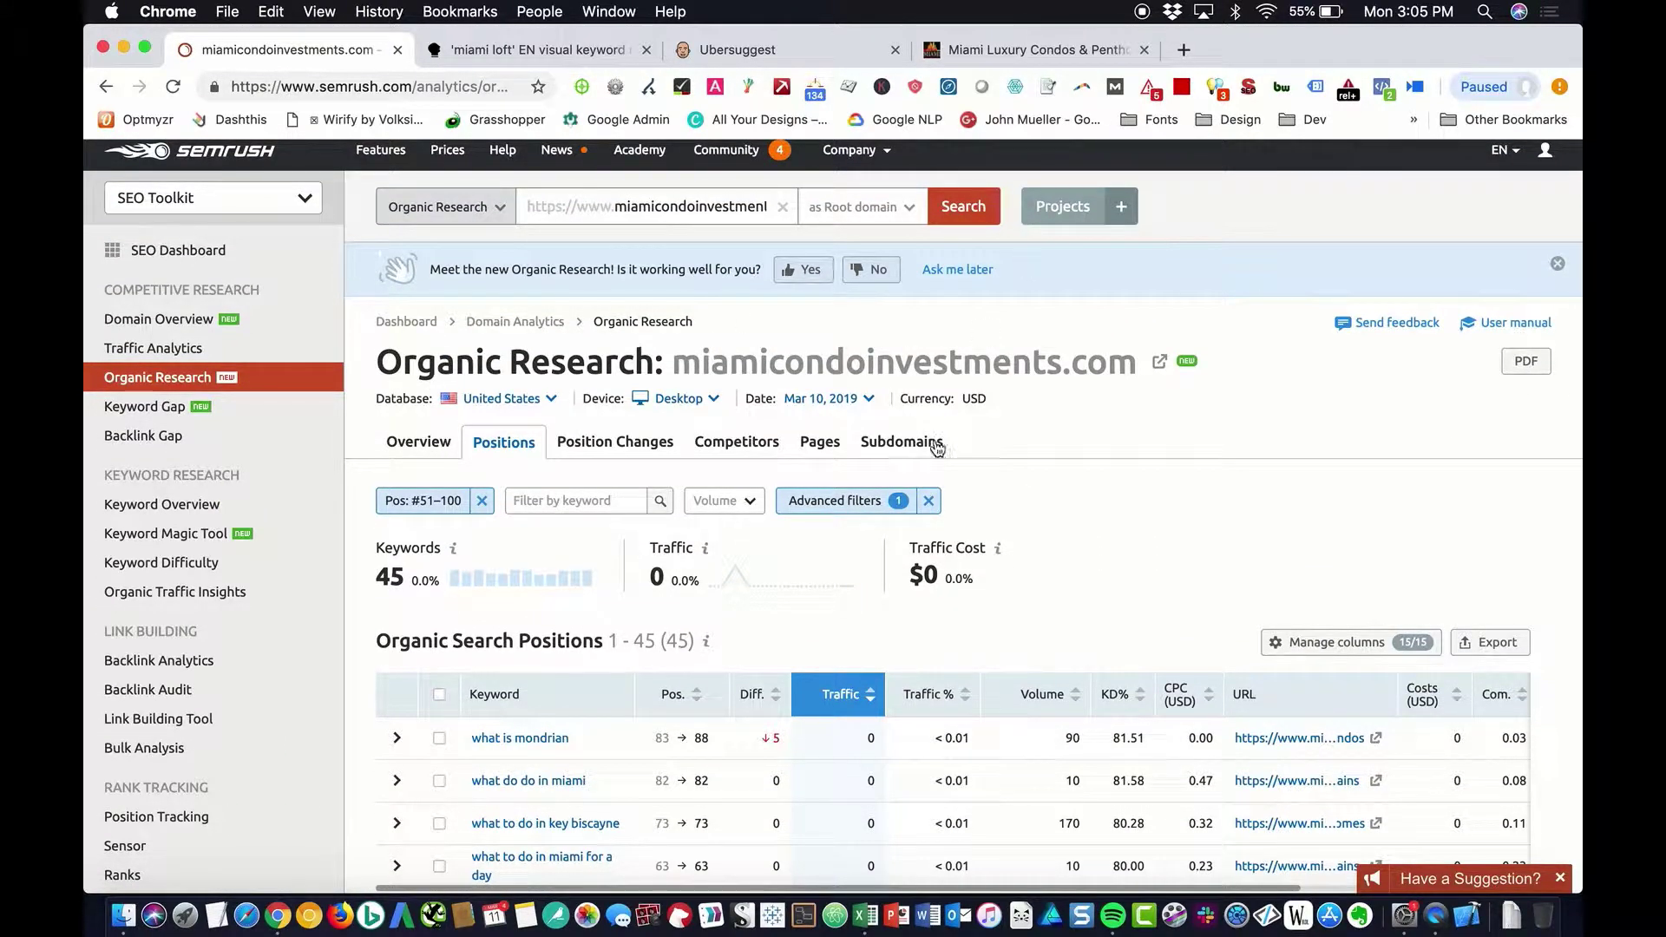
scroll(937, 449, "down", 2)
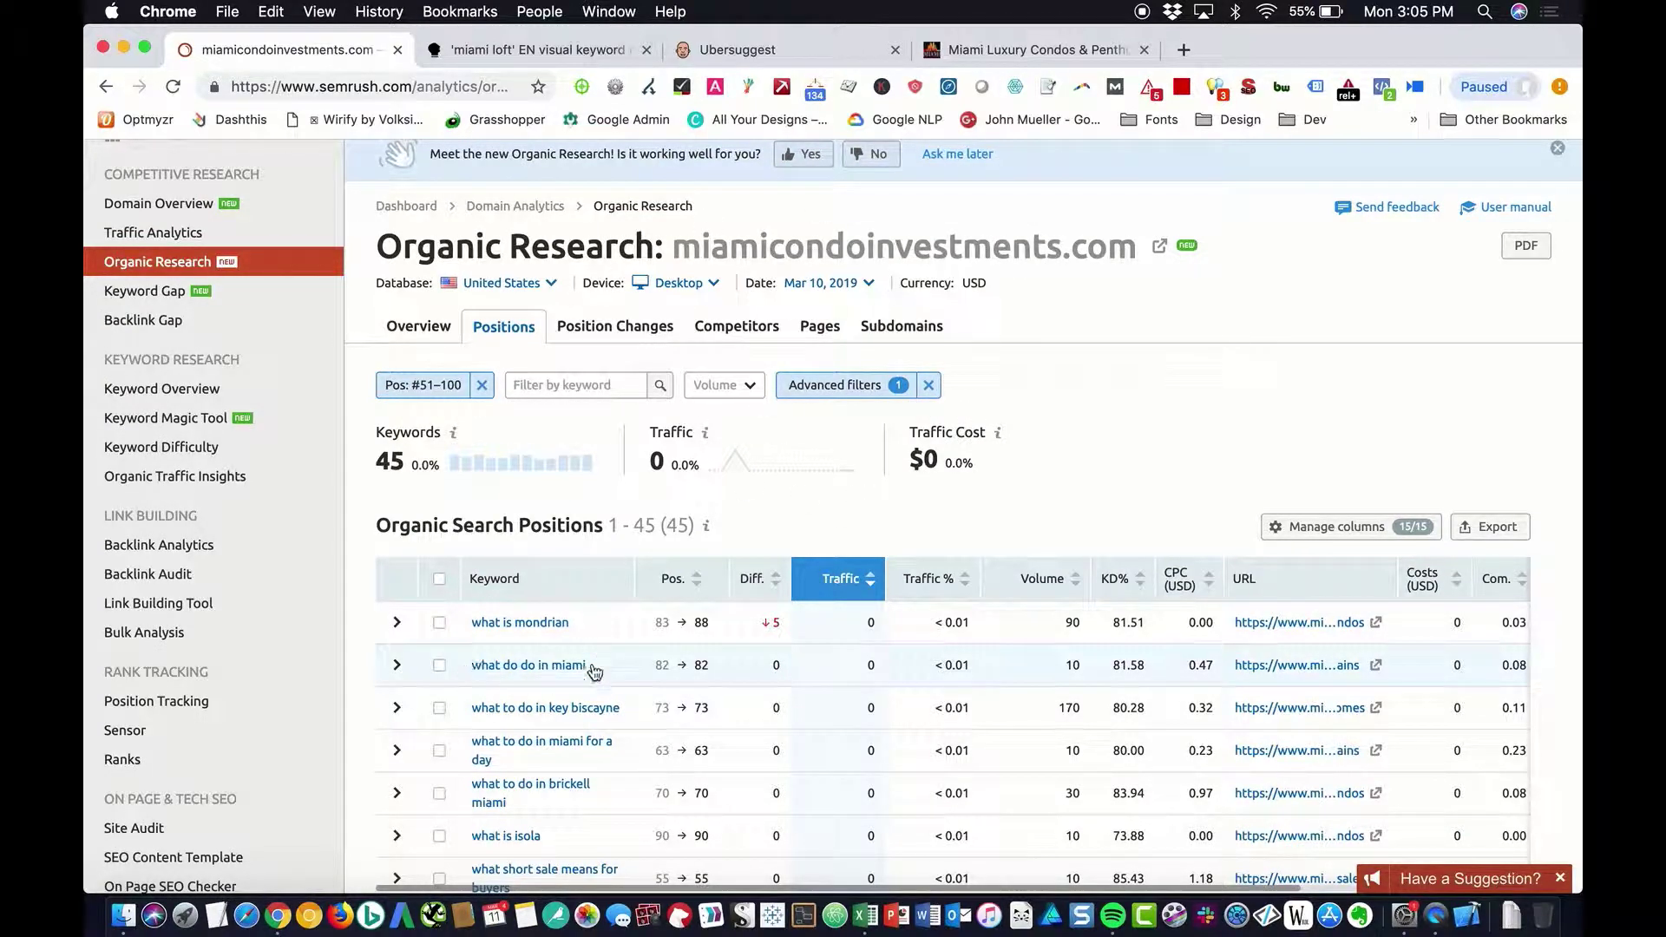
scroll(781, 695, "down", 3)
scroll(972, 390, "up", 3)
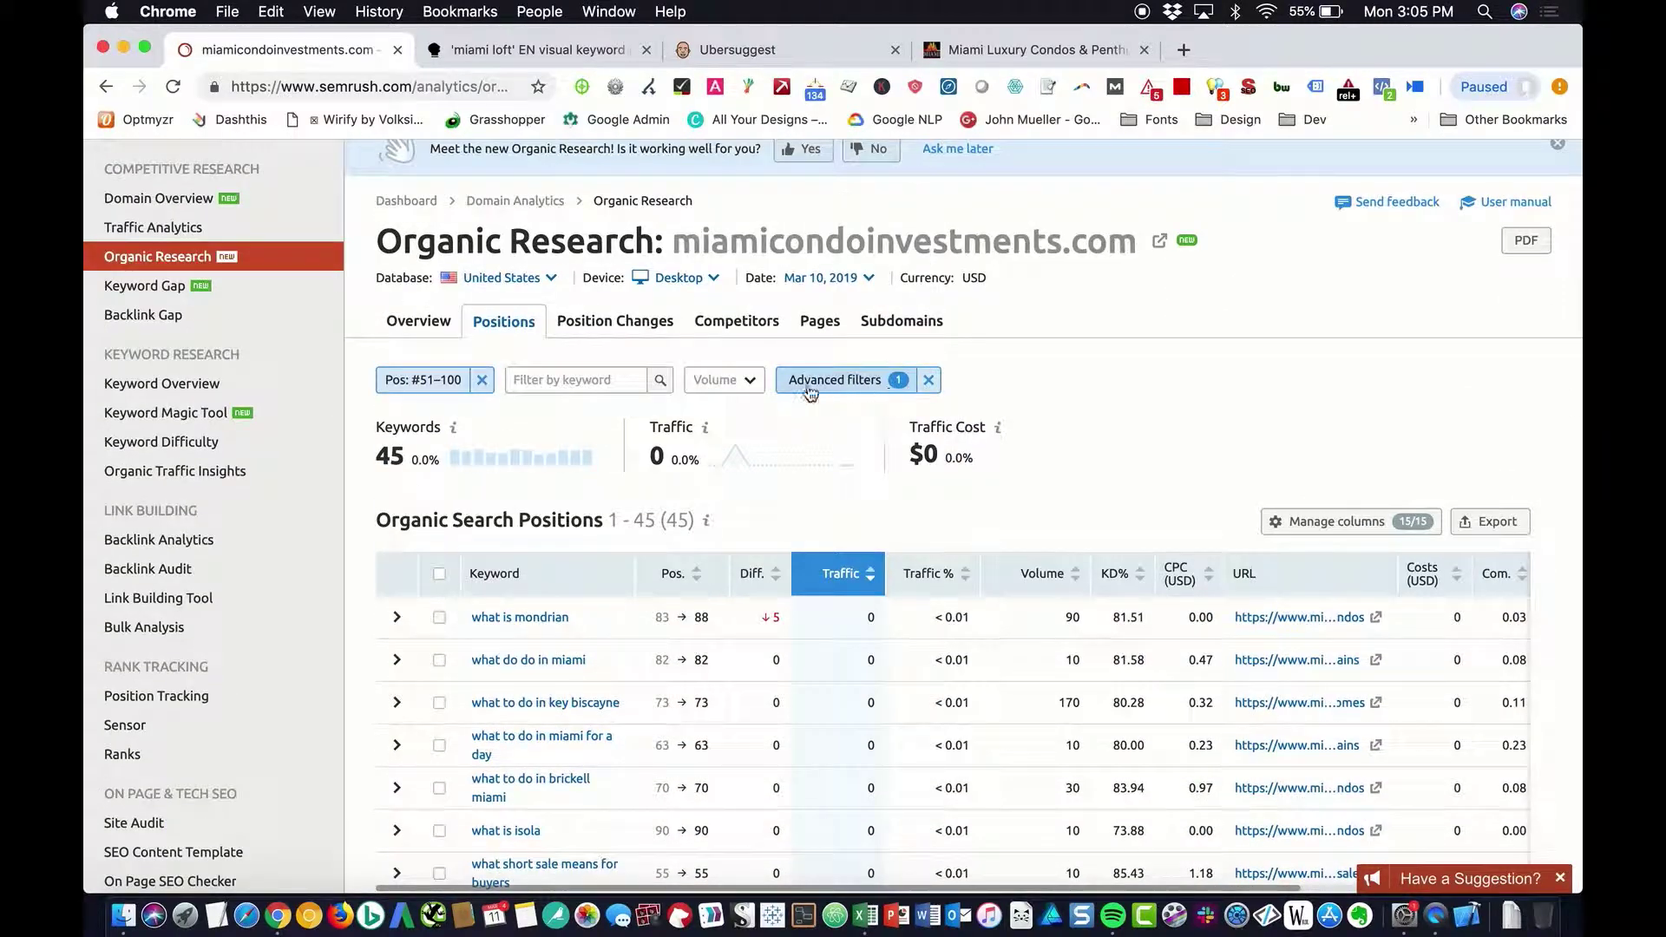